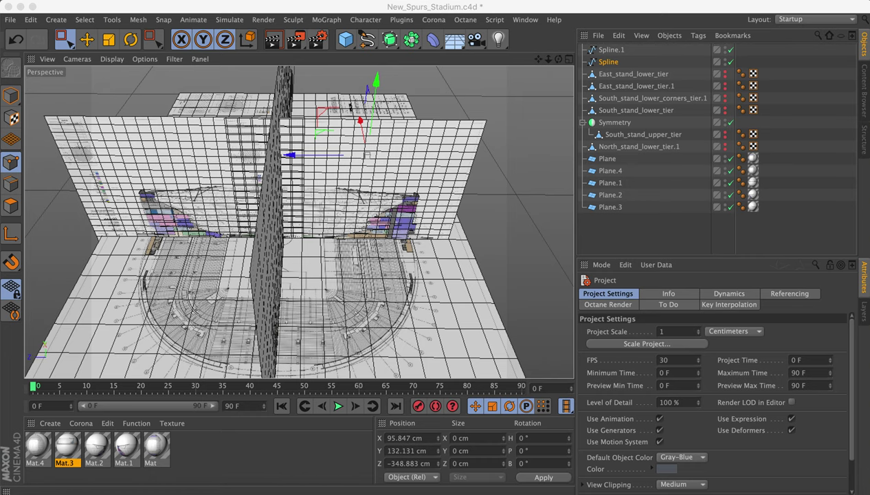
Disable the upright reference drawings Plane.4, Plane.1, Plane.2 and Plane.3, keeping the ground floor plan on.
drag(541, 61, 548, 37)
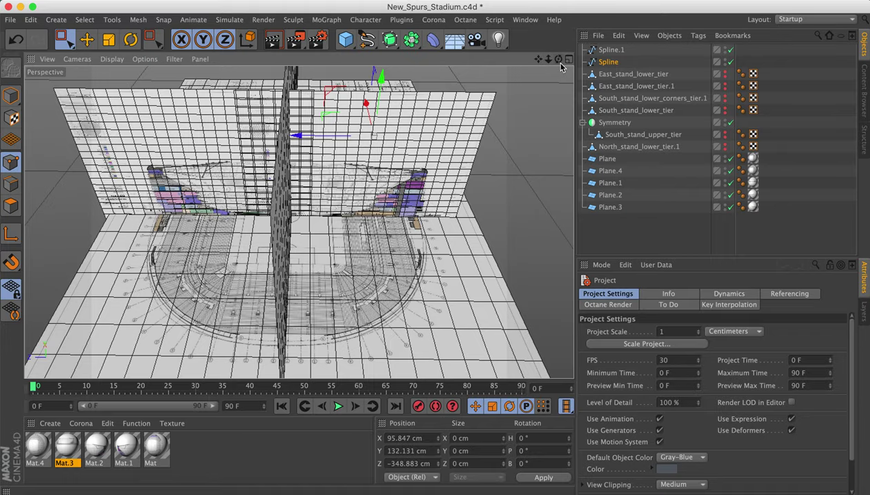
drag(557, 59, 425, 71)
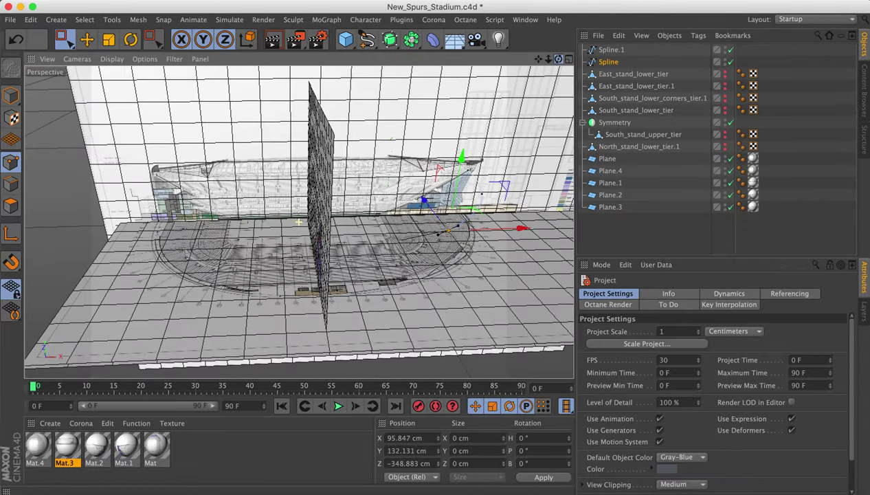
click(548, 59)
mouse_move(547, 59)
mouse_down()
mouse_move(571, 63)
mouse_move(549, 66)
mouse_up()
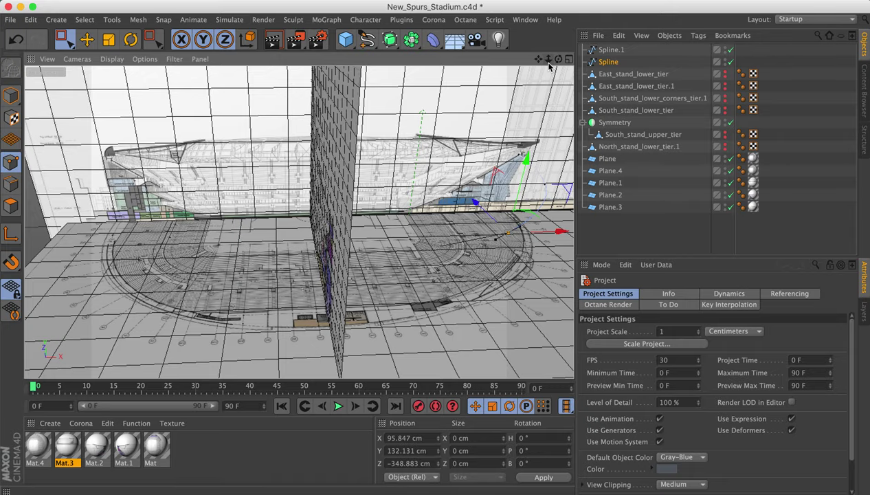
mouse_move(557, 60)
mouse_down()
mouse_move(413, 85)
mouse_move(401, 73)
mouse_move(415, 81)
mouse_move(522, 76)
mouse_move(554, 62)
mouse_up()
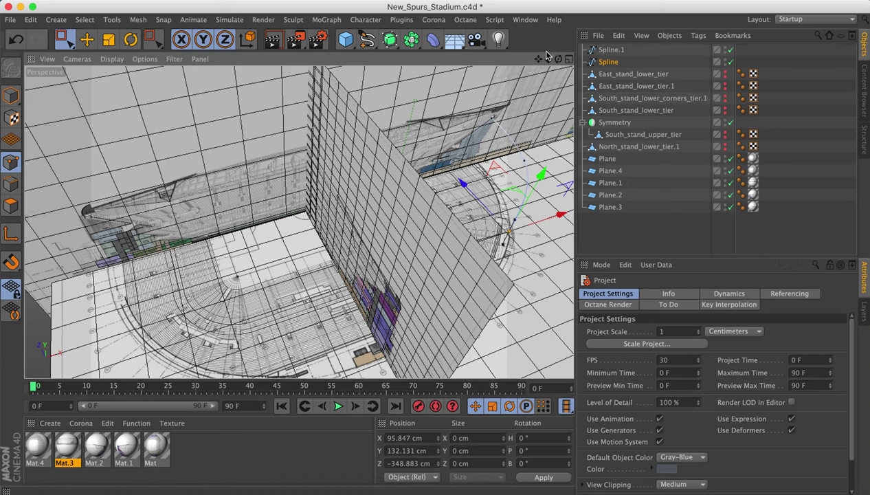
drag(539, 60, 502, 37)
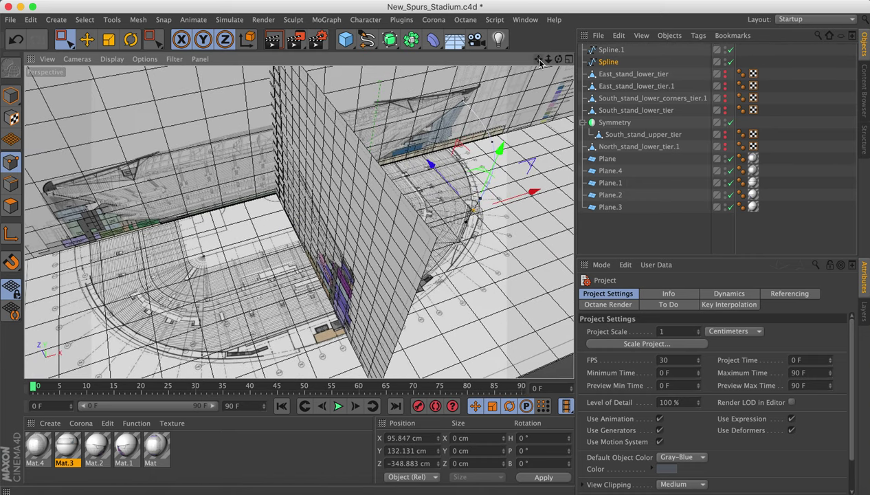
click(730, 171)
click(730, 182)
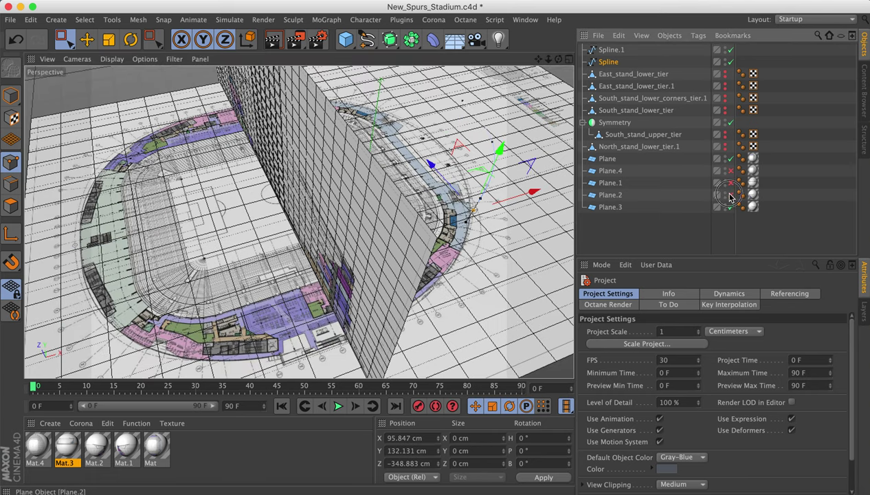
click(730, 194)
click(730, 207)
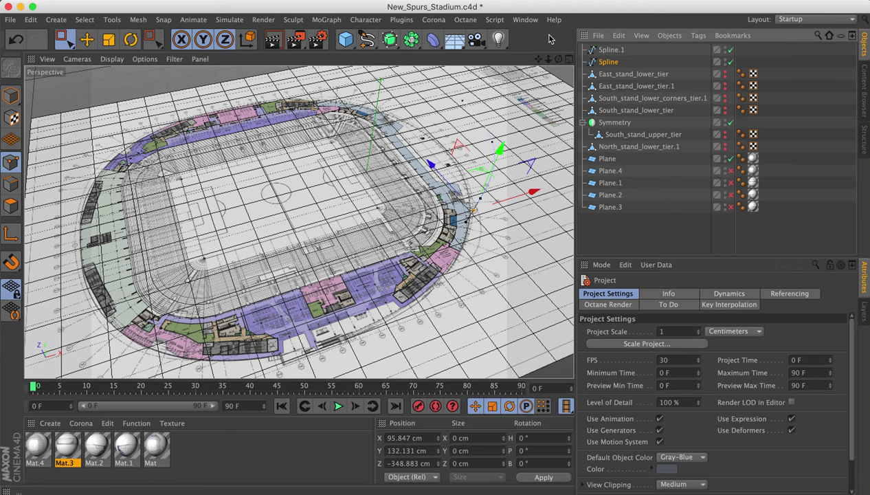
Switch the viewport to the Top view and frame the whole stadium floor plan.
drag(558, 60, 558, 127)
click(81, 60)
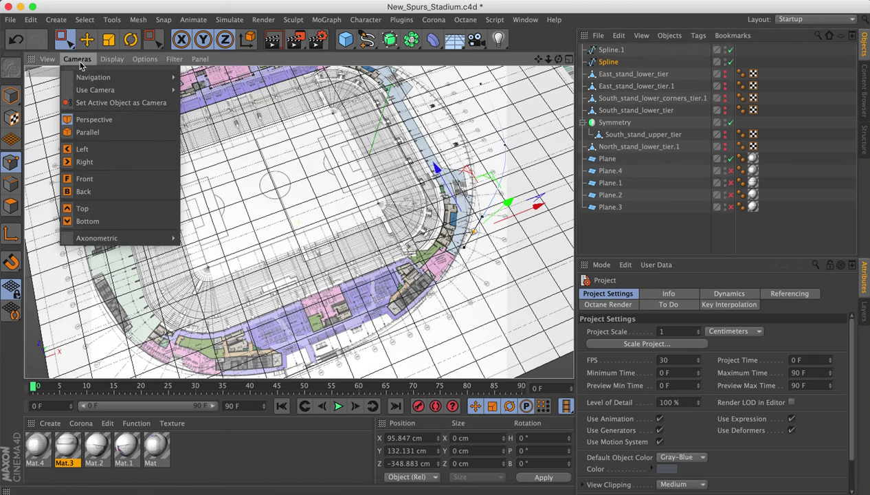
click(96, 207)
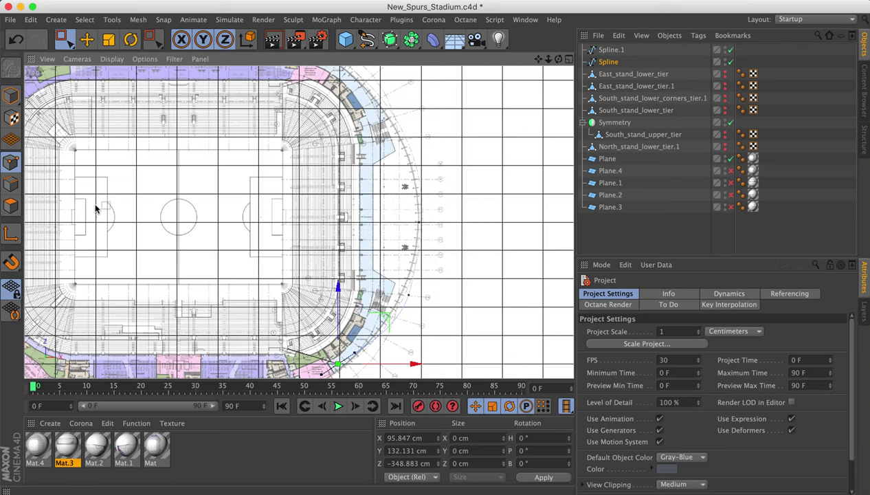
drag(547, 60, 594, 57)
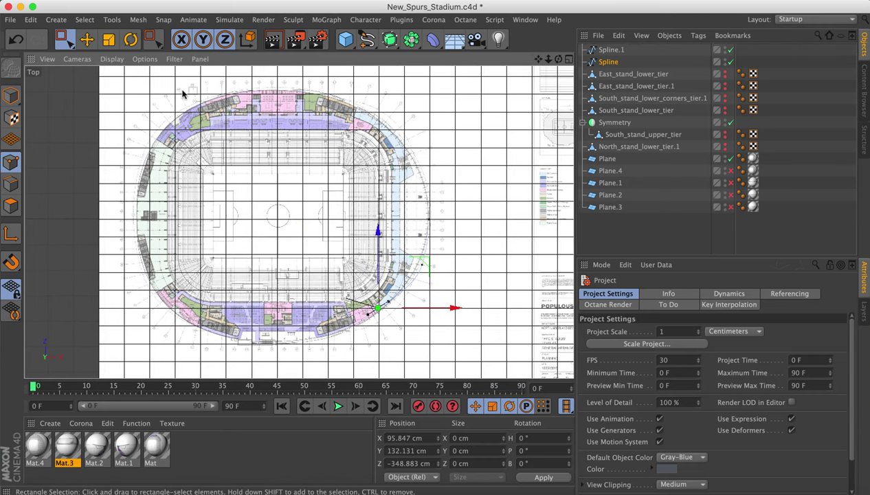
Switch the viewport to the Front view and disable both Spline and Spline.1.
click(78, 60)
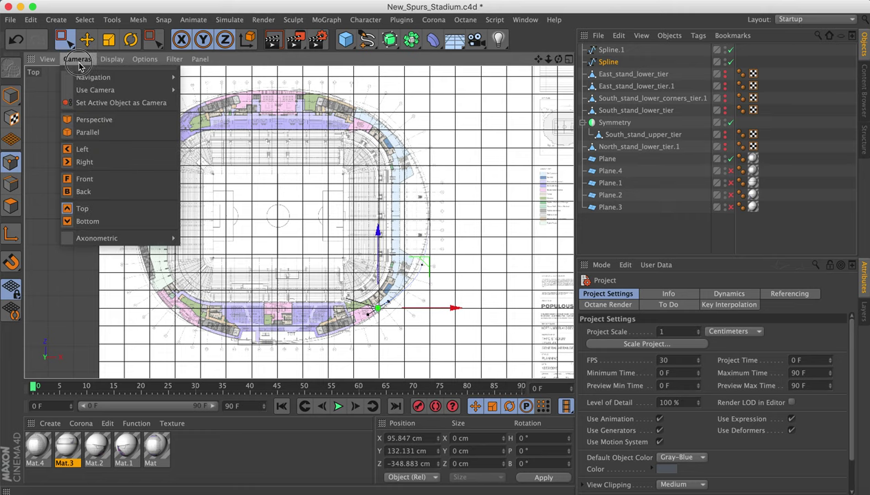
click(86, 178)
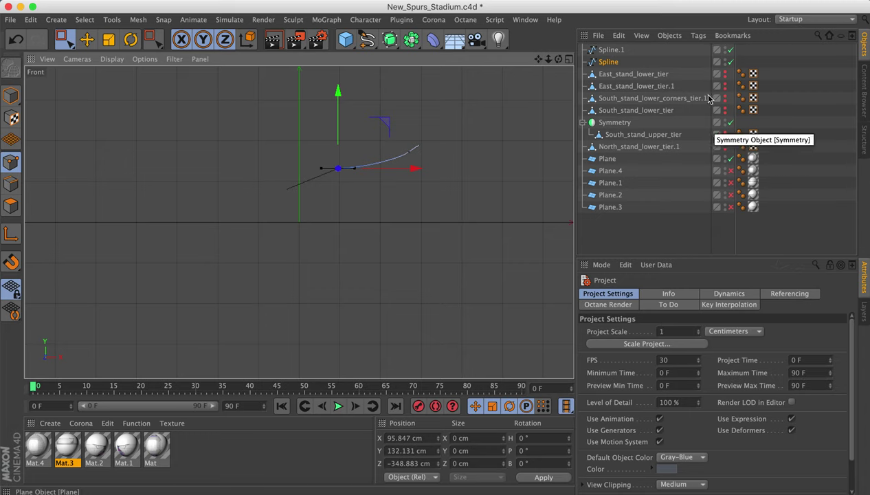
click(731, 62)
click(731, 49)
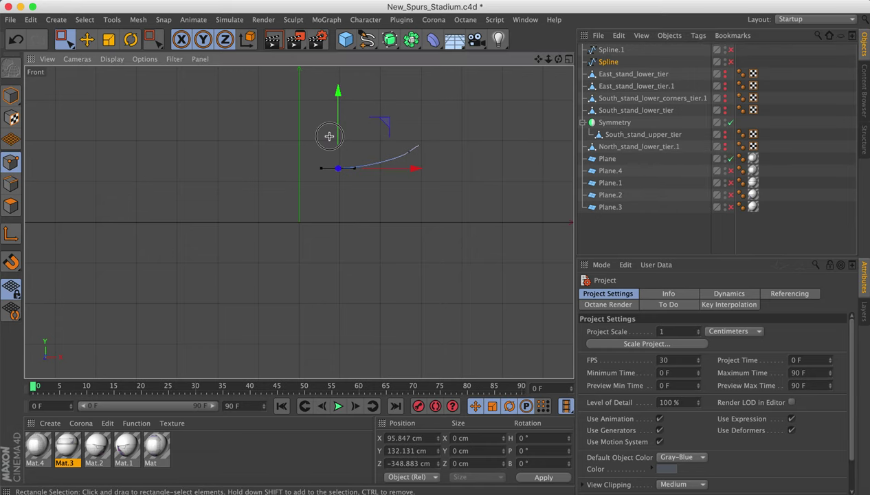
Enable Plane.4 and Plane.1, and raise the selected Spline point to about 157.433 cm in Y.
click(730, 172)
click(731, 183)
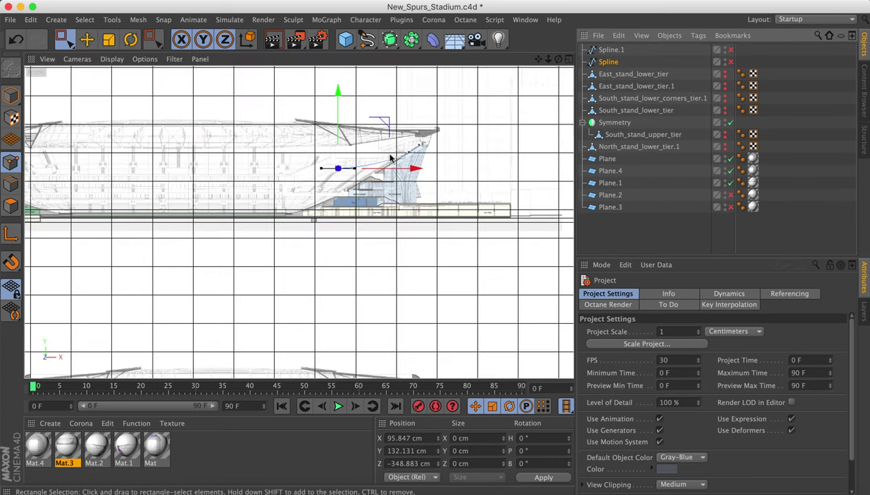
drag(339, 141, 341, 138)
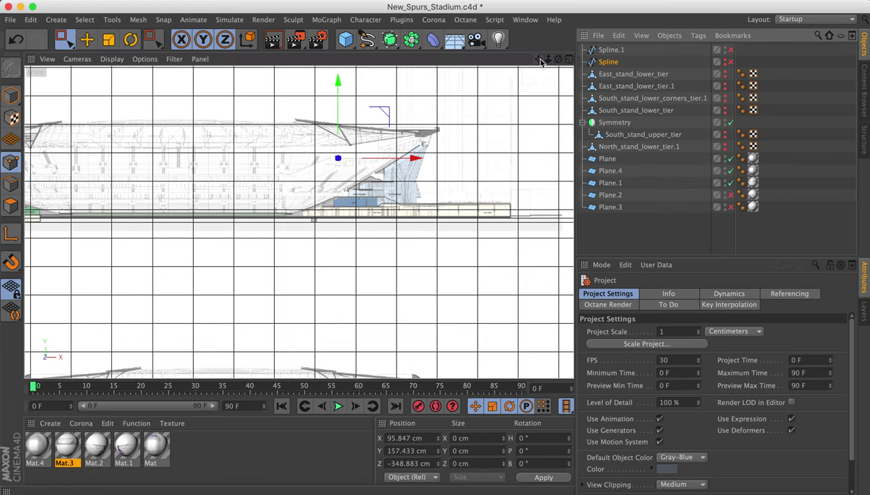
Check the North-South section drawing, return to the Perspective view and enable Plane.2.
drag(538, 59, 672, 53)
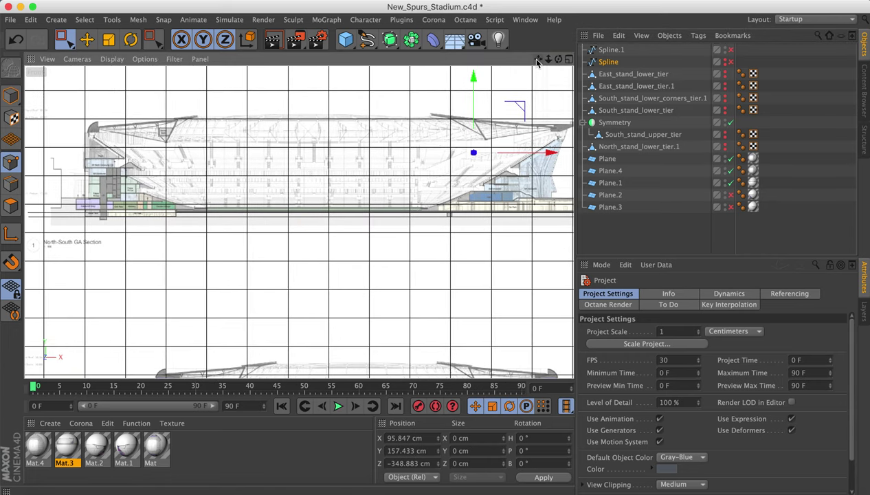
scroll(384, 158, down, 4)
scroll(384, 158, up, 6)
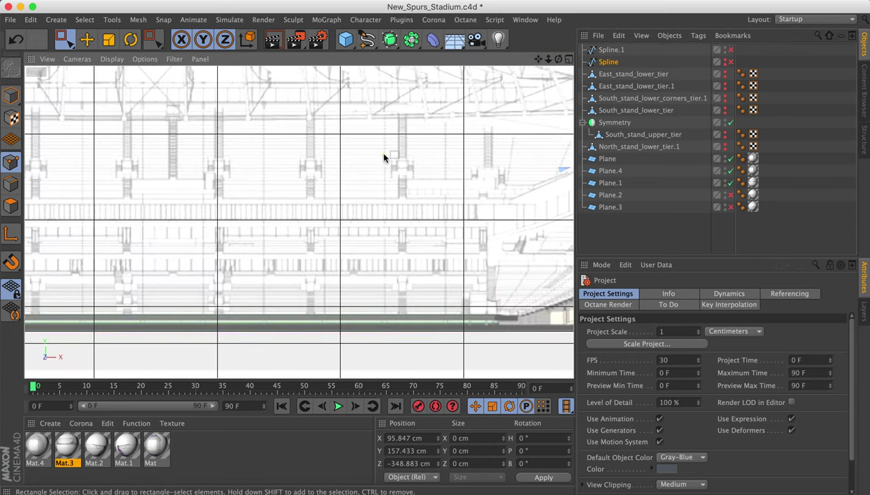
scroll(383, 158, down, 6)
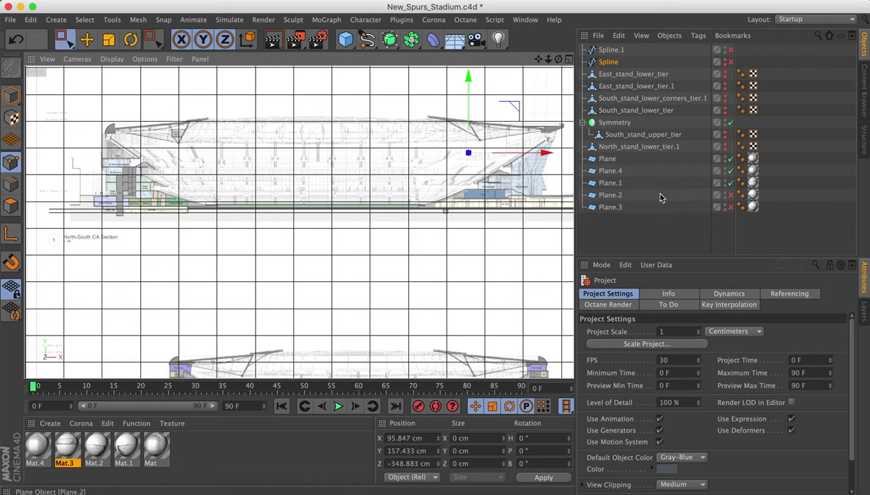
click(77, 59)
click(114, 121)
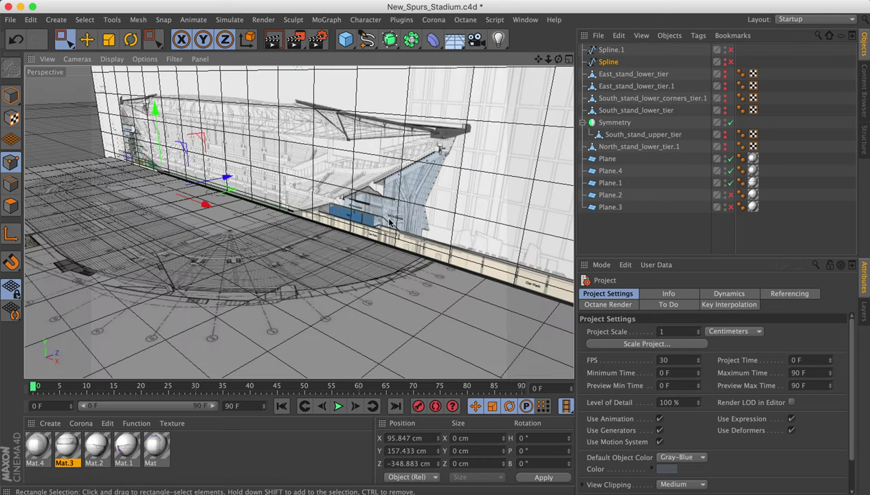
click(726, 194)
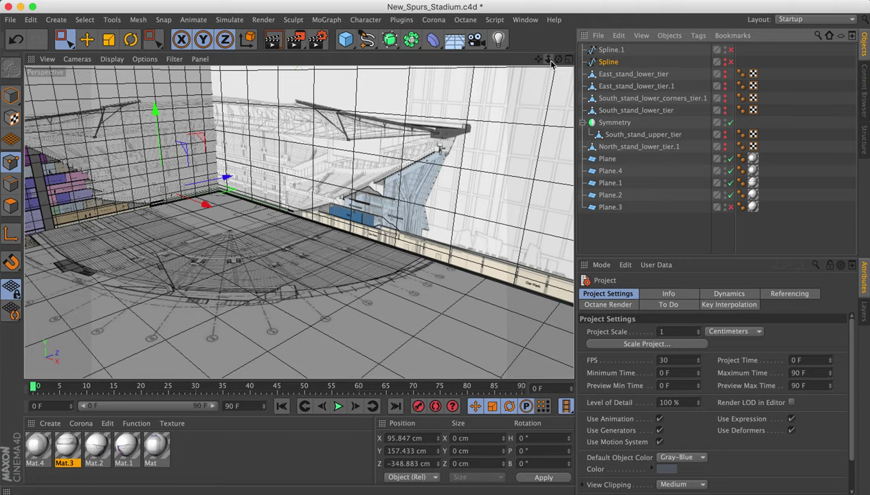
Enable the Plane.3 reference drawing alongside the other section planes.
drag(558, 60, 495, 52)
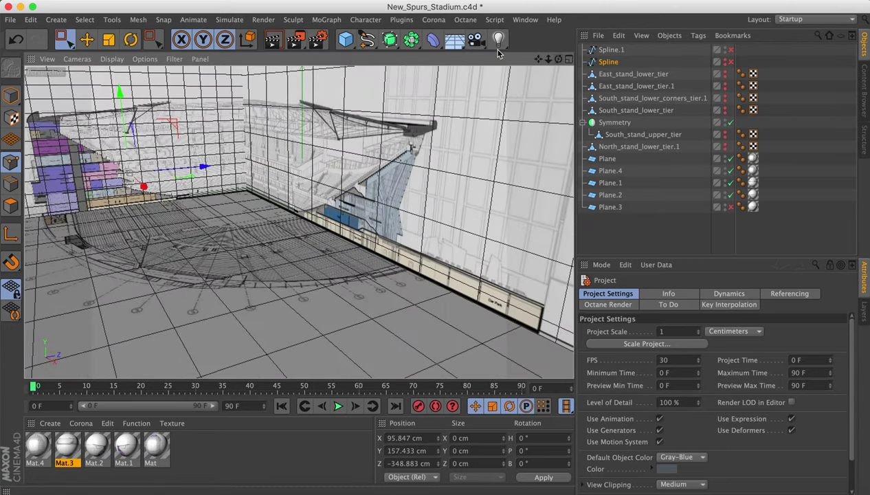
drag(556, 58, 539, 64)
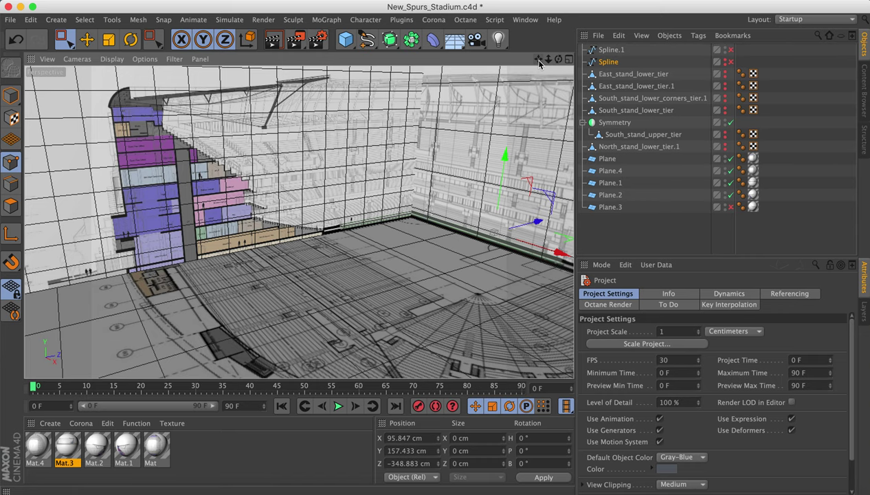
drag(541, 63, 481, 63)
click(730, 207)
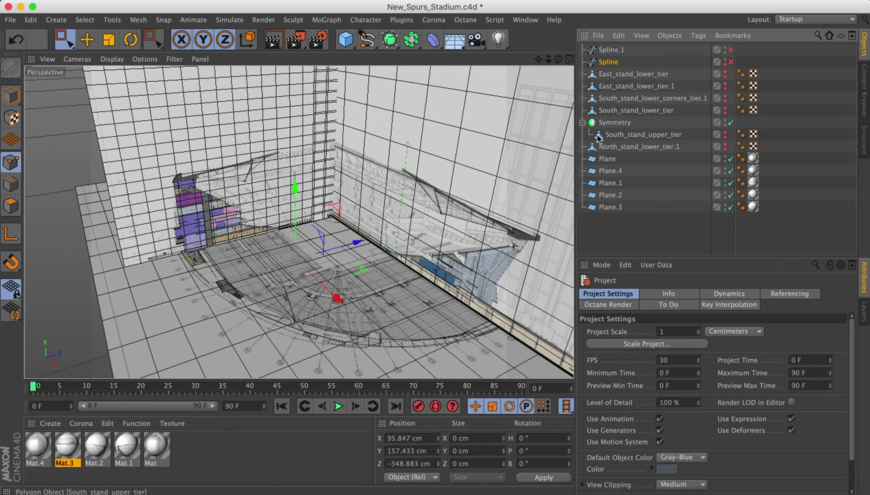
Examine the East Stand Section drawing and unhide East_stand_lower_tier and East_stand_lower_tier.1.
drag(539, 62, 508, 58)
scroll(272, 239, down, 3)
scroll(272, 239, up, 4)
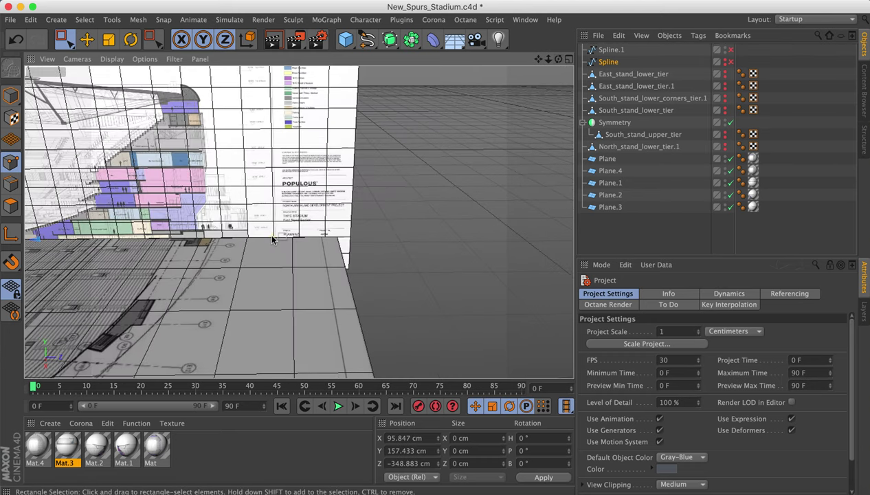
scroll(312, 200, up, 4)
scroll(312, 199, down, 2)
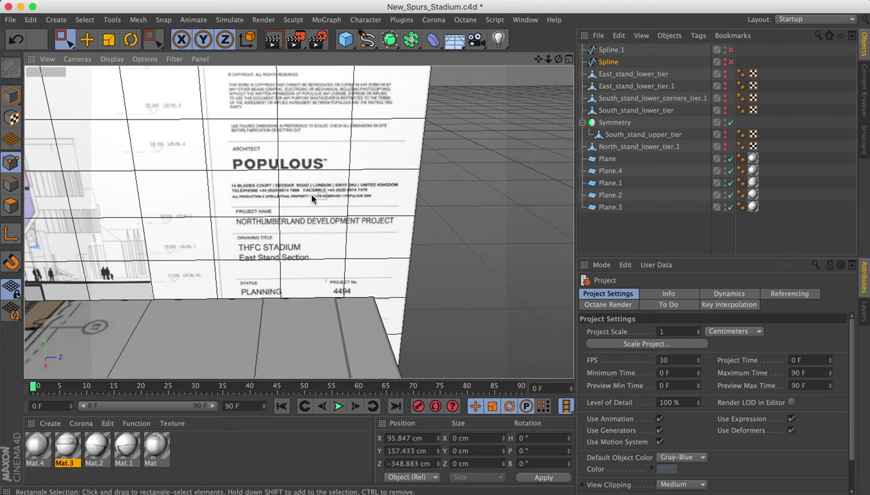
drag(538, 61, 547, 63)
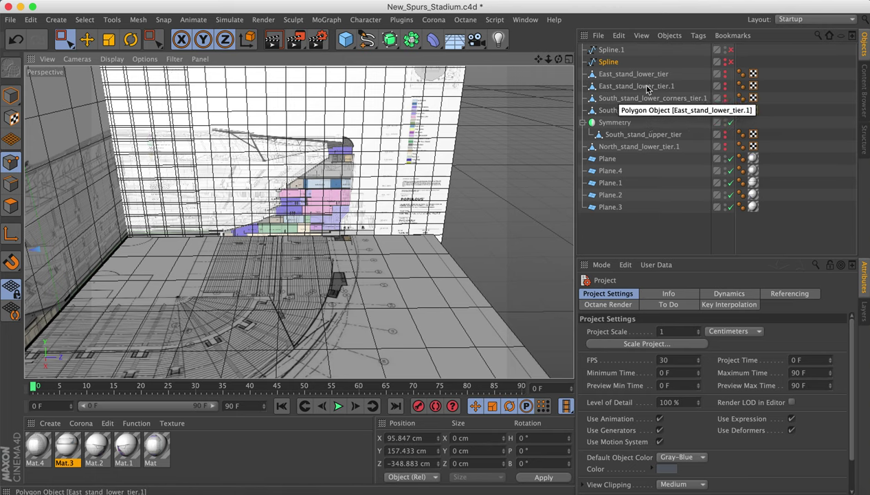
click(724, 77)
click(724, 68)
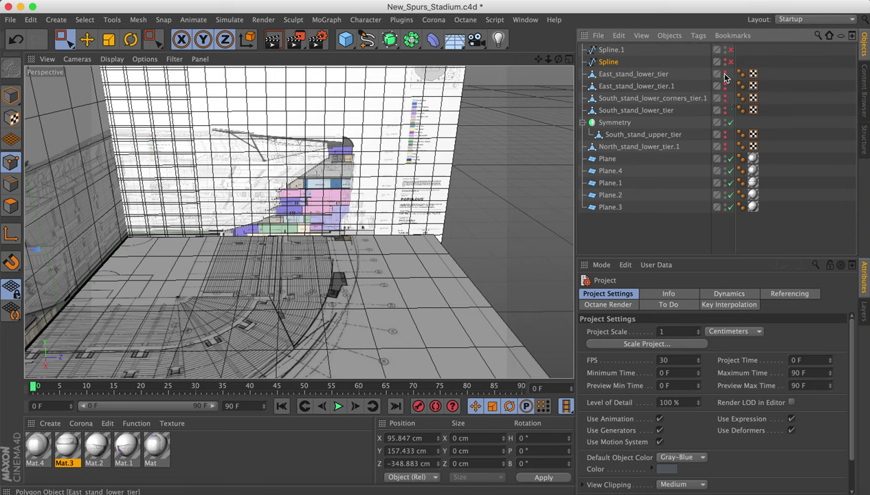
click(724, 74)
click(724, 74)
click(725, 74)
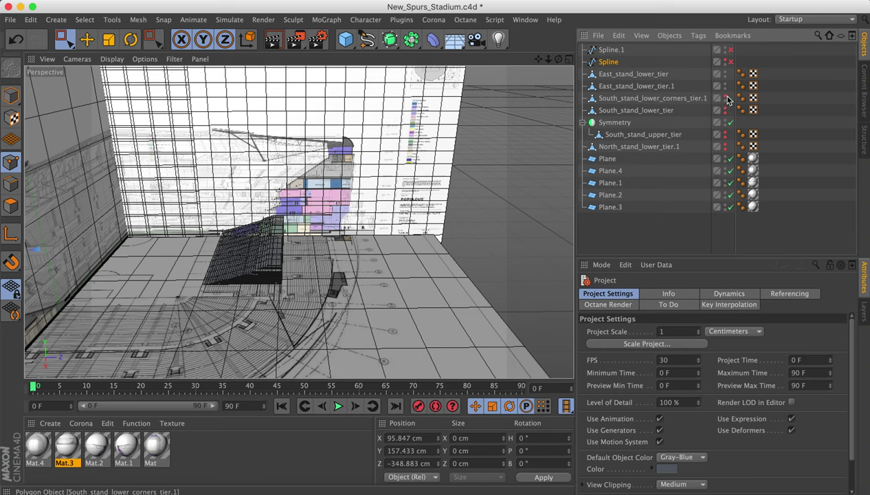
Unhide South_stand_lower_corners_tier.1, South_stand_lower_tier, South_stand_upper_tier and North_stand_lower_tier.1.
click(724, 99)
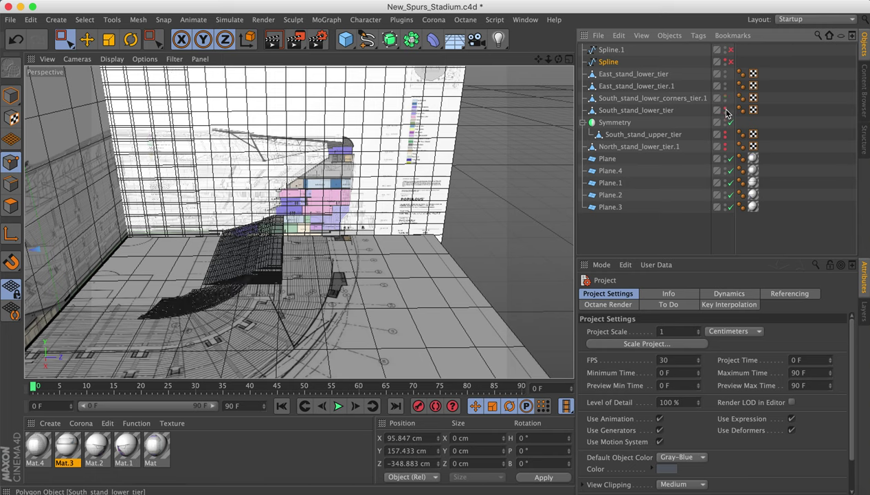
click(724, 110)
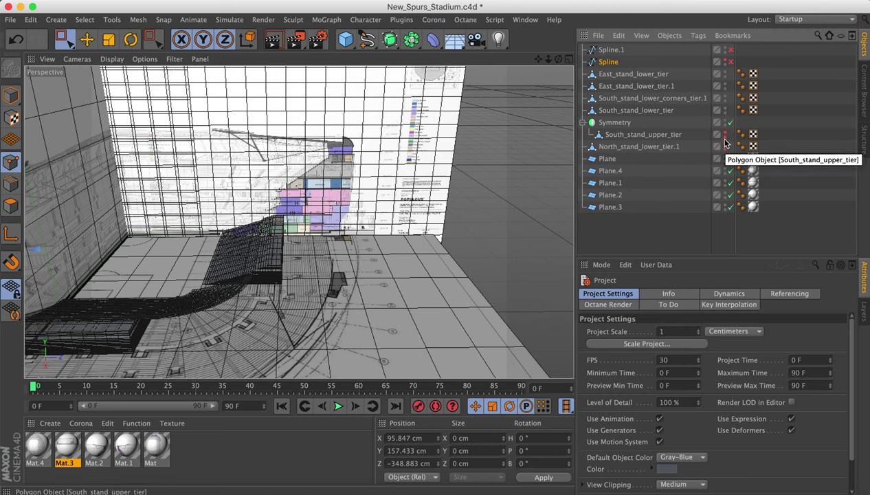
click(725, 134)
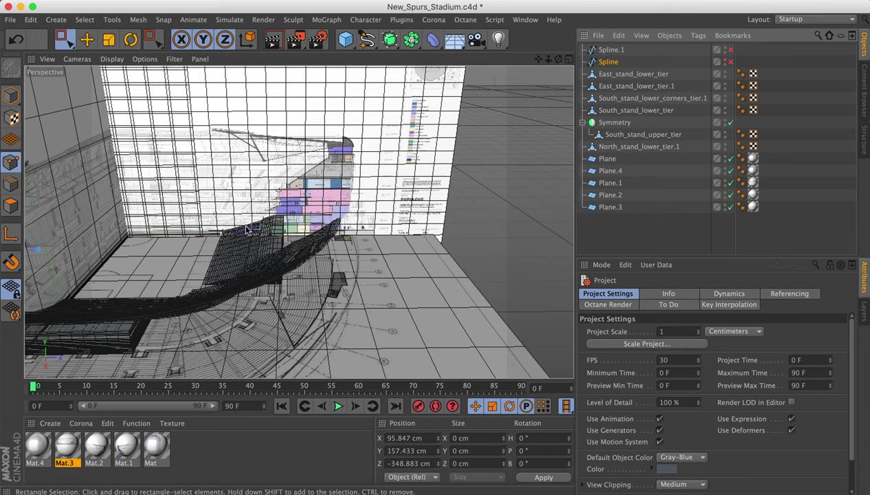
Inspect the modelled stands against the drawings, and disable all five reference planes, from Plane to Plane.3.
scroll(197, 272, down, 2)
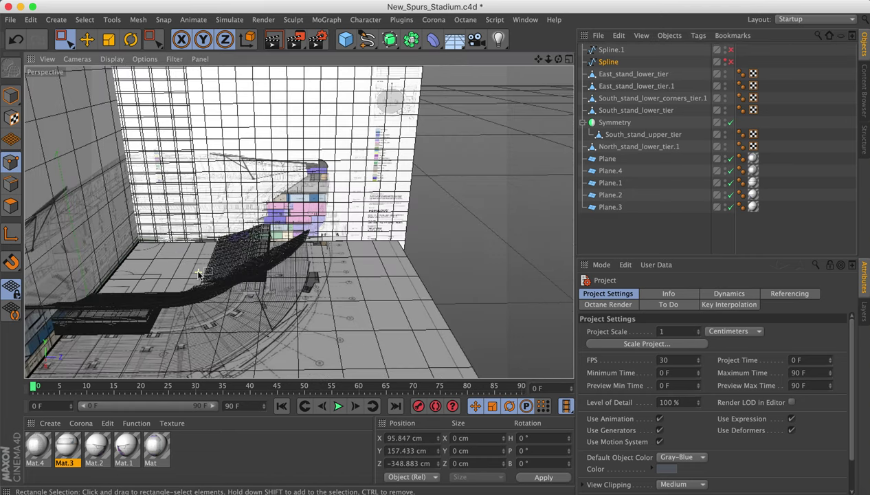
scroll(199, 273, up, 5)
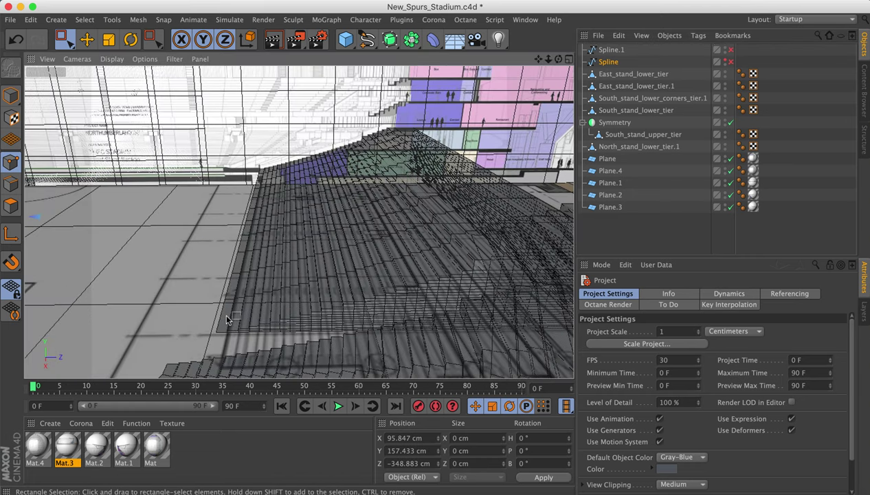
drag(547, 59, 467, 59)
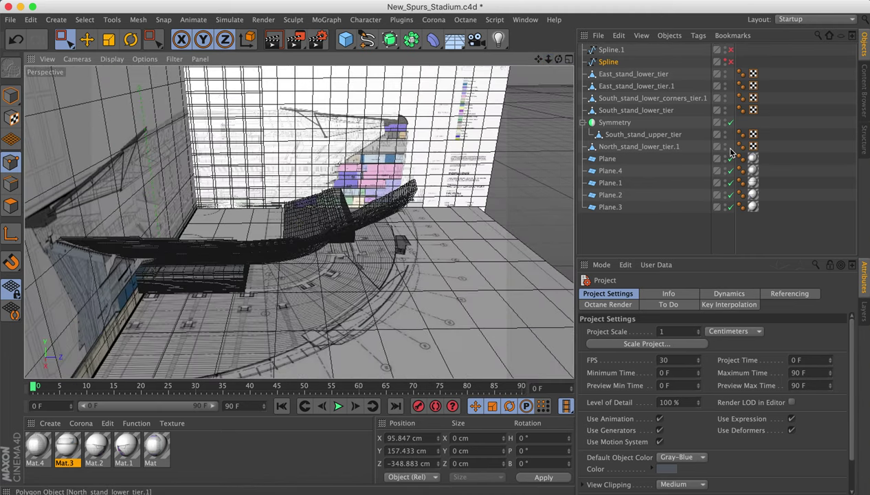
drag(730, 158, 731, 206)
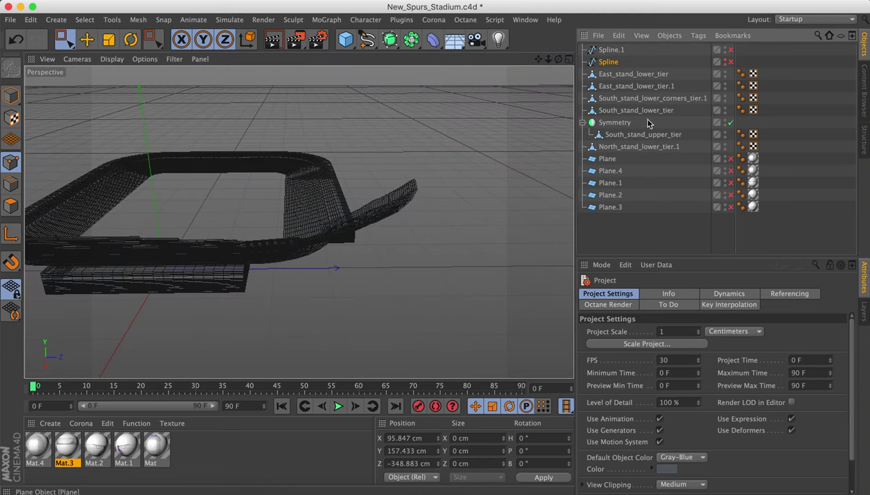
Look over the modelled stands from several angles and close New_Spurs_Stadium.c4d without saving the changes.
drag(559, 59, 540, 62)
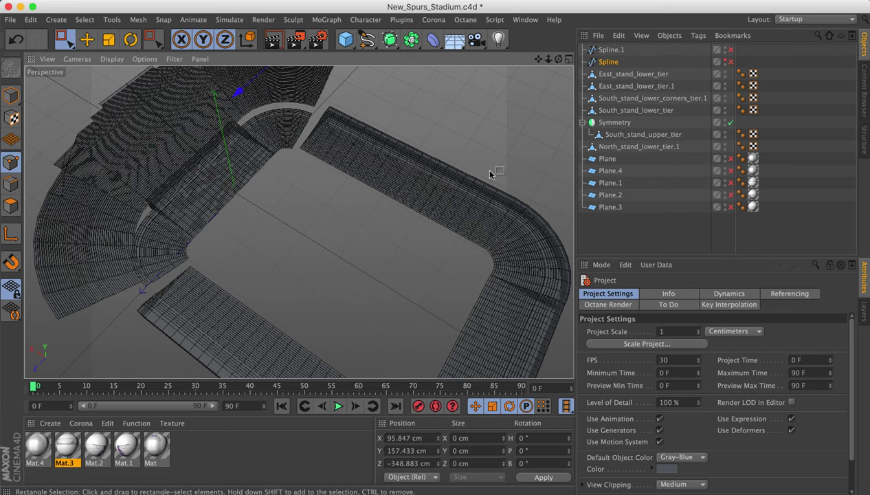
scroll(484, 172, up, 3)
scroll(481, 177, up, 8)
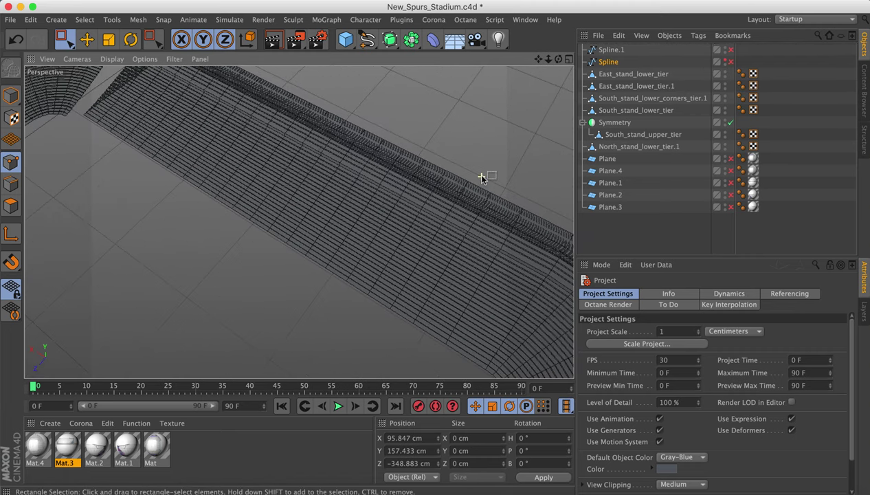
scroll(481, 177, down, 10)
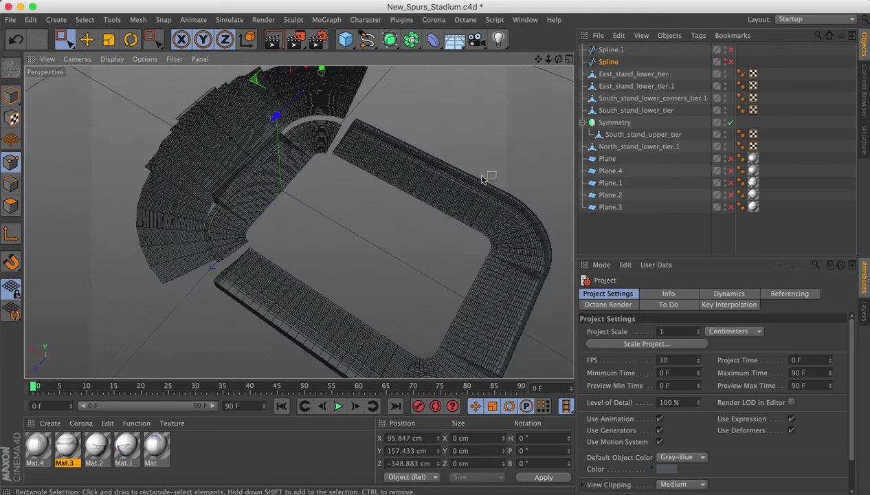
drag(538, 59, 293, 216)
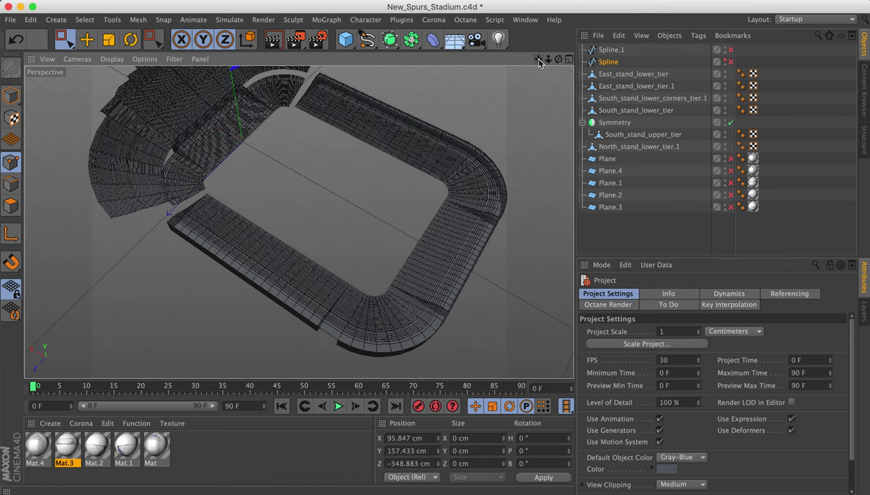
drag(537, 62, 299, 222)
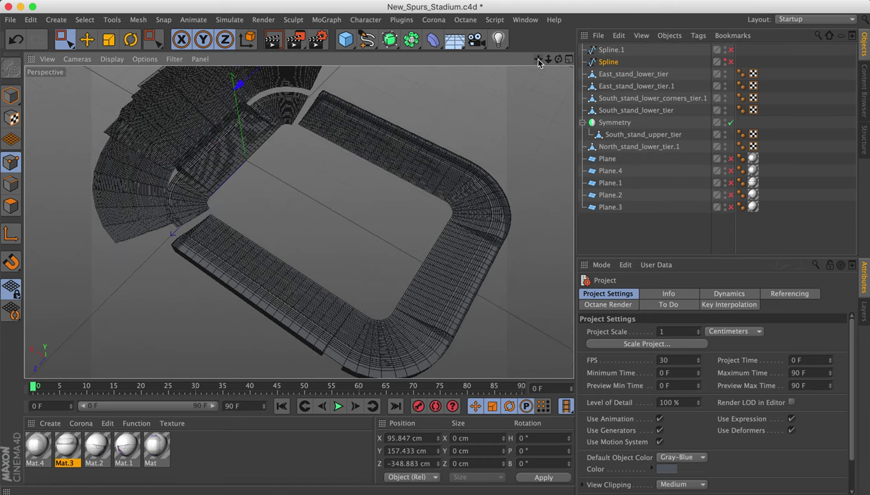
key(super+w)
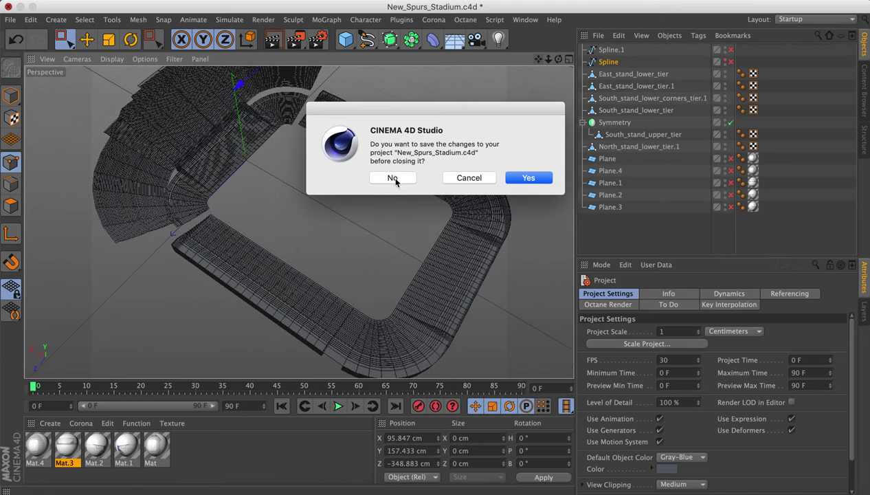
click(393, 177)
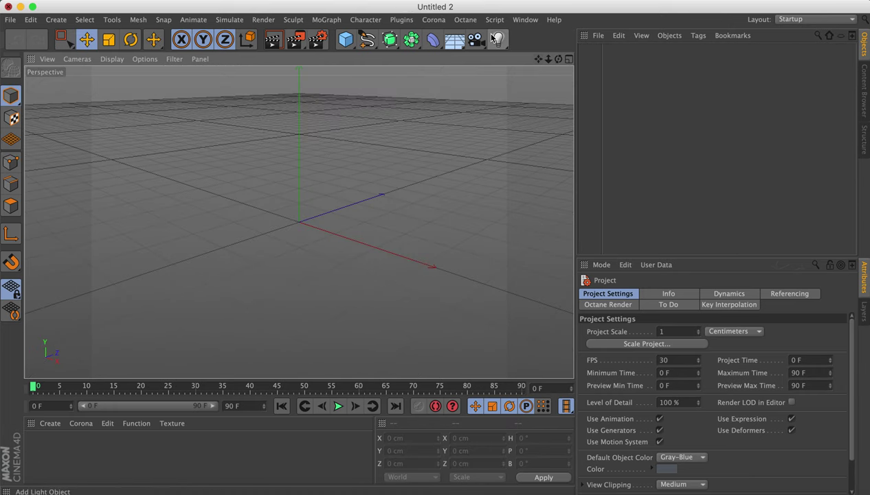
Open the New_Spurs_Stadium_0001.c4d project from the NO NAME drive.
key(super+i)
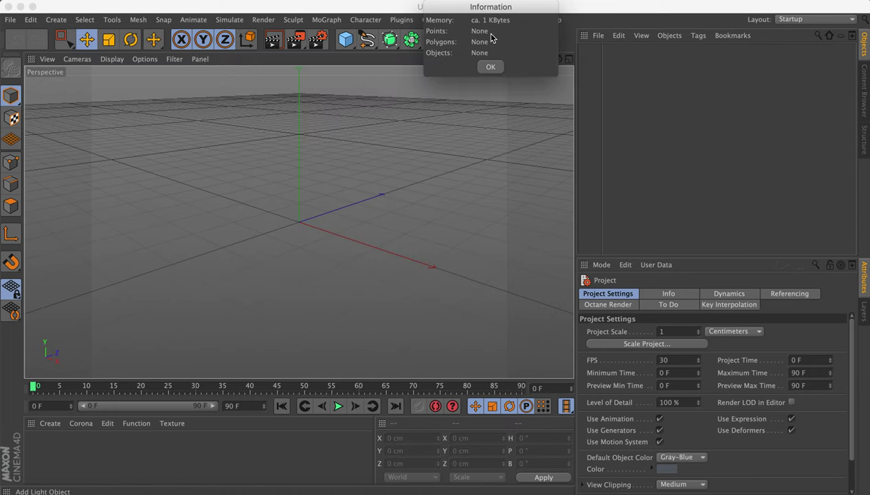
click(489, 68)
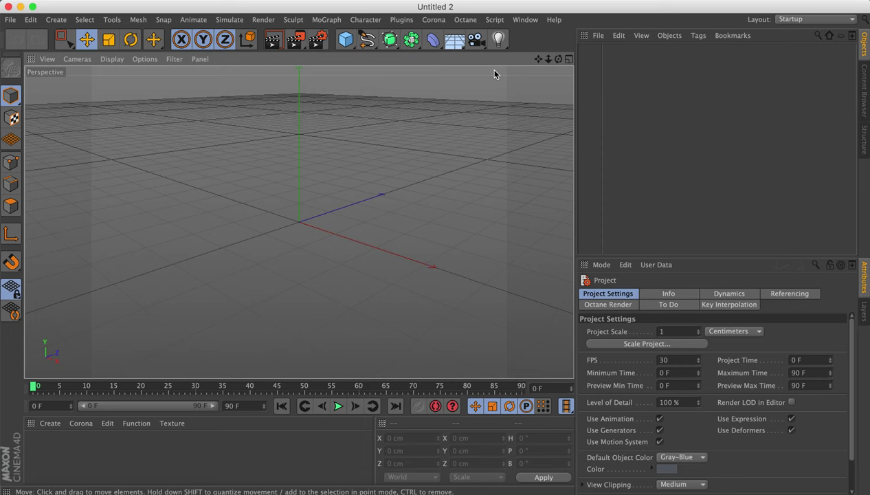
key(super+o)
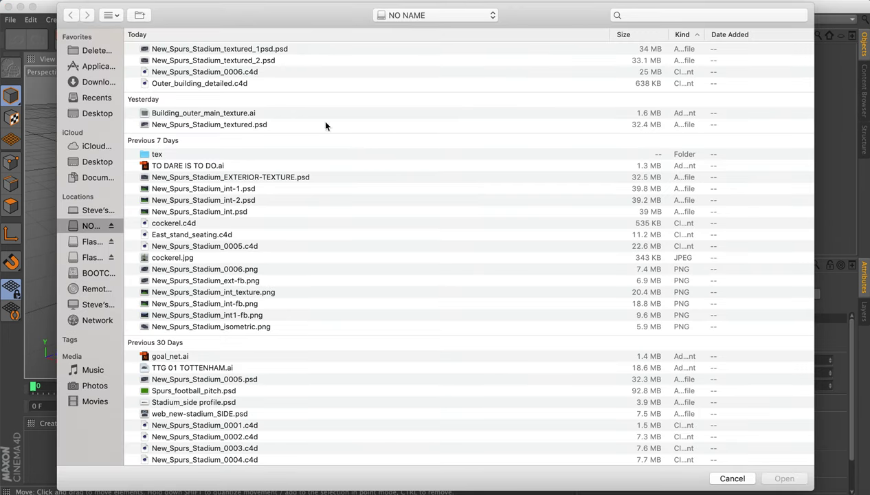
scroll(251, 294, down, 2)
scroll(252, 294, up, 3)
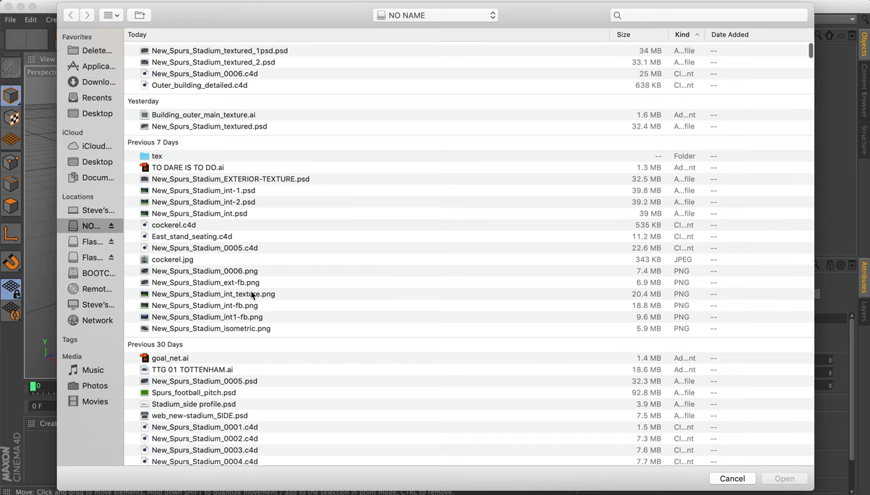
scroll(251, 294, down, 2)
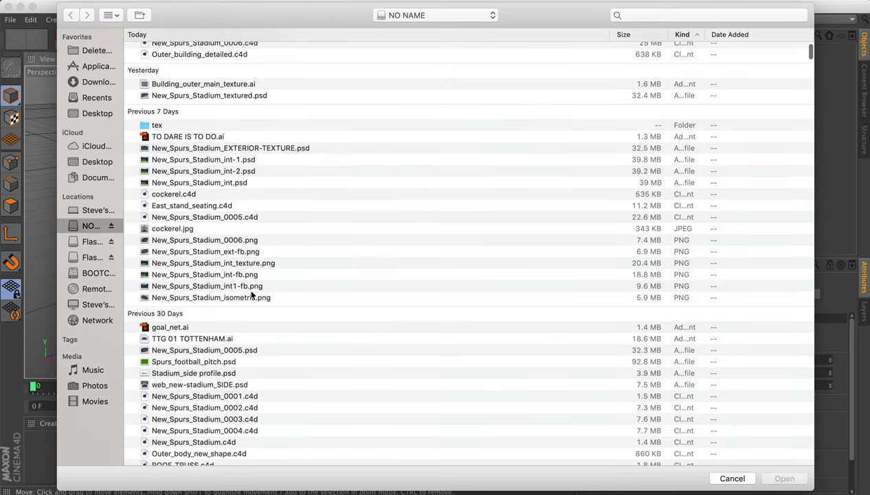
click(241, 397)
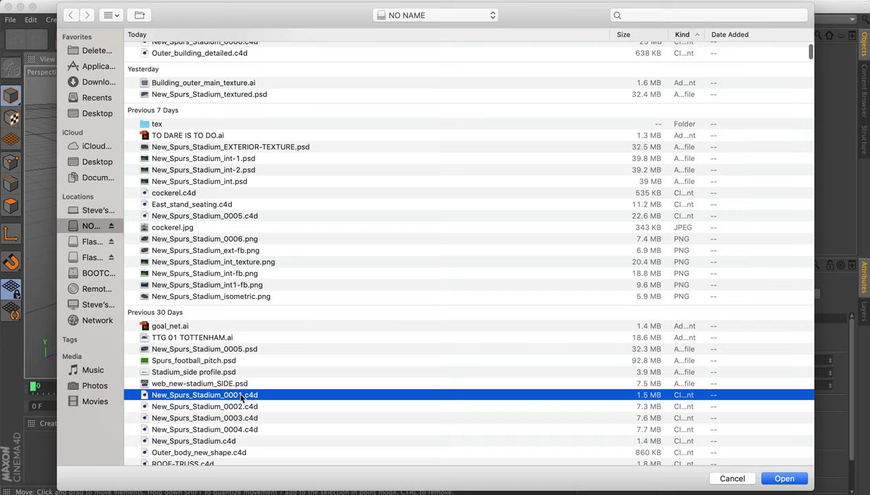
double_click(241, 396)
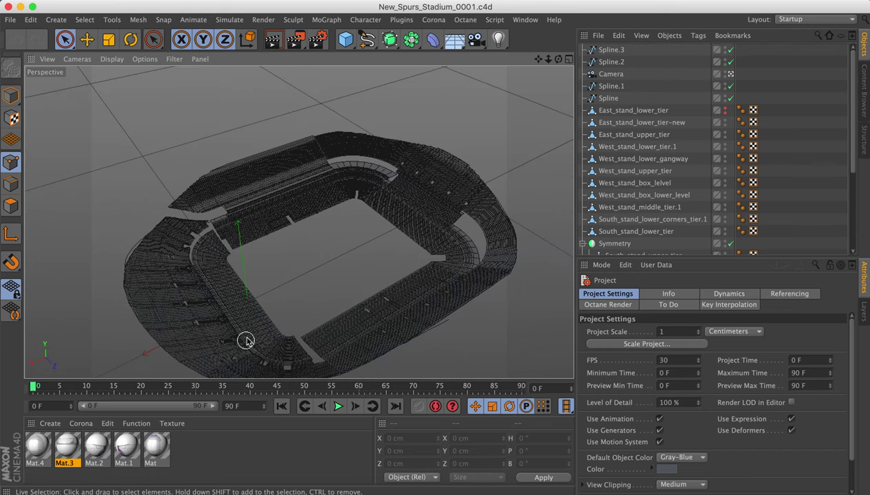
Select East_stand_upper_tier and render a preview of the whole stadium bowl in the Perspective view.
drag(539, 63, 619, 60)
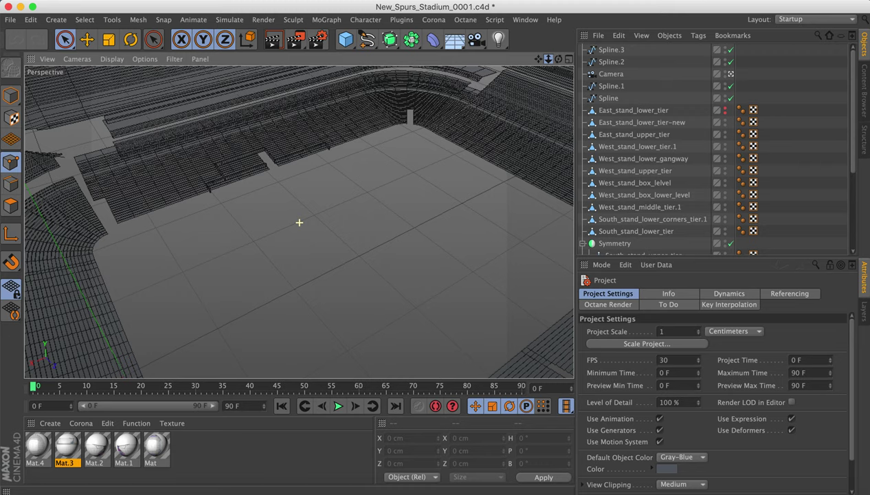
scroll(299, 222, down, 10)
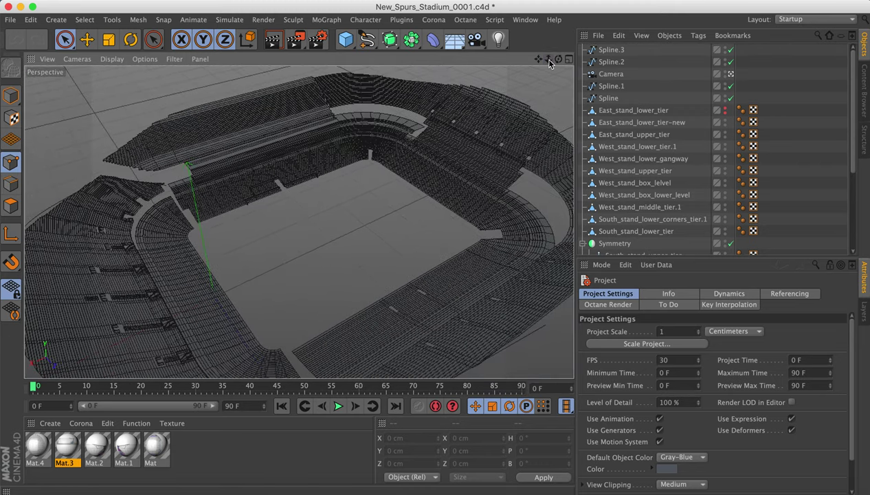
key(r)
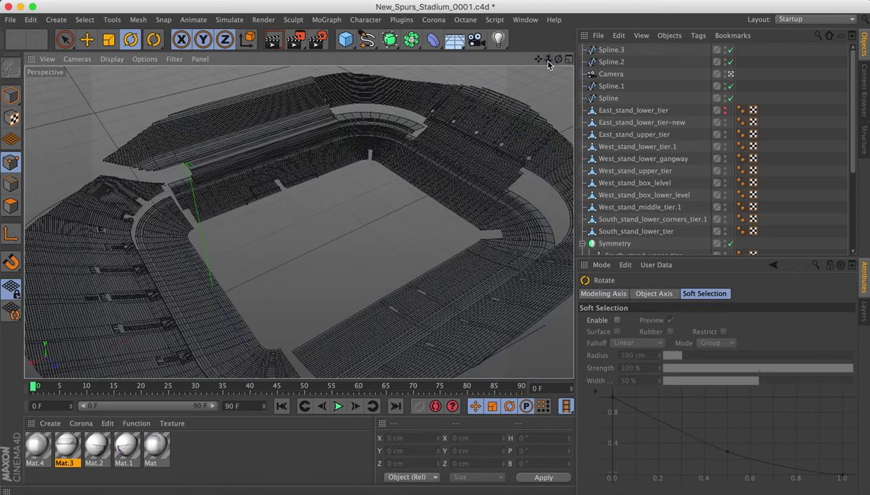
key(space)
click(494, 122)
key(super+r)
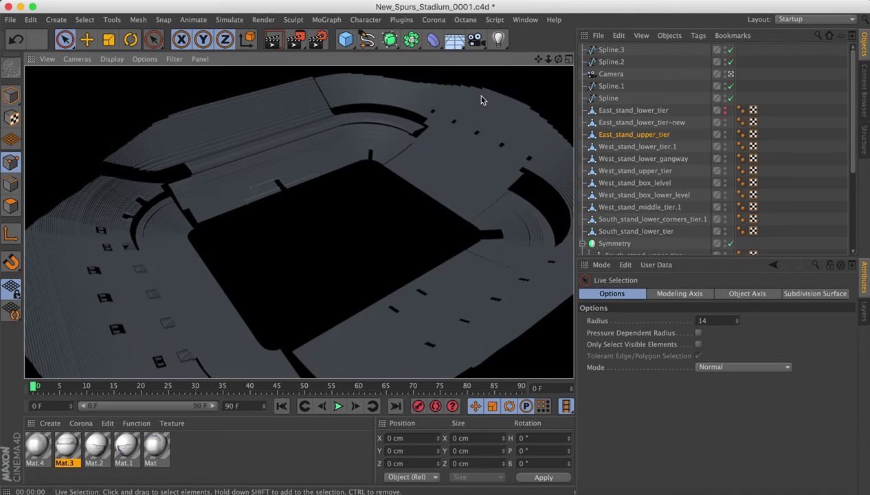
Inspect the stairways and entrances of the South stand's upper tier up close, and enable the Plane reference drawing.
drag(559, 59, 392, 60)
drag(548, 59, 693, 124)
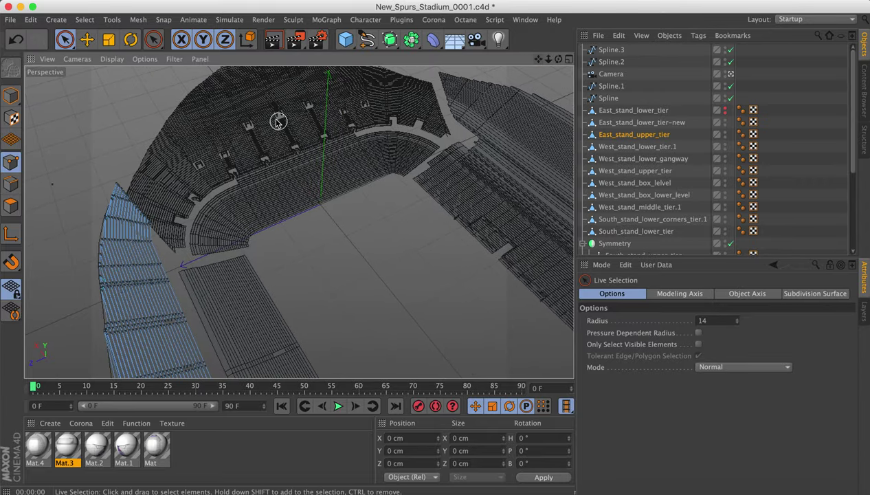
scroll(246, 151, down, 3)
scroll(246, 150, up, 5)
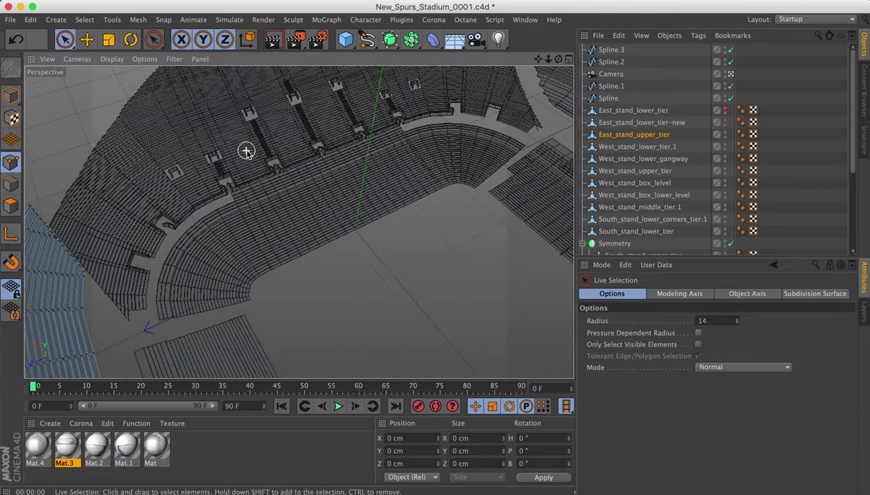
scroll(246, 149, up, 10)
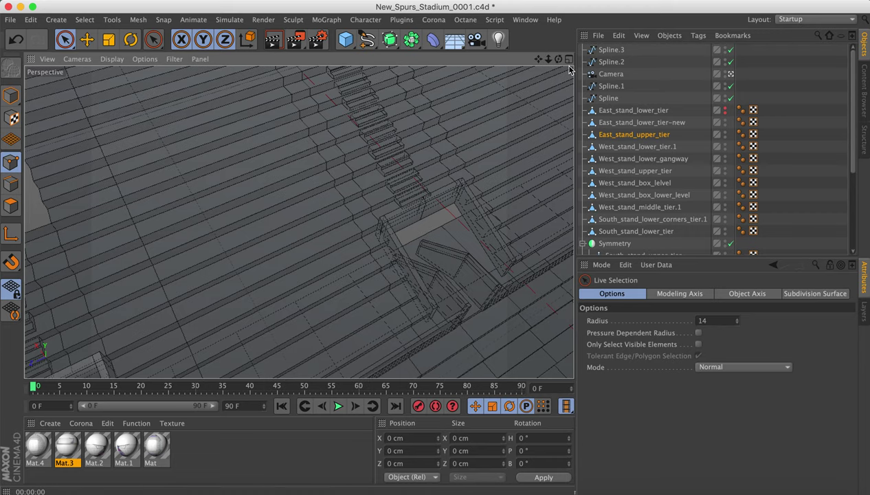
drag(548, 59, 432, 59)
drag(500, 70, 489, 74)
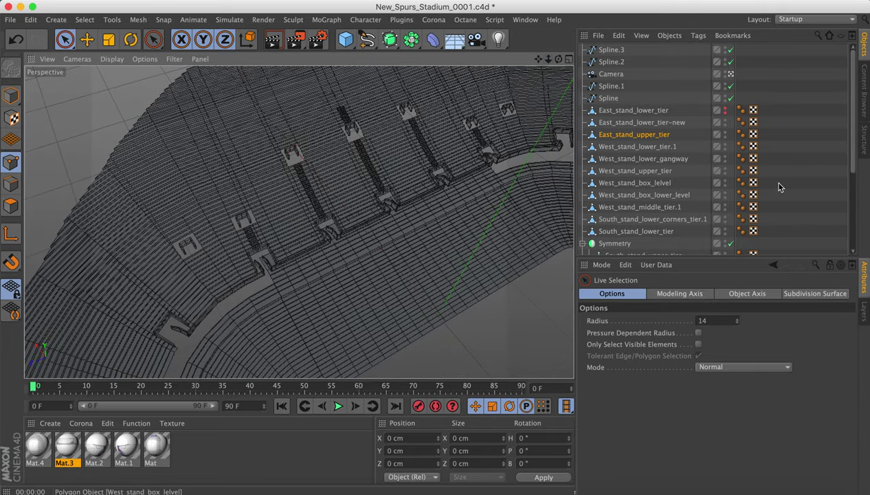
scroll(778, 187, down, 5)
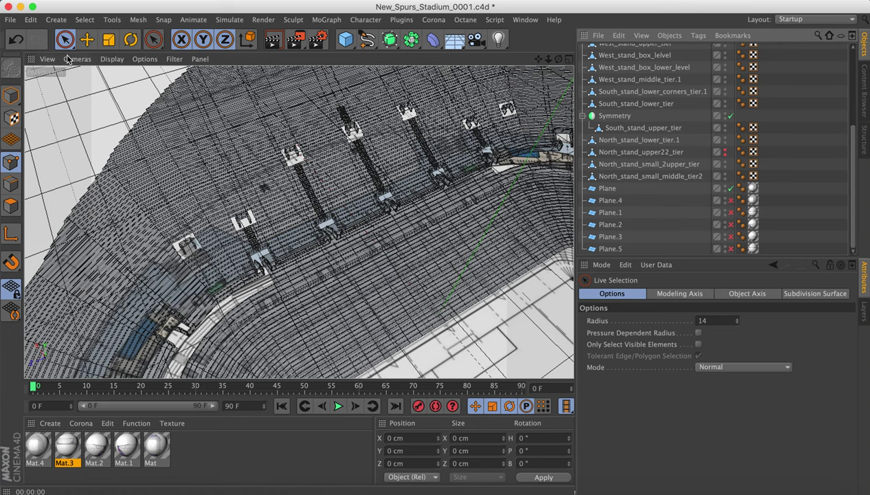
click(80, 60)
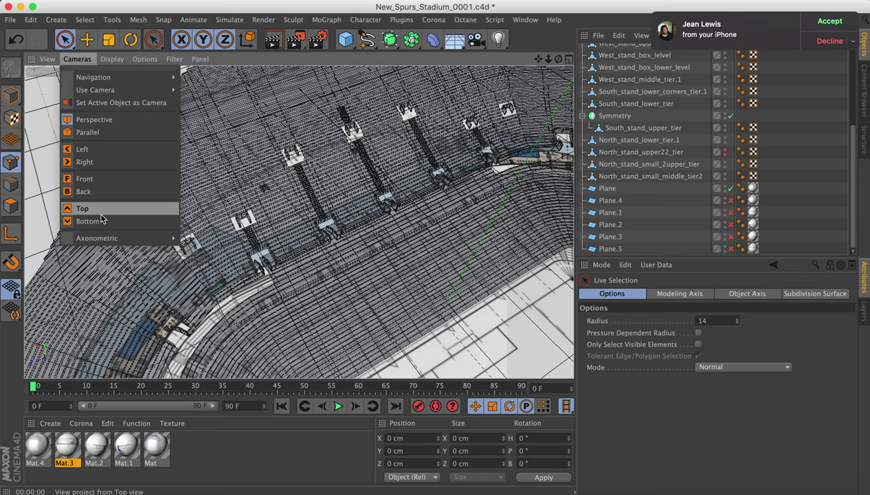
click(830, 21)
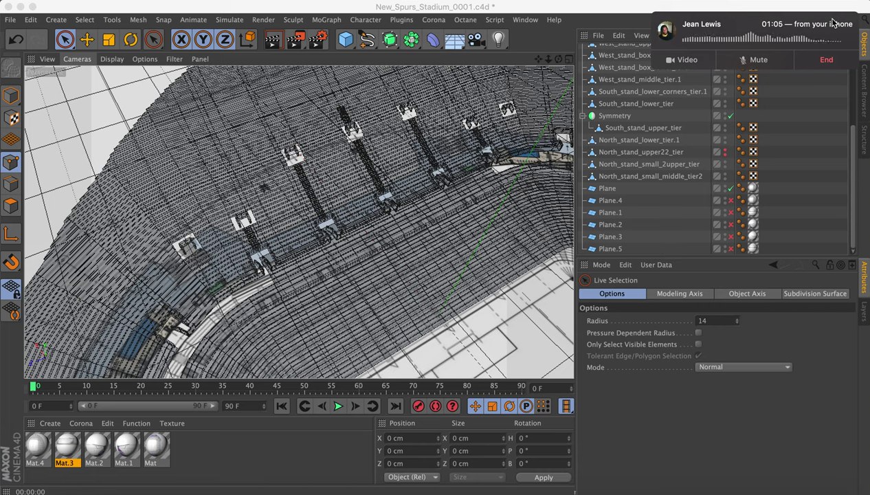
click(826, 61)
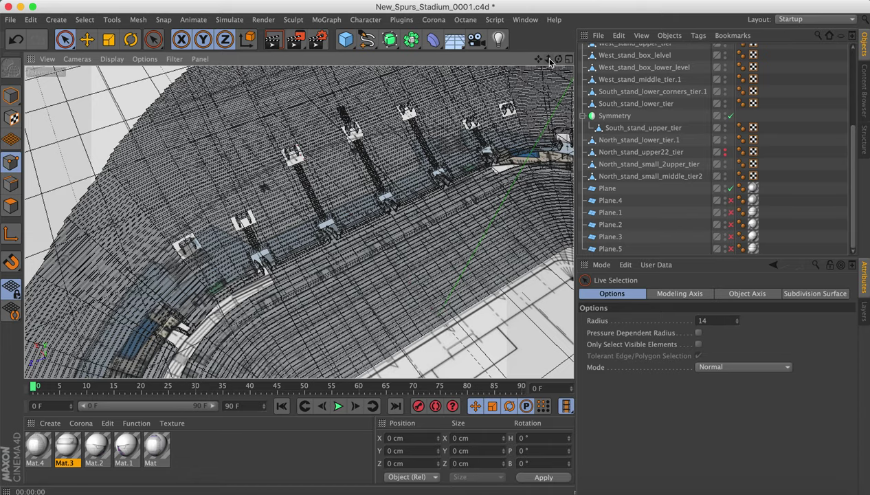
Switch to the Top view and examine the South stand's stairways and entrances against the Plane drawing.
mouse_move(549, 62)
mouse_down()
mouse_move(509, 70)
mouse_move(557, 60)
mouse_move(542, 63)
mouse_up()
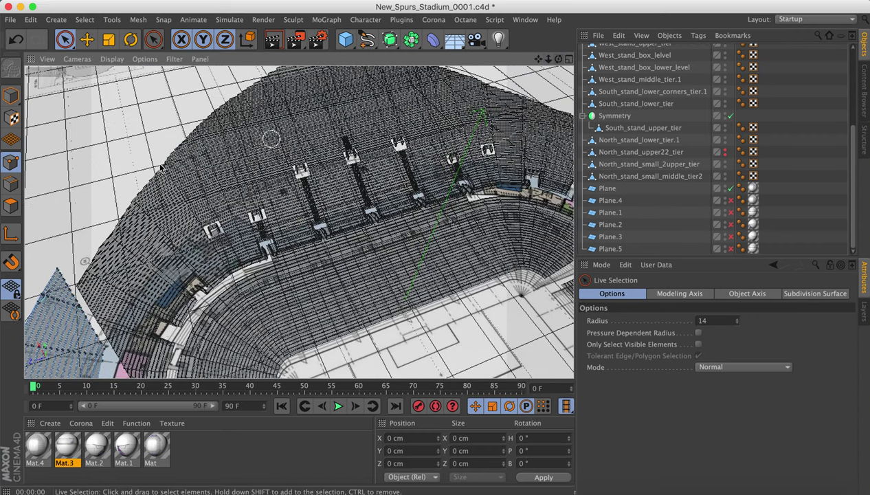
click(76, 60)
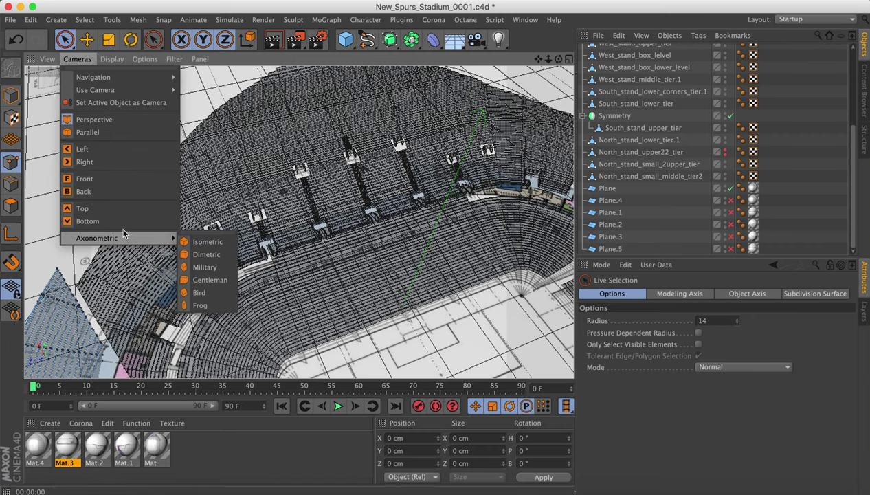
click(107, 207)
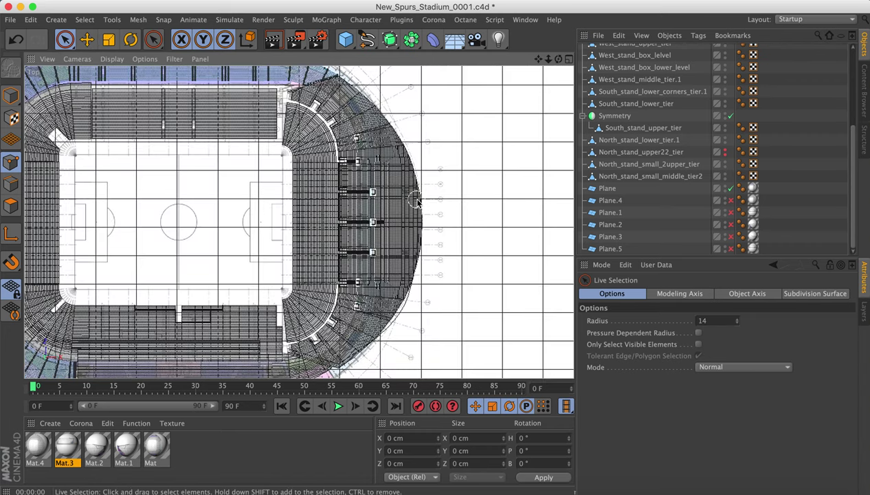
scroll(414, 195, down, 5)
scroll(416, 198, up, 8)
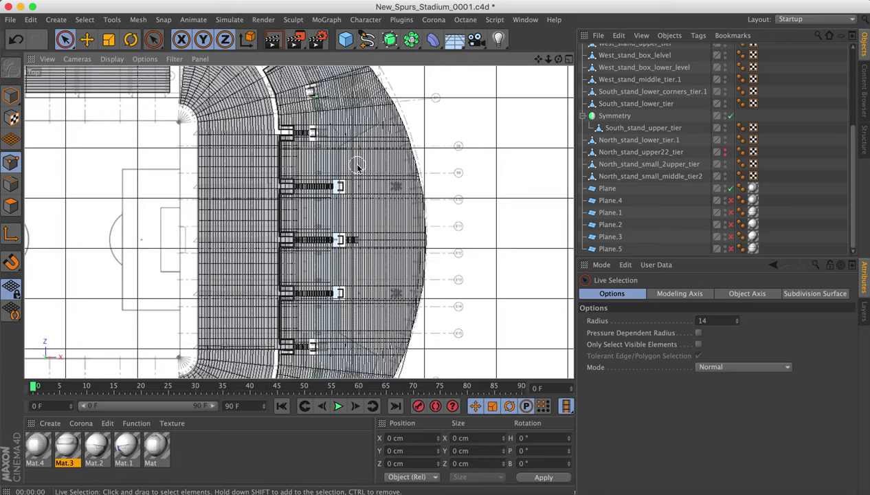
scroll(356, 165, up, 5)
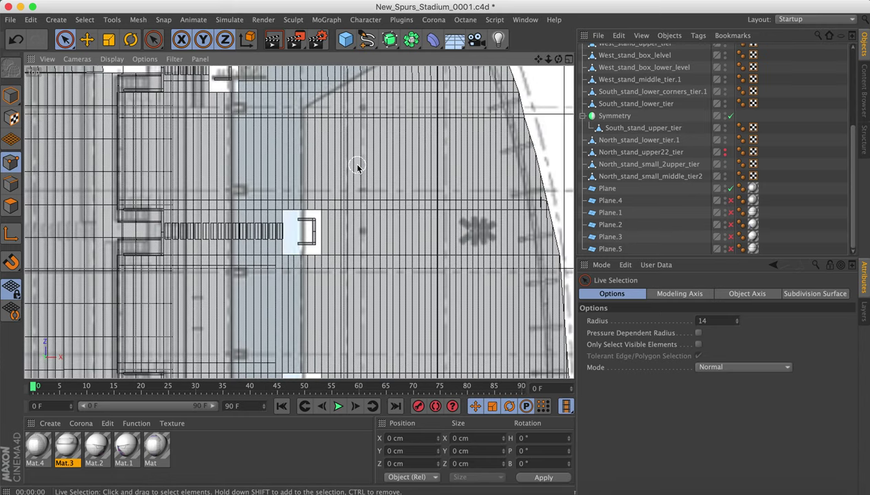
scroll(355, 165, down, 4)
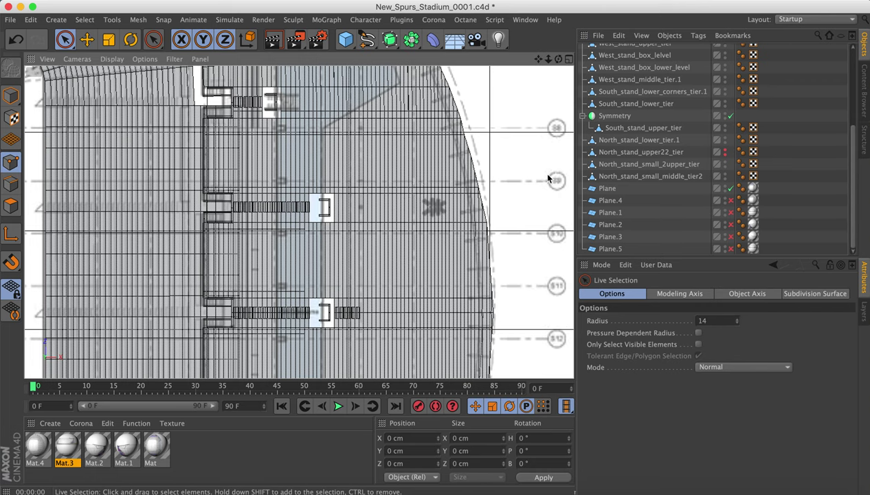
Swap the reference drawing under the South stand by disabling Plane and enabling Plane.4.
click(617, 206)
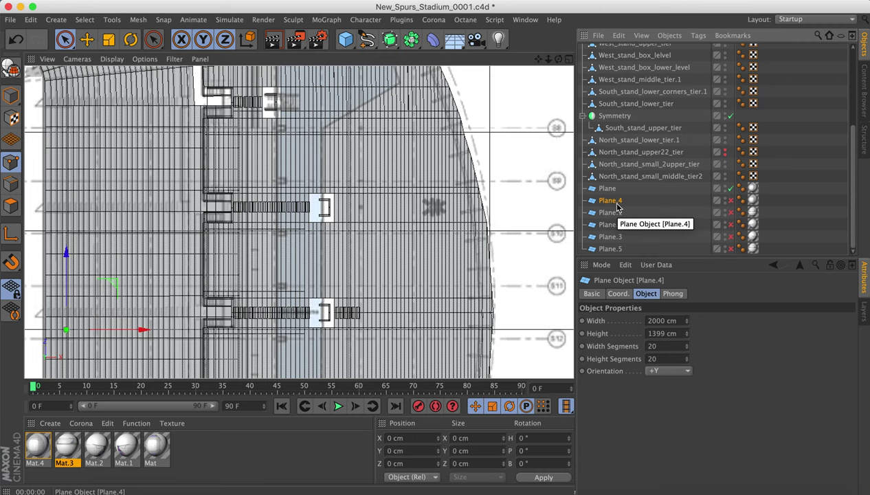
click(608, 188)
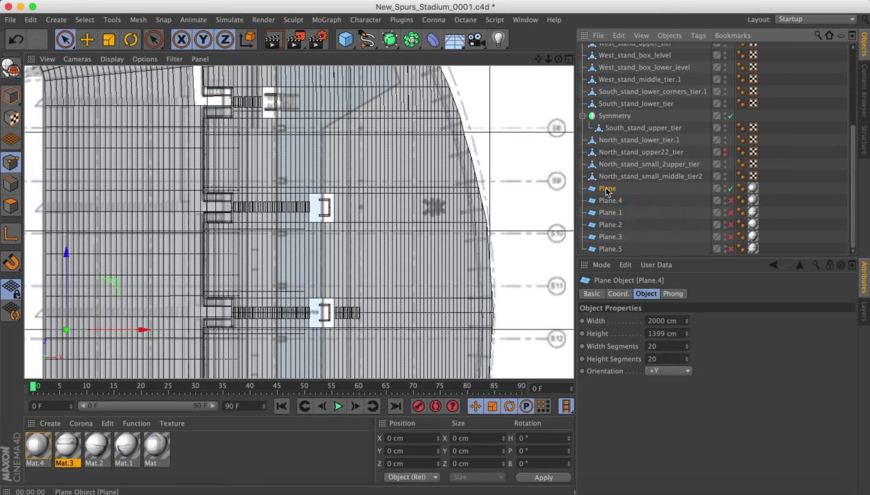
click(611, 249)
click(622, 237)
click(731, 202)
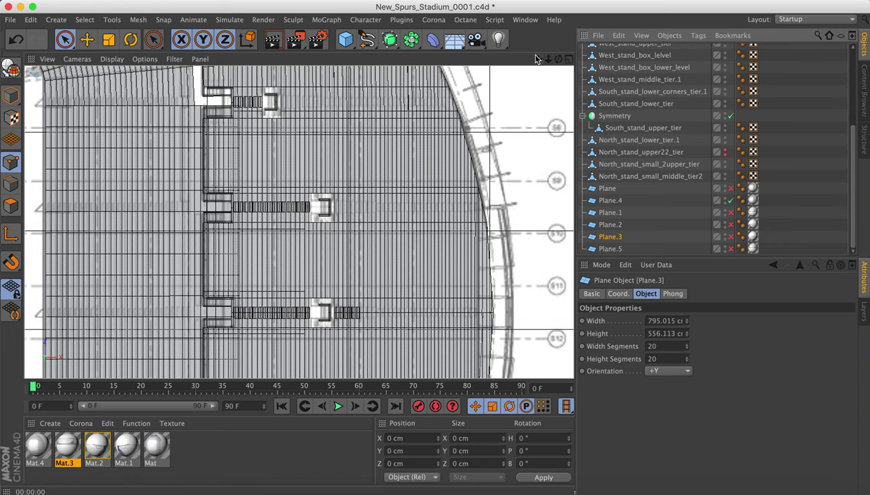
Compare the stairways and entrances of the South stand and the opposite end stand with the Plane.4 drawing in the Top view.
scroll(299, 222, down, 2)
scroll(299, 222, down, 2)
scroll(300, 222, up, 5)
scroll(299, 221, down, 6)
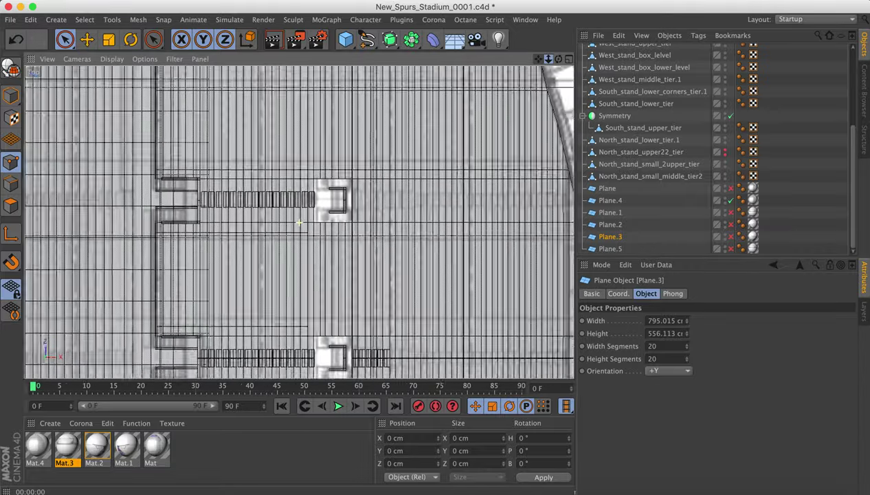
drag(539, 59, 735, 9)
scroll(163, 144, up, 8)
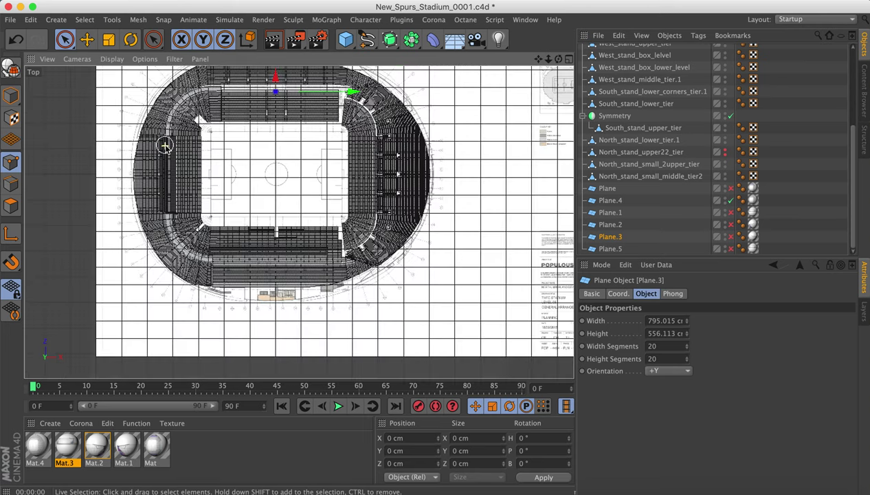
scroll(165, 147, up, 3)
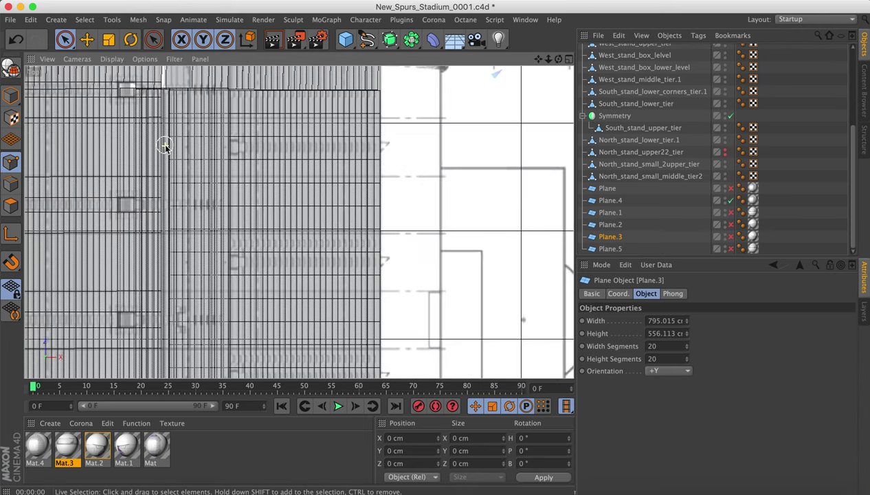
scroll(165, 147, down, 3)
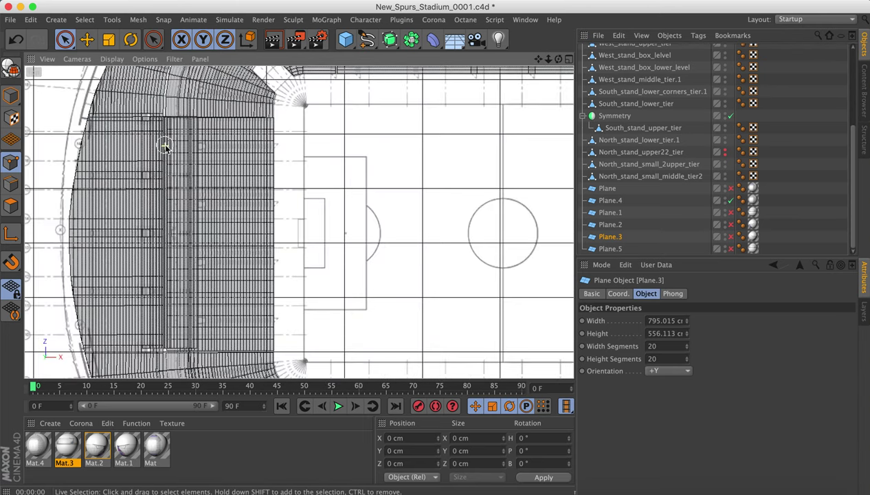
scroll(164, 147, down, 5)
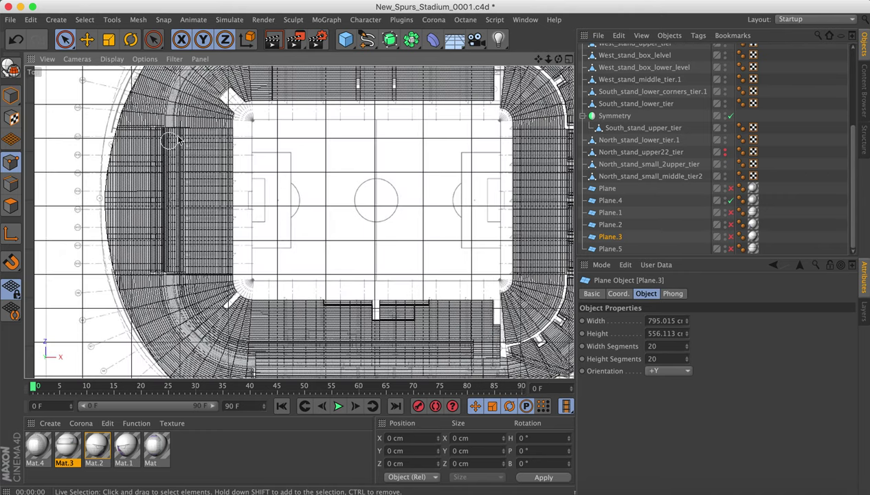
Examine the long stand beside the pitch and the overall bowl outline against the Plane.4 drawing.
drag(538, 59, 543, 120)
drag(541, 60, 520, 81)
scroll(375, 192, up, 8)
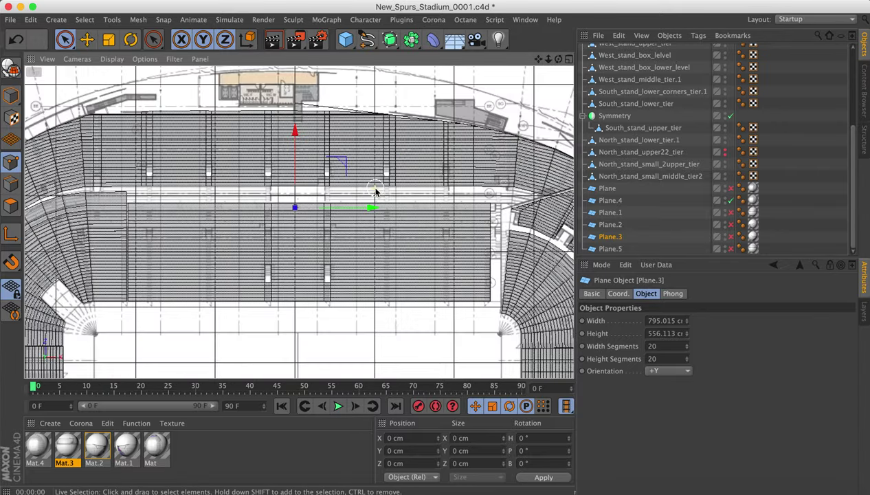
scroll(375, 192, down, 7)
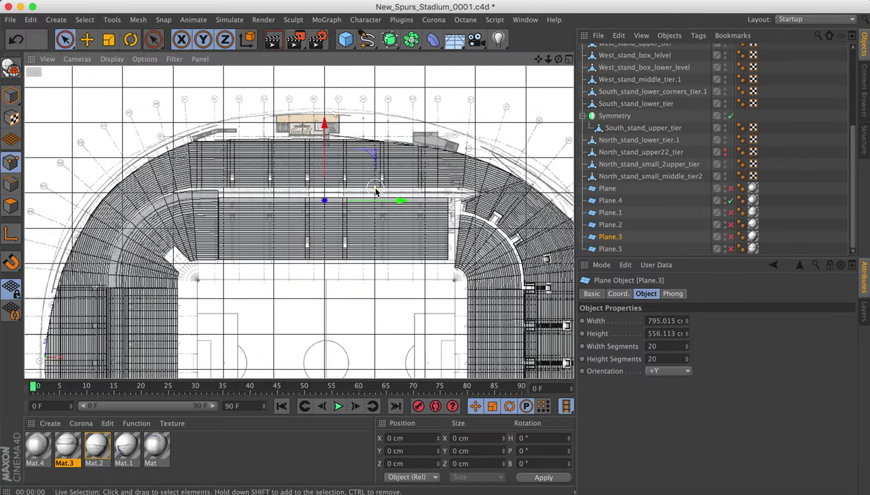
drag(538, 59, 491, 0)
drag(548, 59, 581, 0)
drag(540, 60, 540, 79)
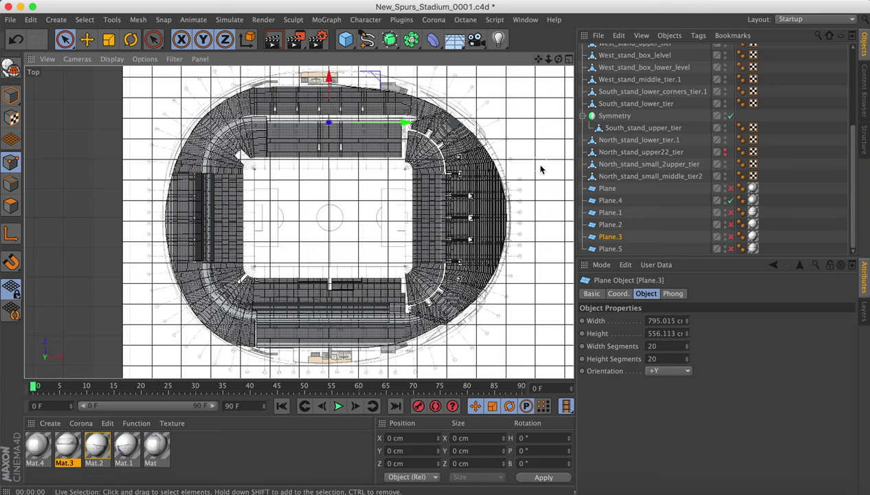
Disable the Plane.4 reference drawing and show the whole stadium bowl in the Perspective view.
click(732, 202)
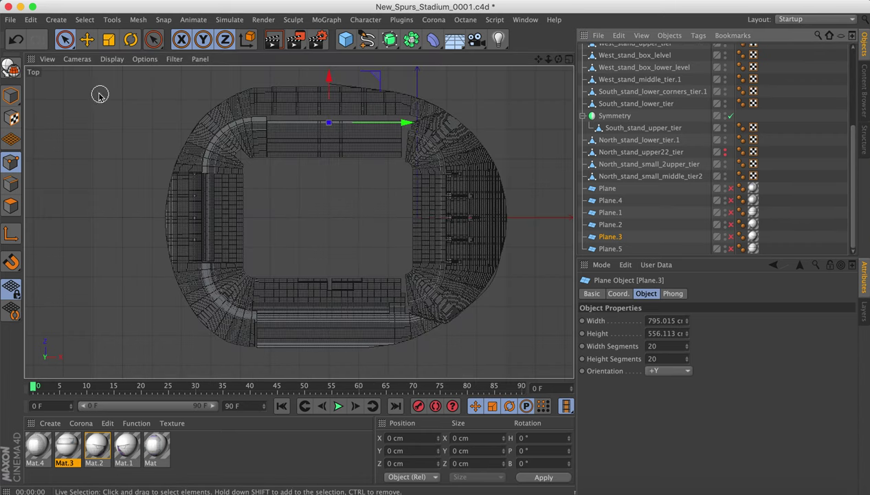
click(80, 60)
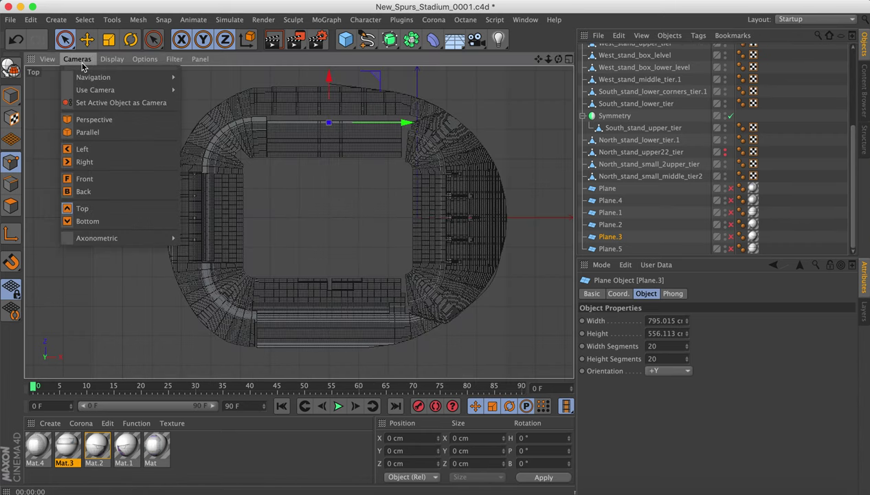
click(95, 121)
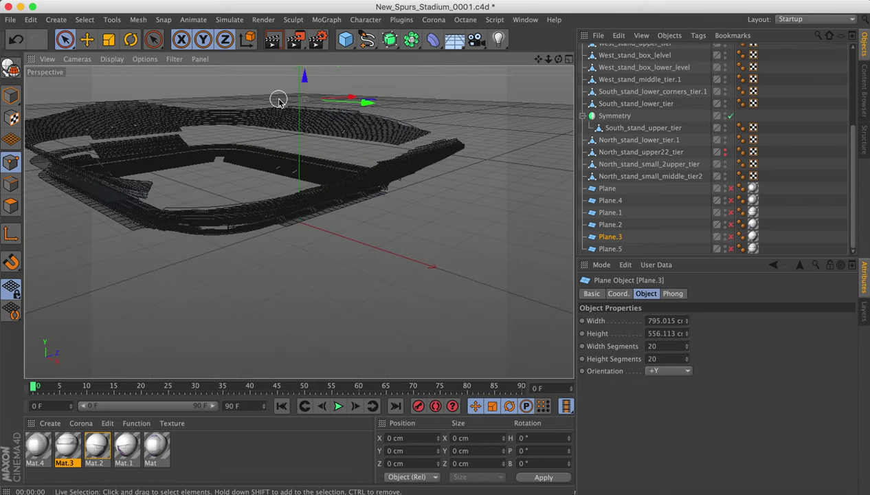
drag(559, 59, 611, 99)
drag(537, 60, 687, 1)
drag(547, 61, 519, 25)
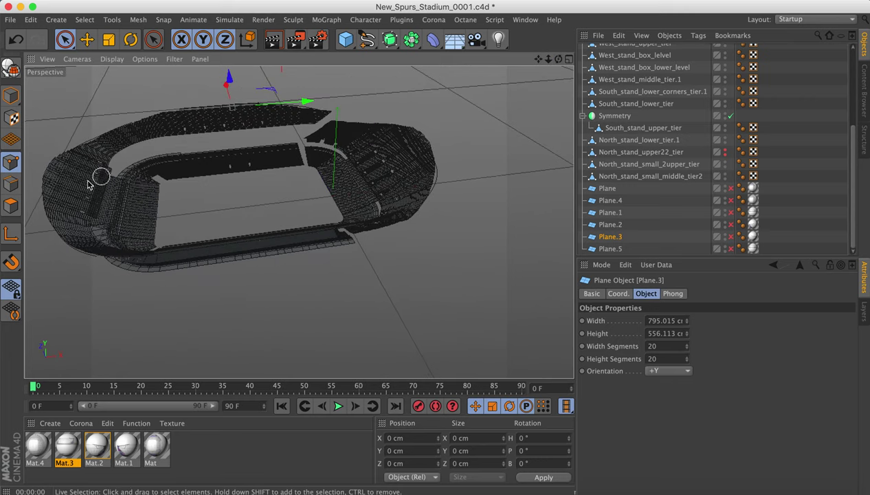
Inspect the South stand's upper tier and its entrances up close in relation to the rest of the bowl.
scroll(421, 195, up, 5)
scroll(421, 194, up, 3)
scroll(421, 194, up, 3)
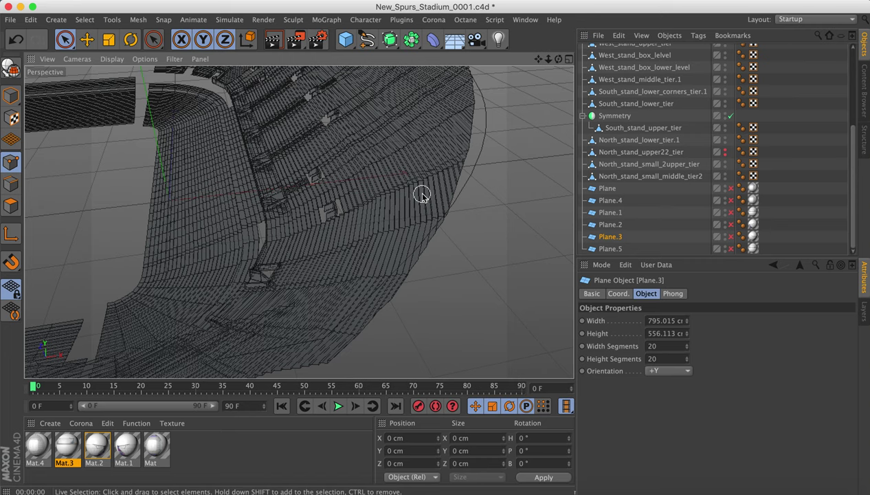
scroll(421, 194, down, 2)
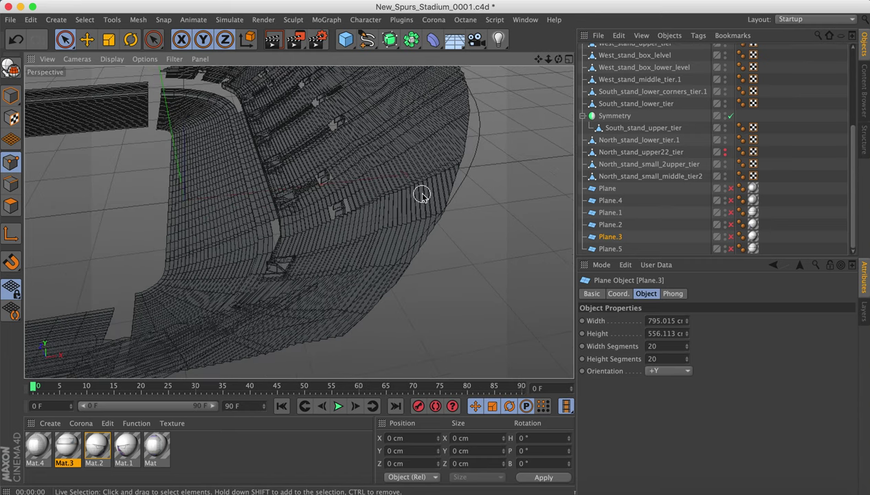
scroll(421, 194, down, 6)
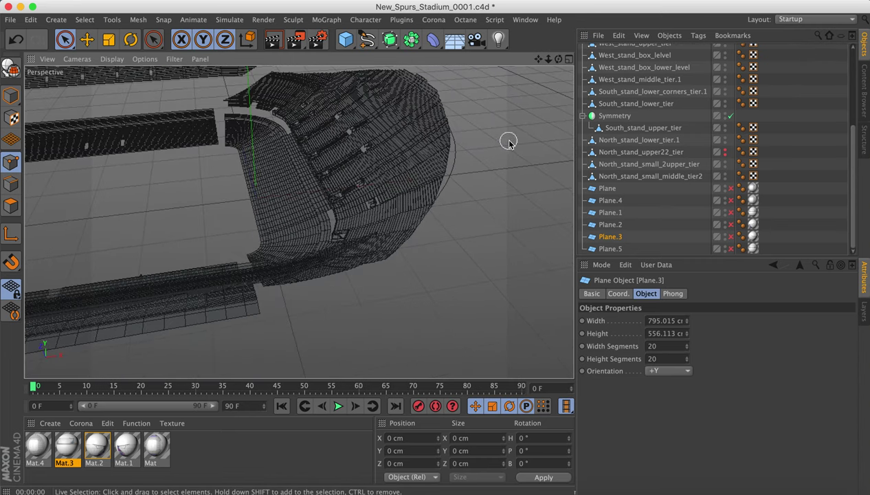
drag(538, 60, 630, 60)
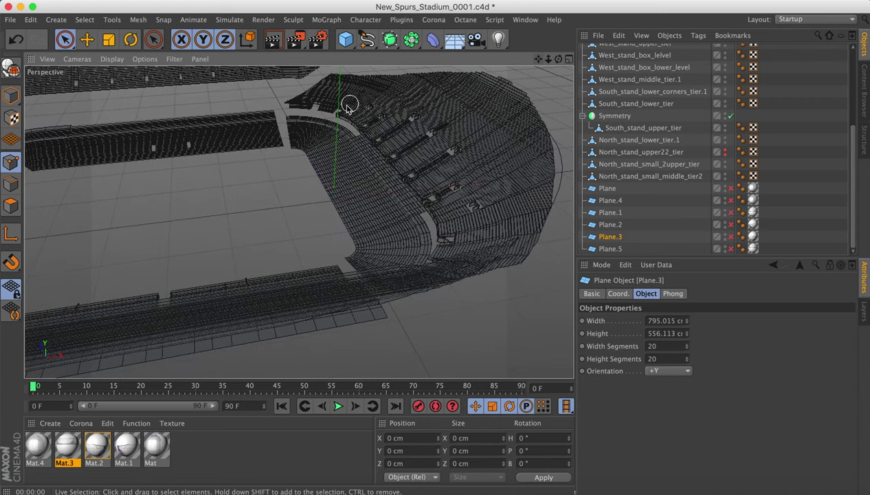
drag(548, 60, 607, 102)
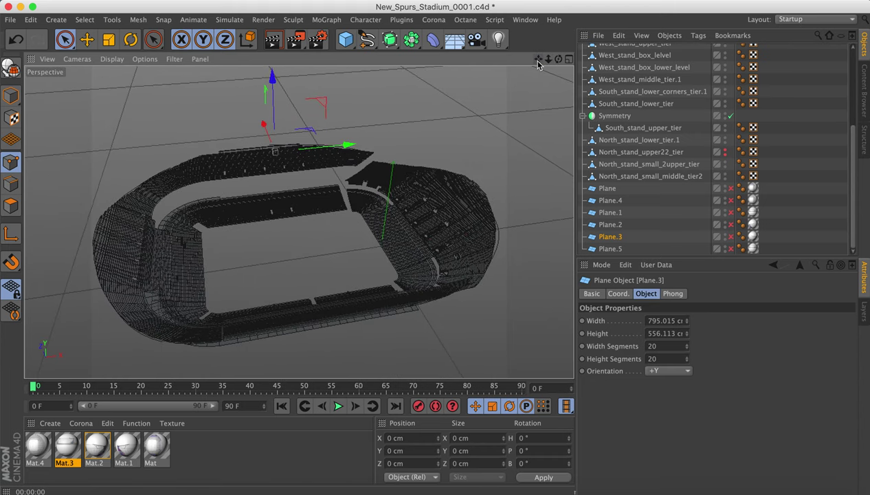
Close New_Spurs_Stadium_0001.c4d without saving and open New_Spurs_Stadium_0002.c4d.
key(super+w)
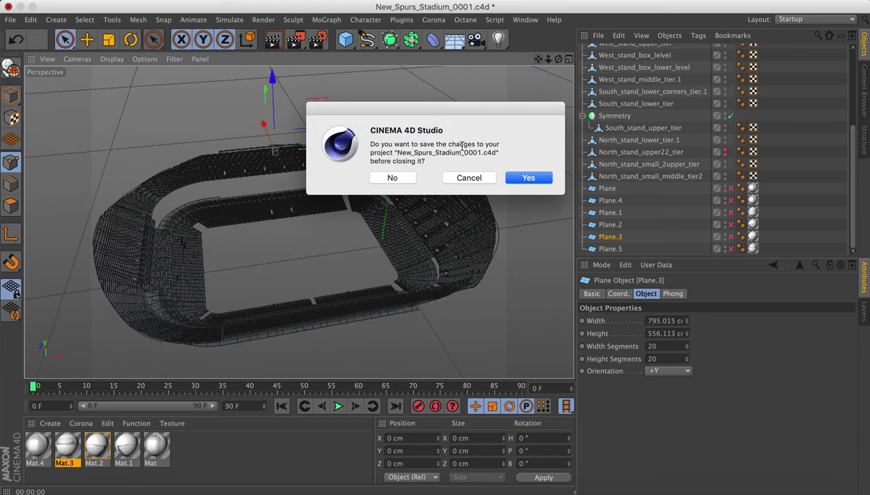
click(394, 178)
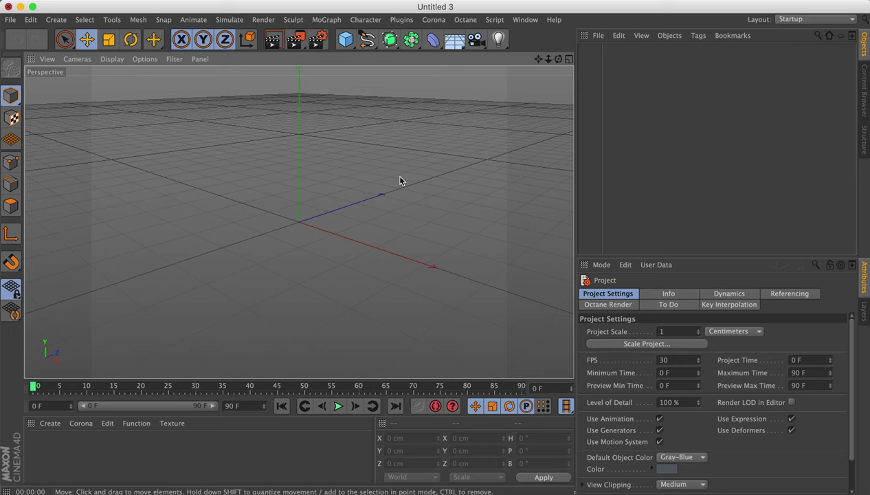
key(super+o)
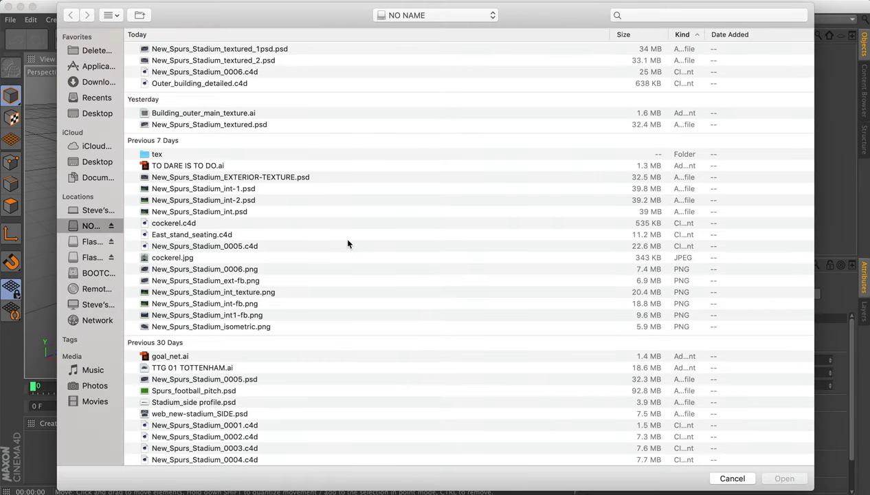
double_click(231, 440)
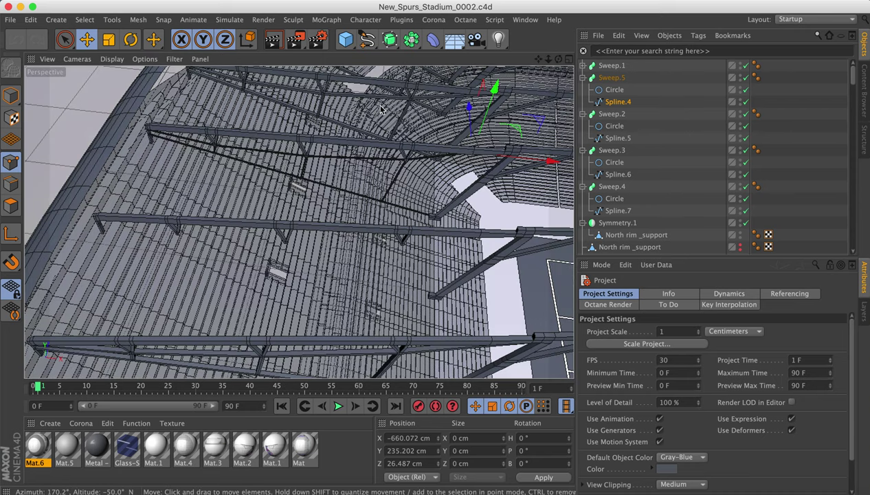
Examine the whole stadium with its pitch and rim, and the seating blocks and entrances of the South stand.
drag(547, 59, 366, 36)
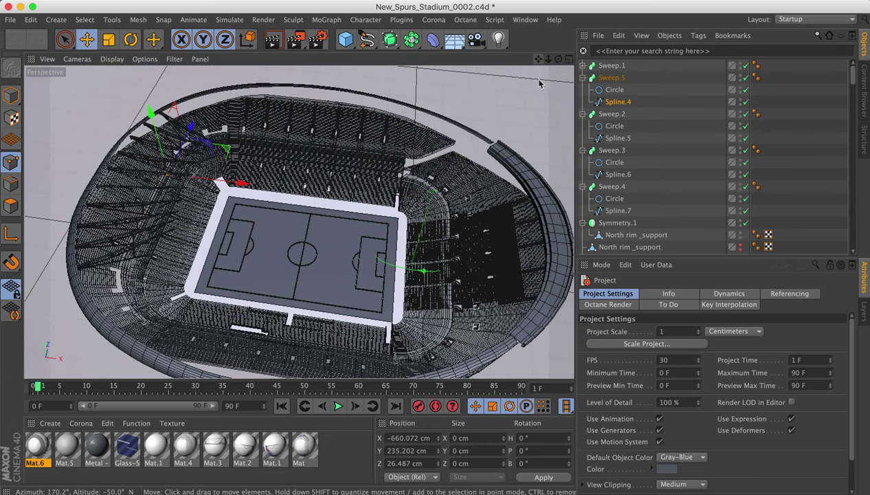
scroll(484, 270, down, 2)
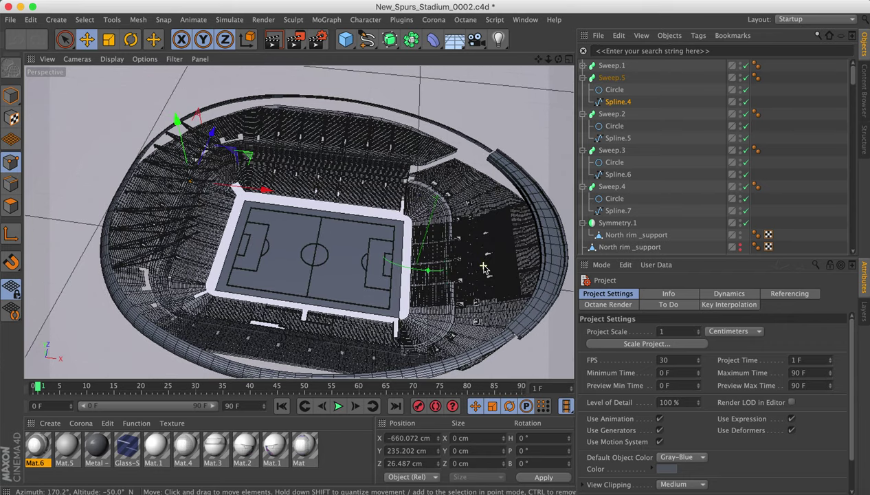
scroll(487, 266, up, 10)
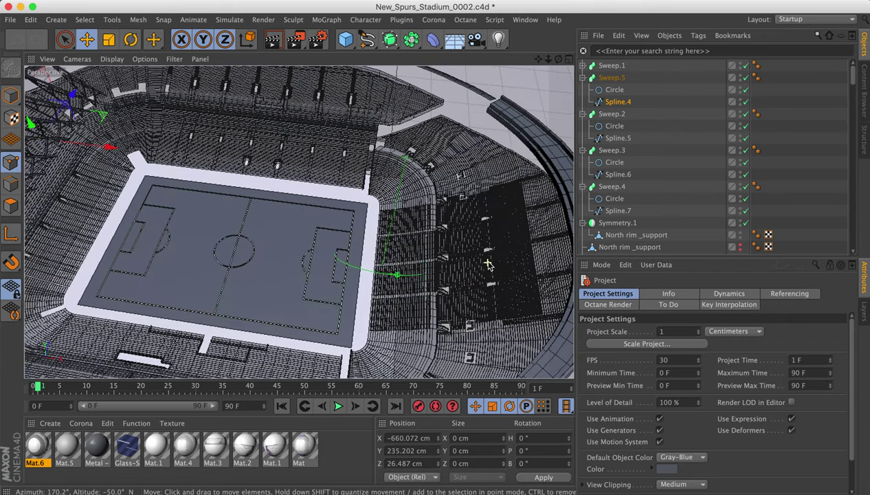
scroll(487, 264, up, 5)
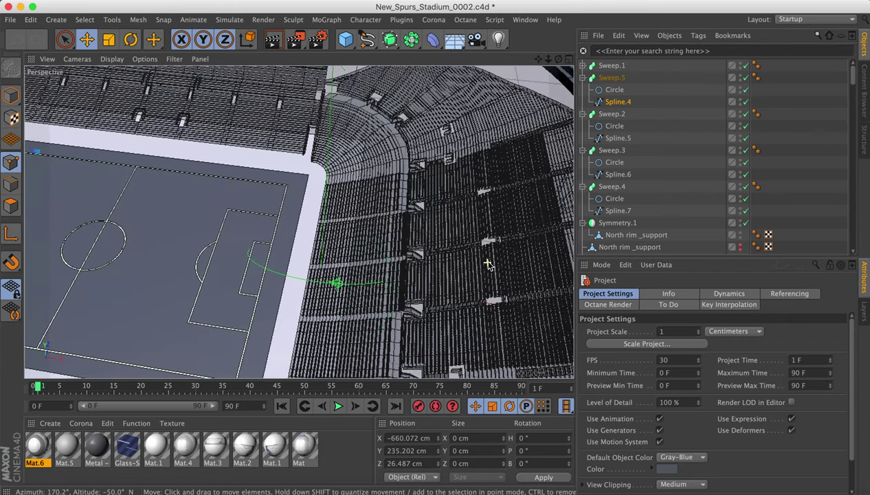
scroll(487, 265, up, 5)
scroll(488, 266, up, 5)
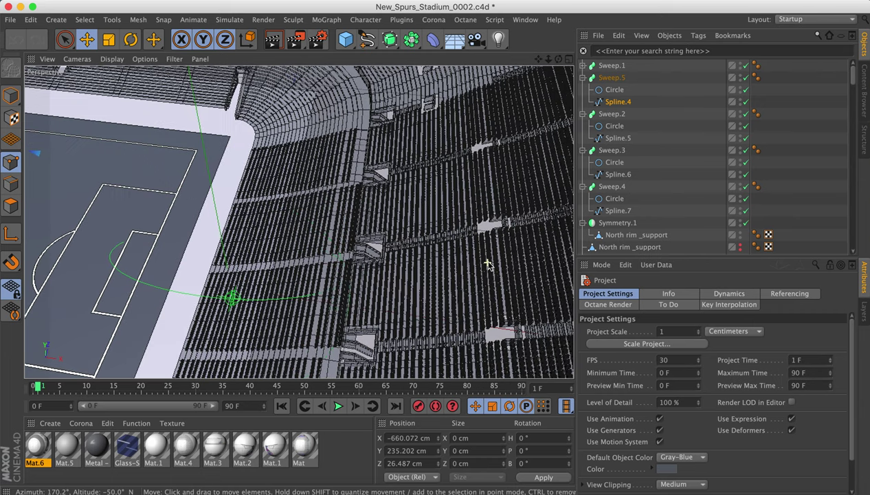
scroll(488, 266, up, 3)
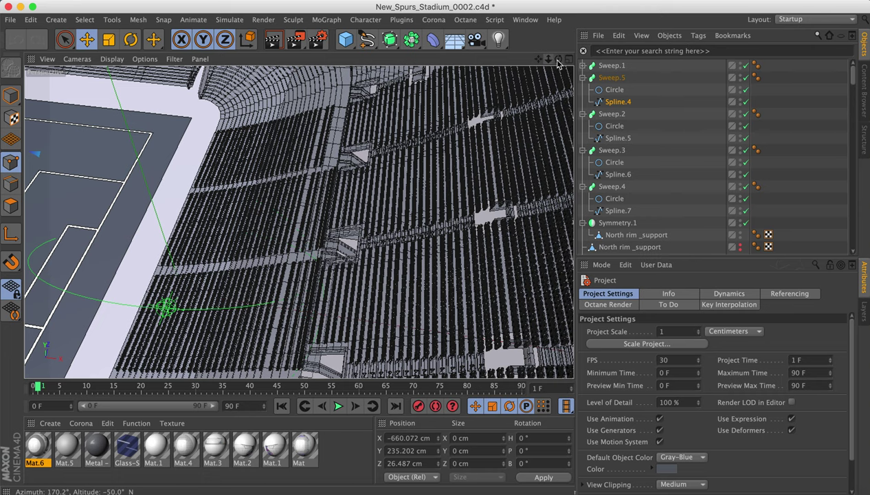
Inspect the individual seats and aisle steps in the South stand's lower tier from the front.
drag(558, 60, 491, 77)
drag(299, 222, 347, 242)
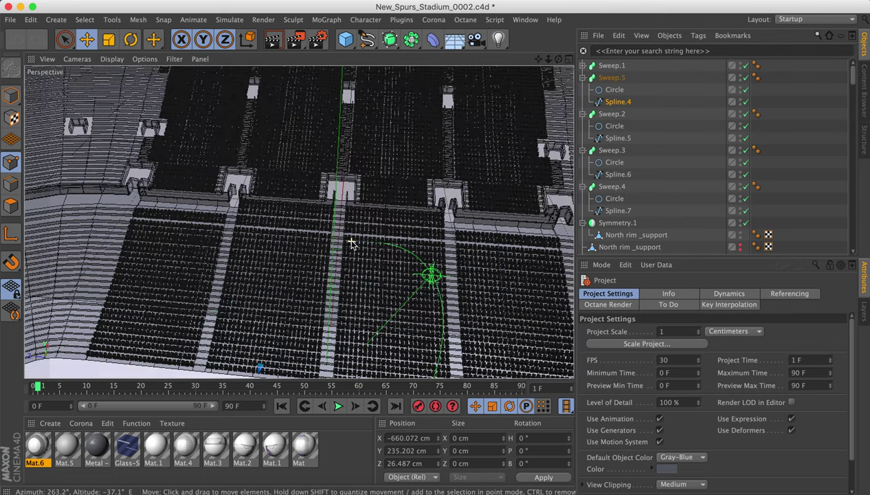
scroll(351, 244, up, 5)
scroll(351, 244, up, 5)
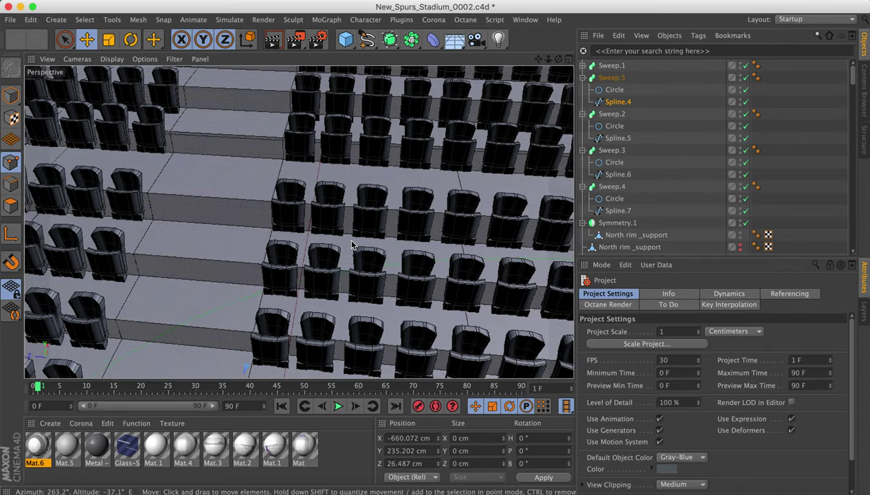
scroll(351, 244, down, 10)
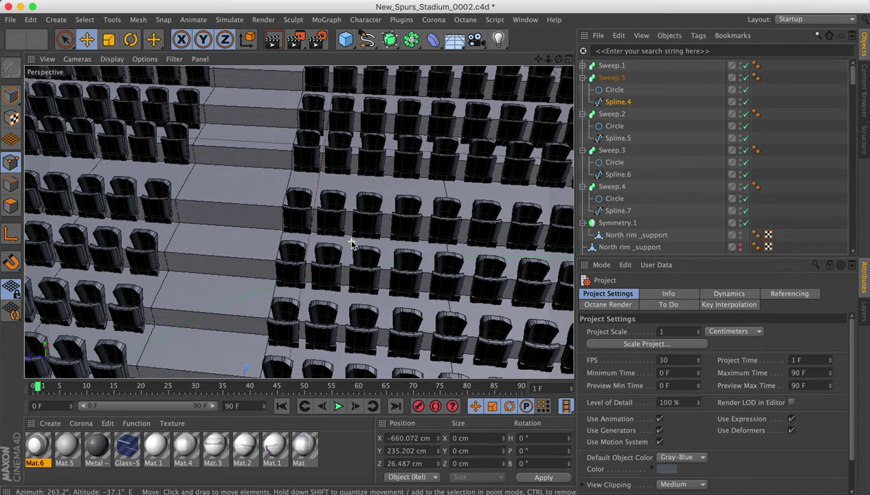
scroll(351, 244, down, 3)
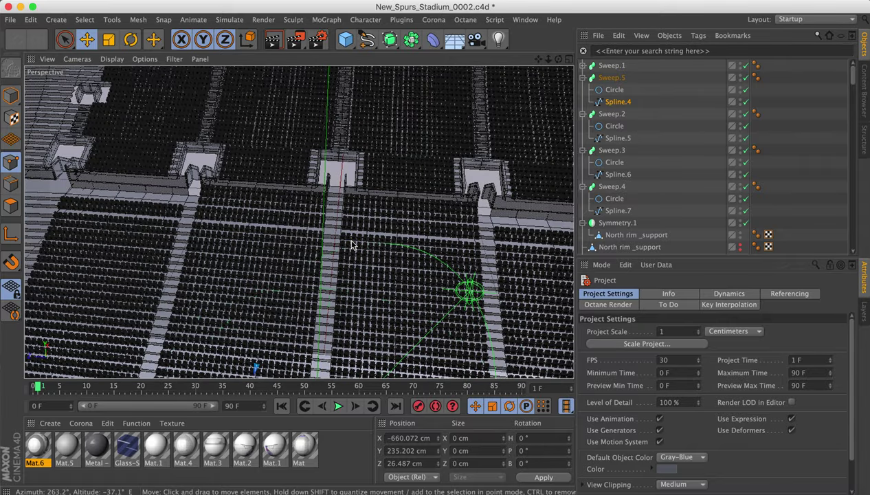
scroll(351, 244, down, 6)
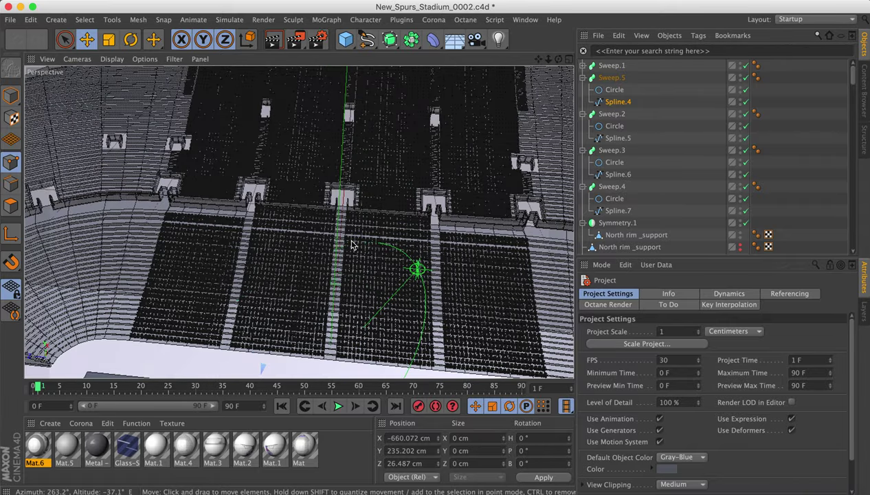
Render a preview of the South stand's seating in the Perspective view.
scroll(351, 243, down, 3)
scroll(351, 243, up, 5)
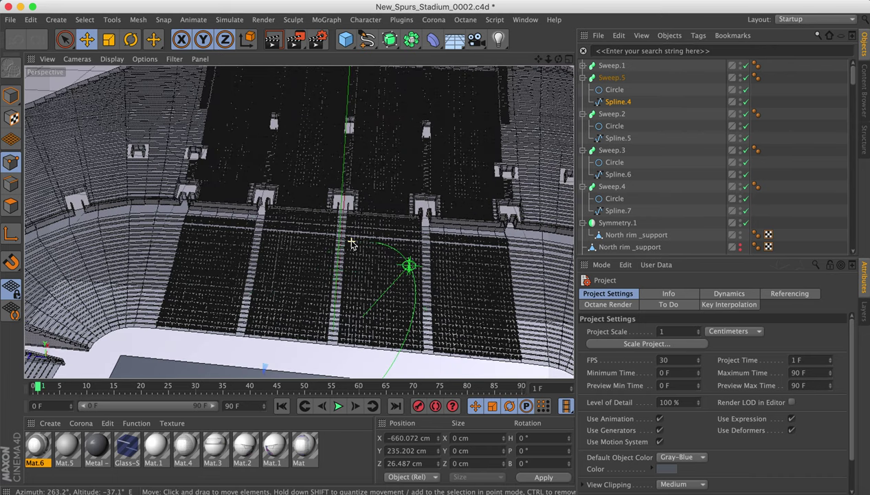
key(ctrl+r)
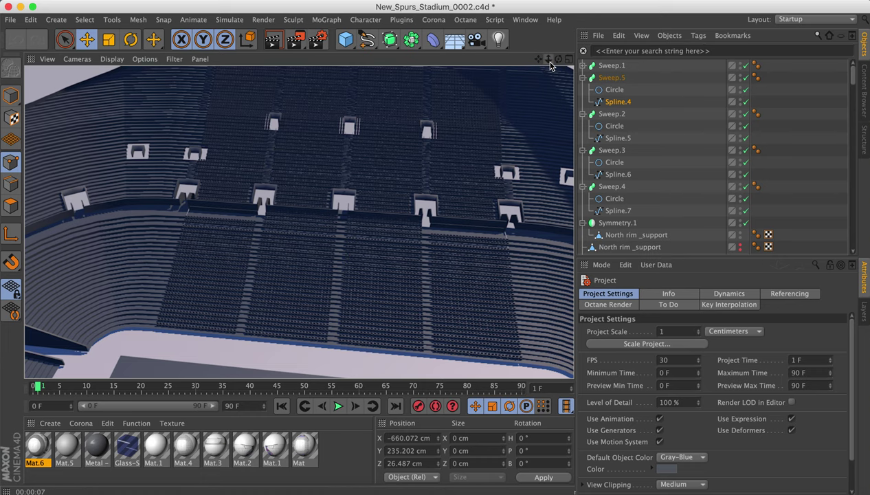
drag(548, 59, 527, 108)
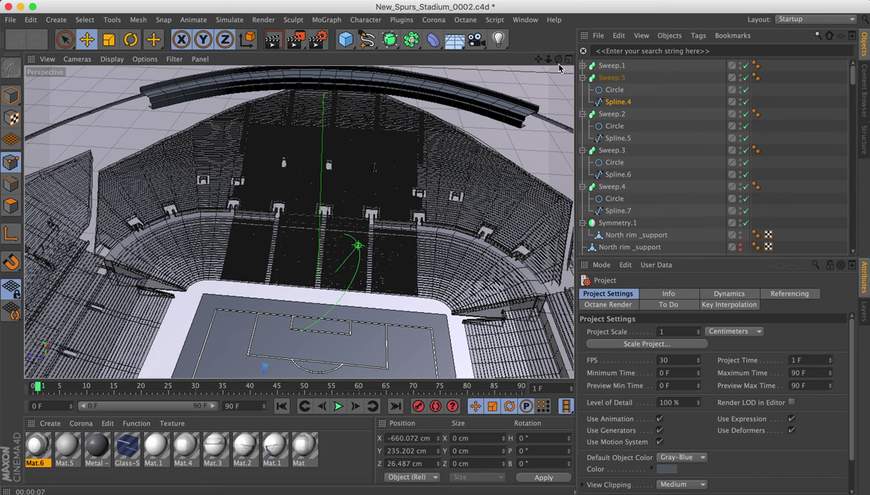
Examine the pitch and the surrounding stands from above on both long sides of the stadium.
mouse_move(548, 59)
mouse_down()
mouse_move(516, 65)
mouse_move(540, 62)
mouse_move(532, 58)
mouse_up()
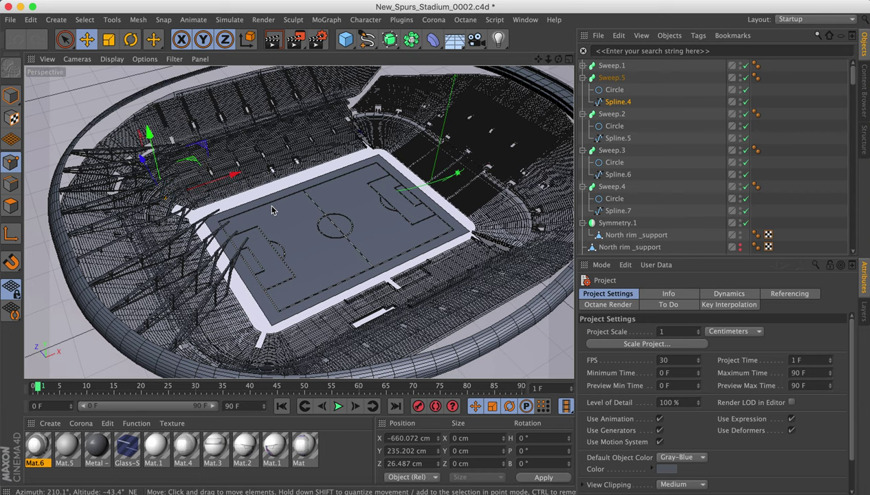
scroll(272, 209, up, 2)
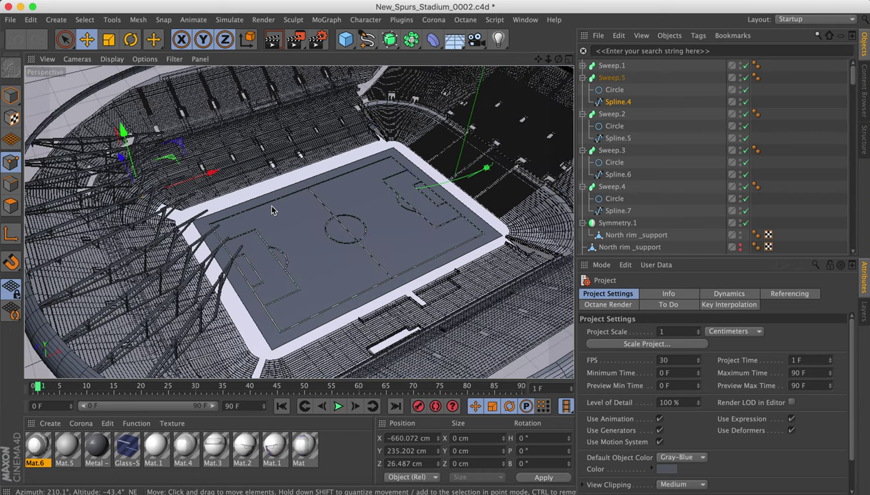
scroll(272, 210, up, 3)
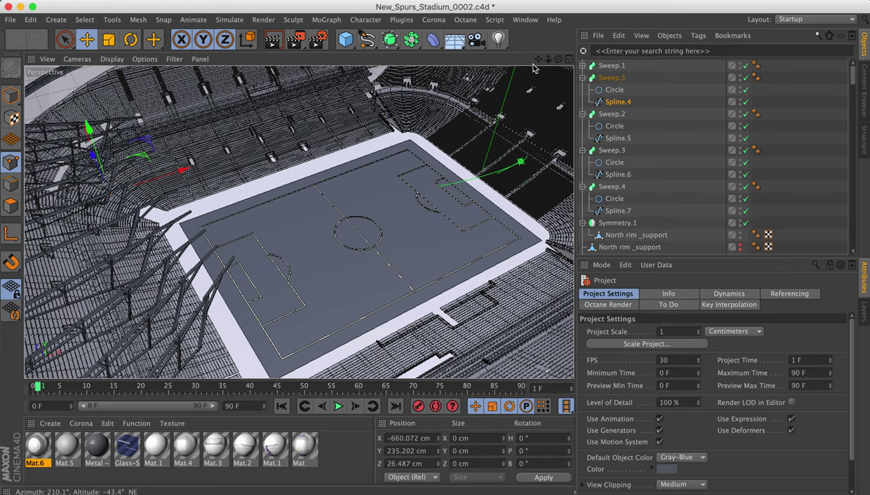
mouse_move(558, 59)
mouse_down()
mouse_move(443, 67)
mouse_move(560, 60)
mouse_up()
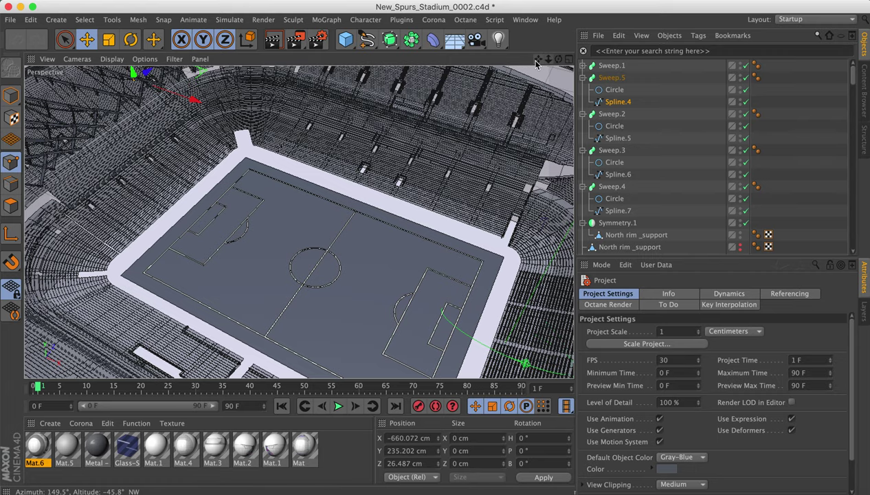
drag(538, 59, 541, 59)
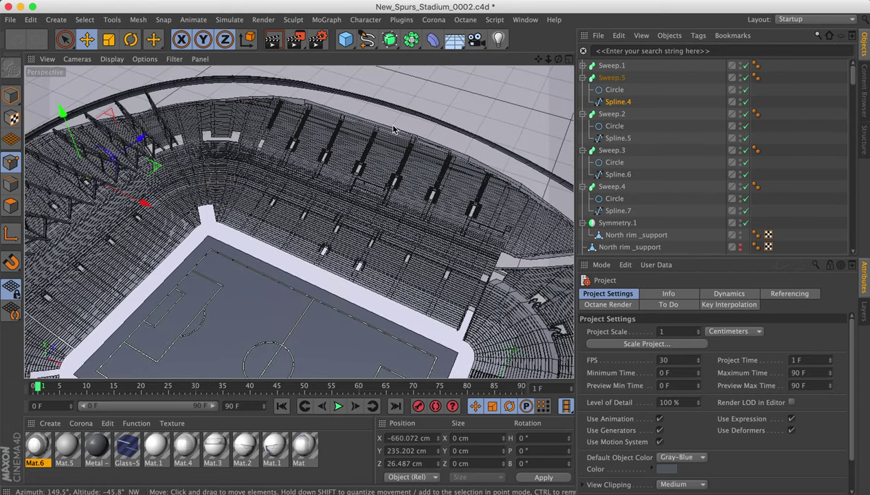
Inspect the aisle steps and seating rows in the upper tier of the stand along the pitch's long side.
scroll(393, 130, up, 1)
scroll(391, 130, up, 8)
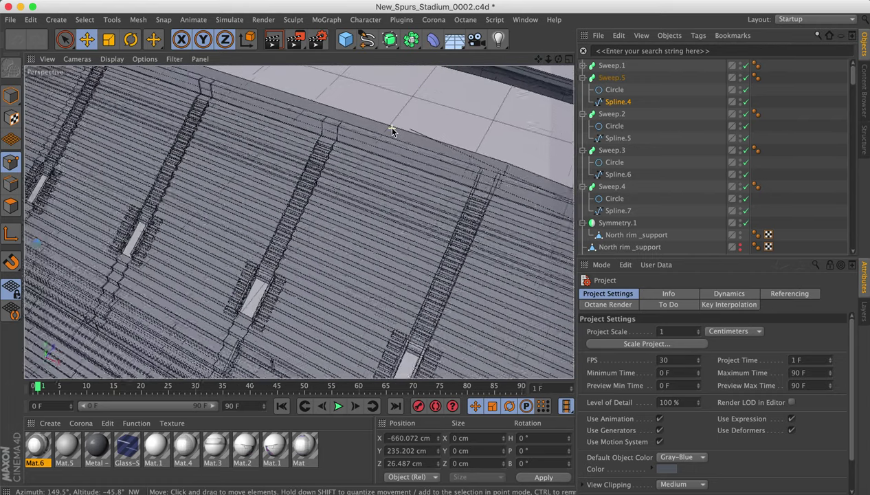
scroll(392, 130, up, 6)
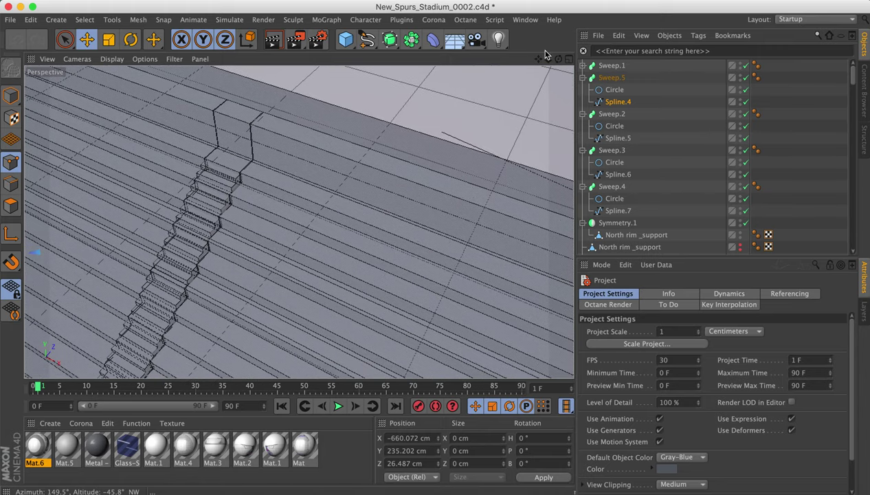
drag(538, 62, 538, 63)
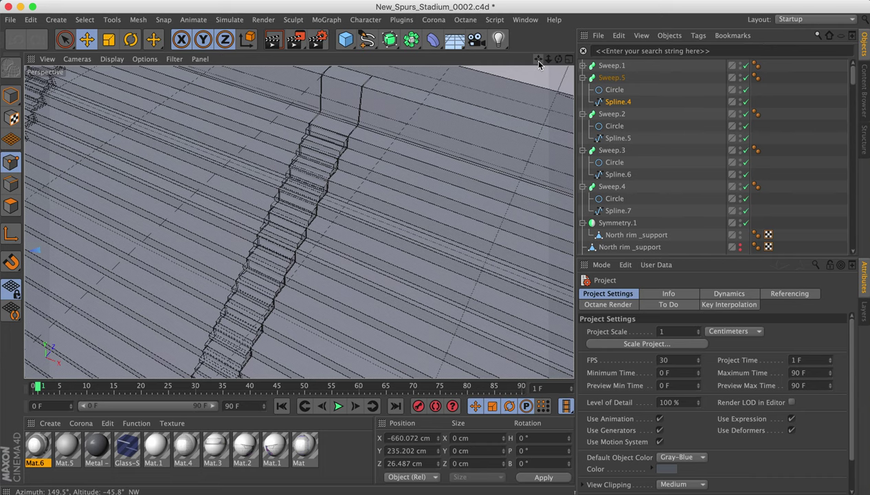
drag(539, 61, 539, 61)
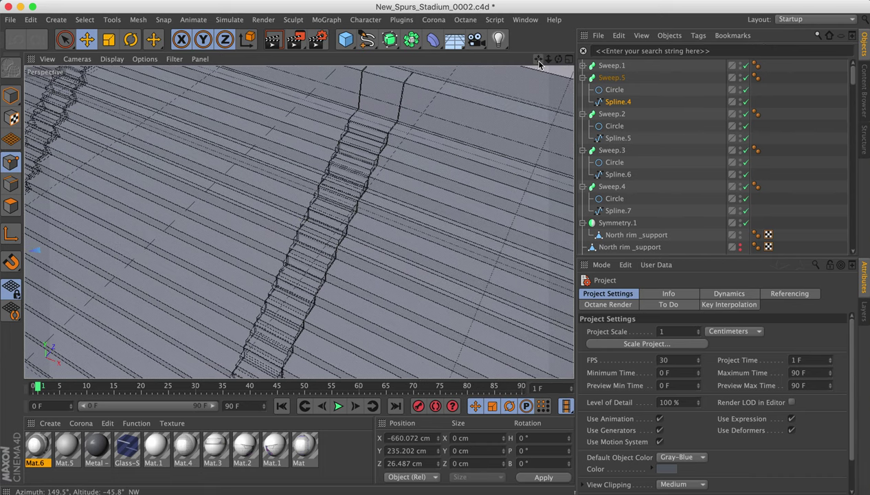
Examine the whole stadium with its outer rim and the branching support columns outside the South stand.
drag(547, 60, 540, 61)
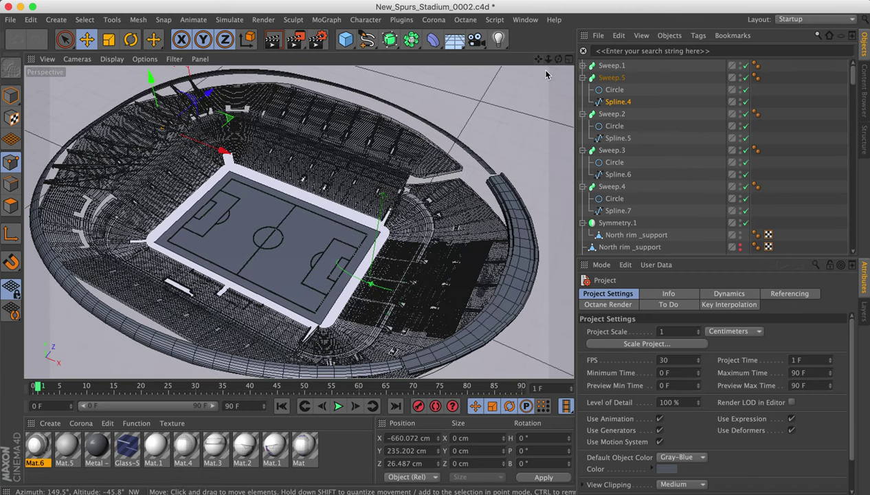
drag(558, 59, 539, 63)
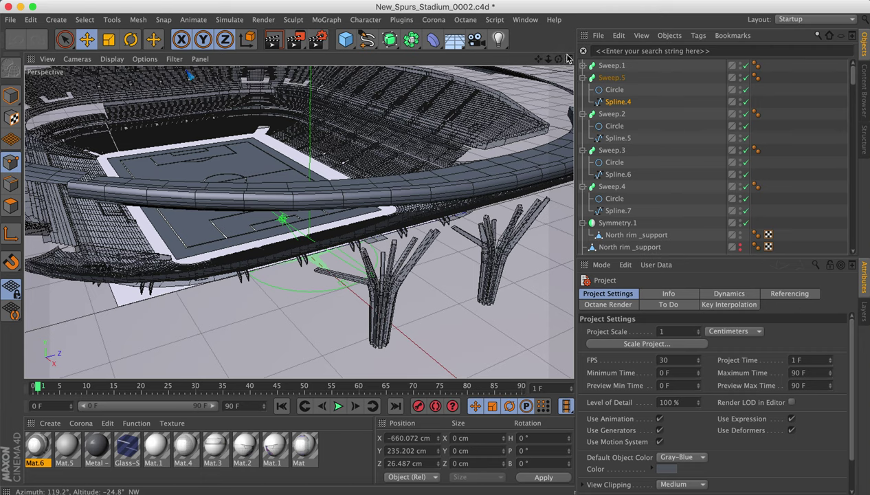
mouse_move(548, 59)
mouse_down()
mouse_move(564, 67)
mouse_move(537, 60)
mouse_move(595, 73)
mouse_move(540, 61)
mouse_up()
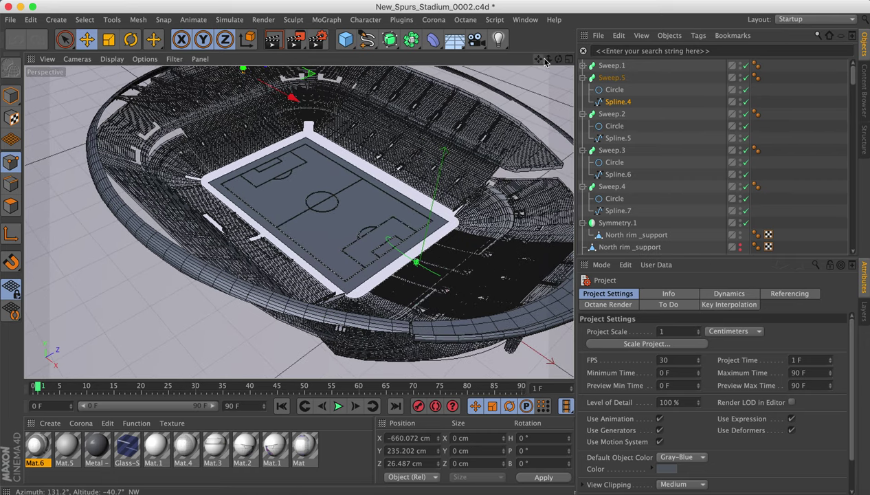
Show the Perspective view in full-screen mode and render a preview of the whole stadium.
click(524, 20)
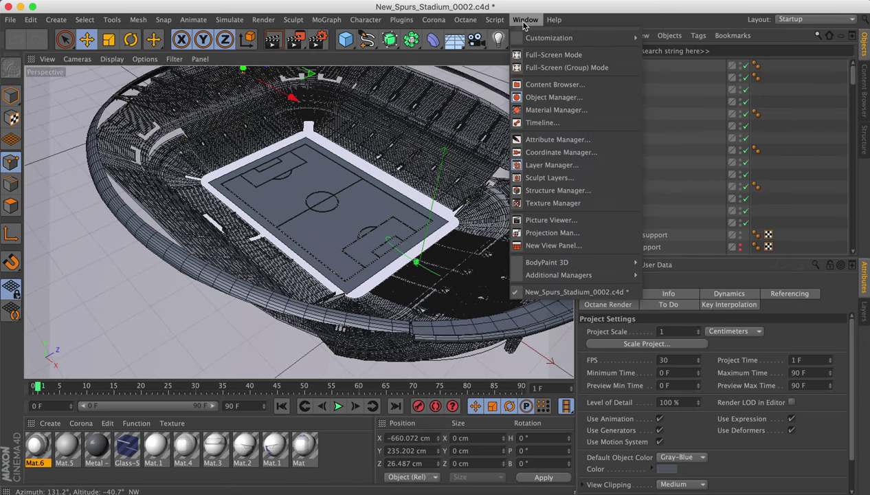
click(530, 55)
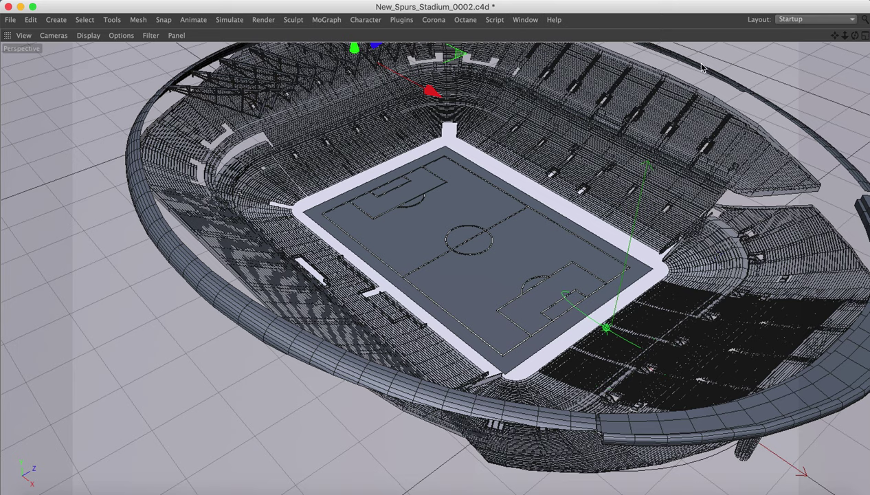
drag(844, 35, 768, 73)
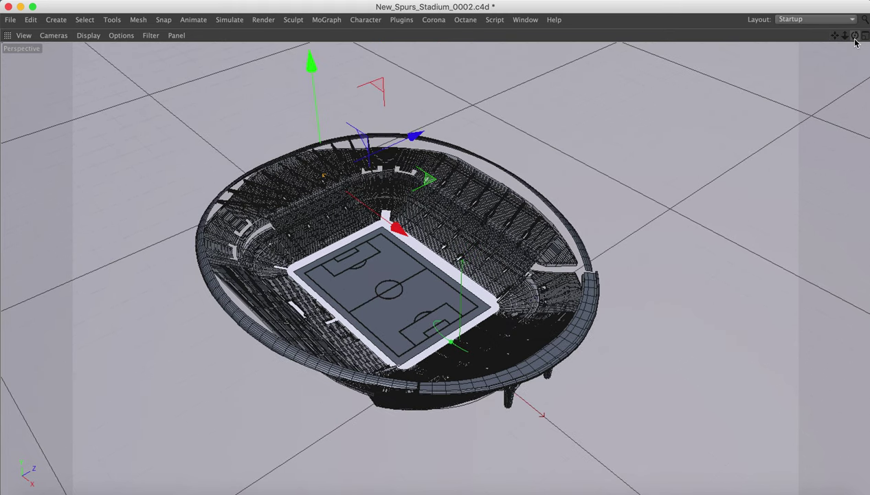
drag(845, 37, 855, 41)
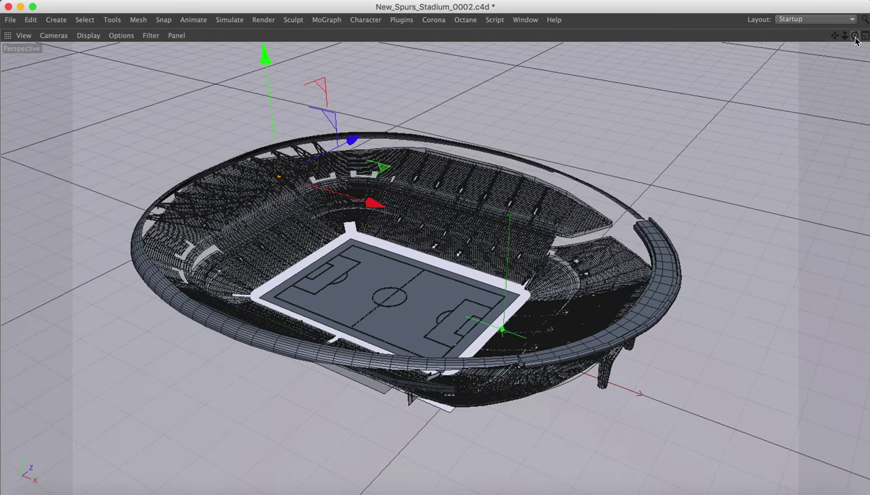
key(super+r)
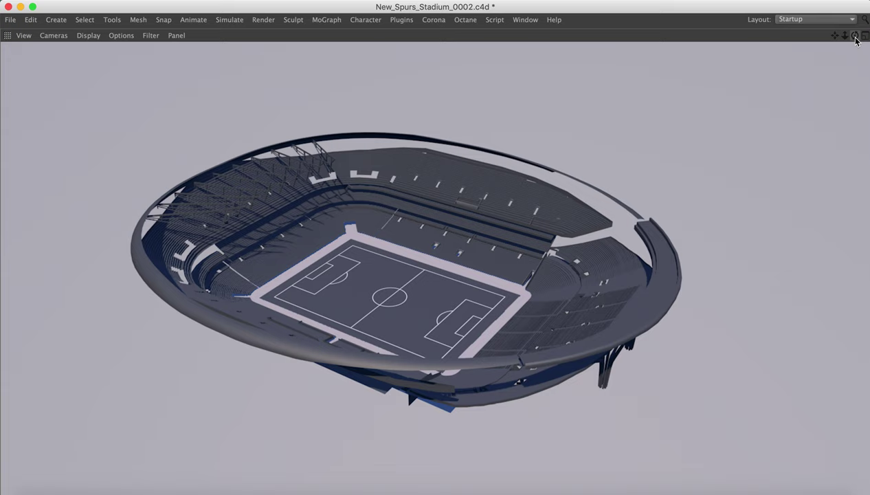
View the whole stadium from a slightly rotated angle and leave full-screen mode.
drag(854, 35, 835, 42)
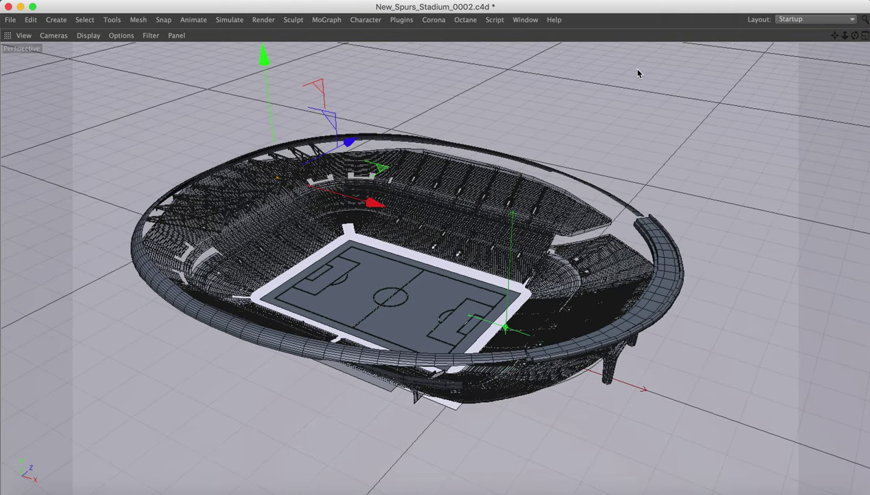
click(854, 36)
drag(854, 36, 855, 39)
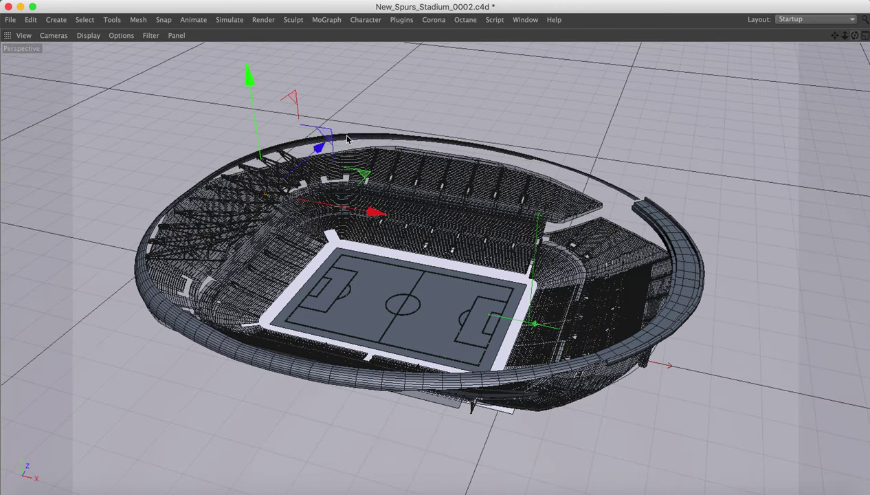
click(54, 35)
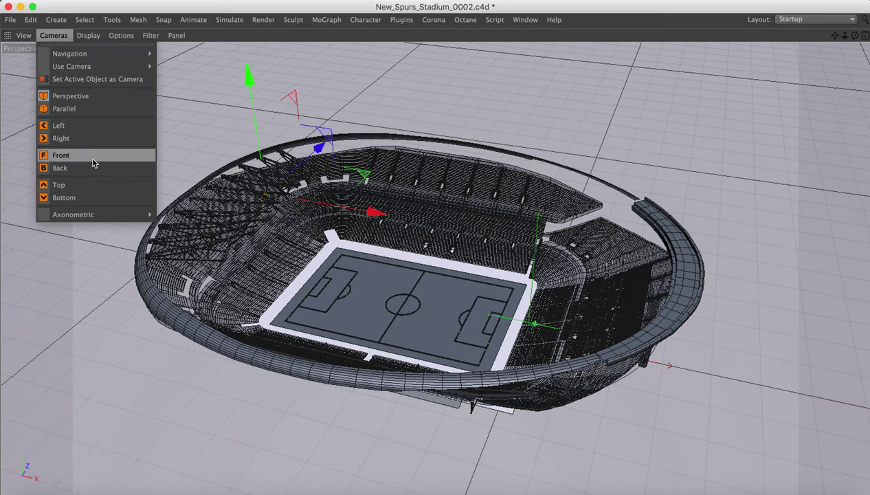
click(88, 35)
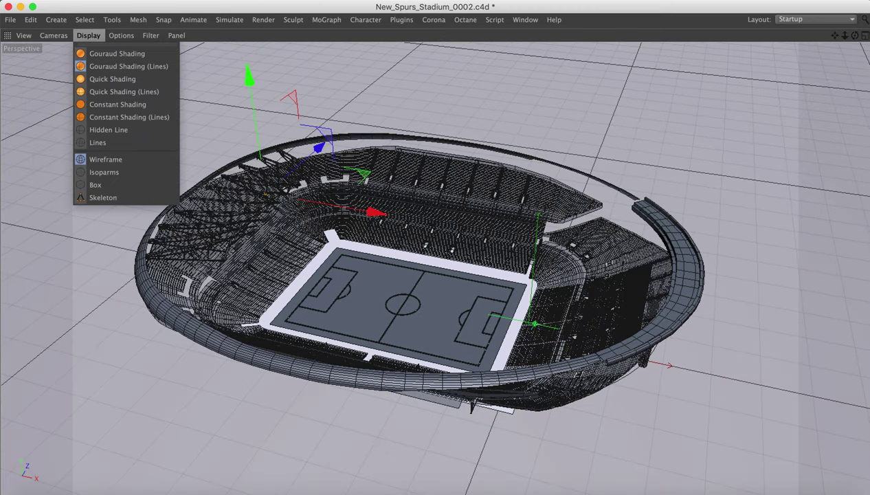
click(528, 20)
click(540, 62)
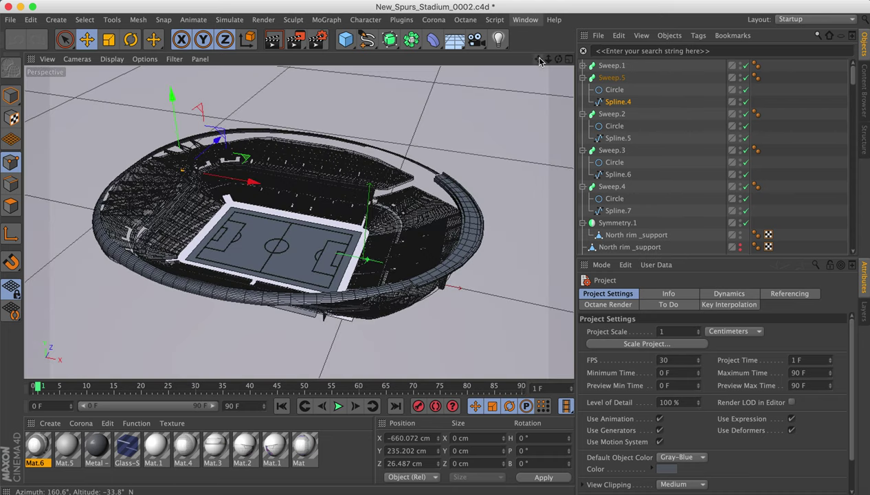
Enable the Plane object carrying the floor plan drawing and switch the viewport to the Top view.
scroll(606, 205, down, 10)
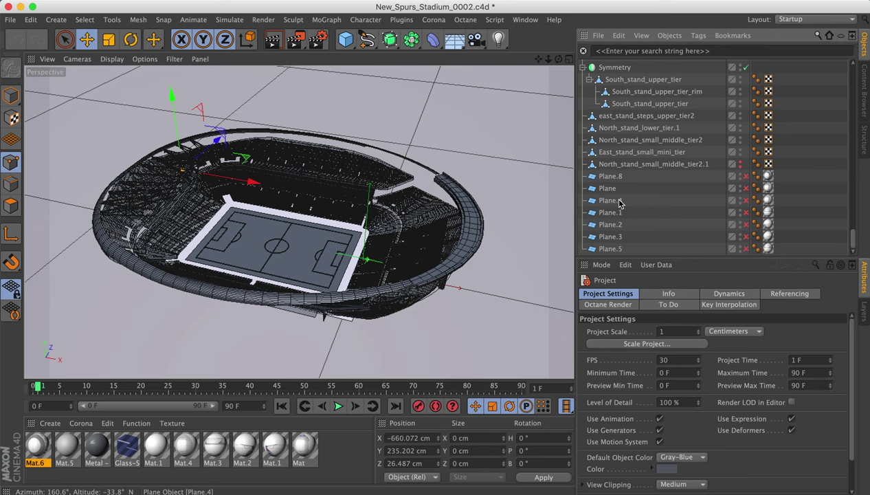
click(616, 200)
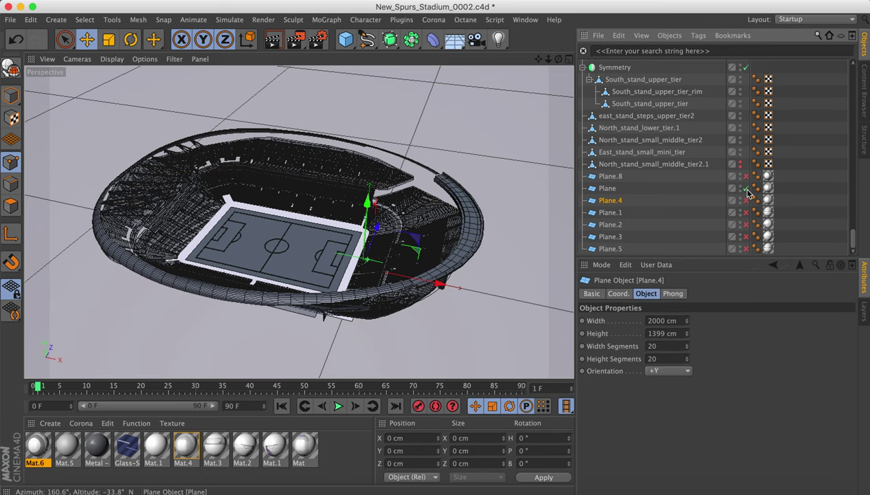
click(745, 188)
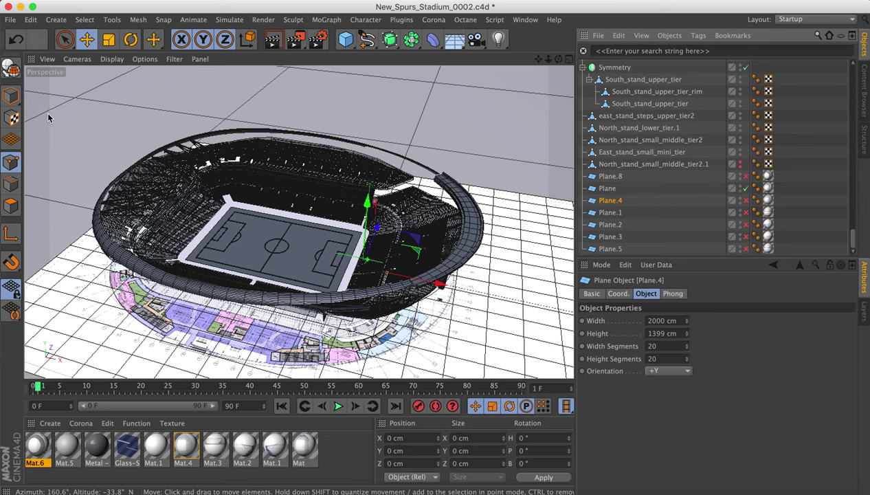
click(70, 58)
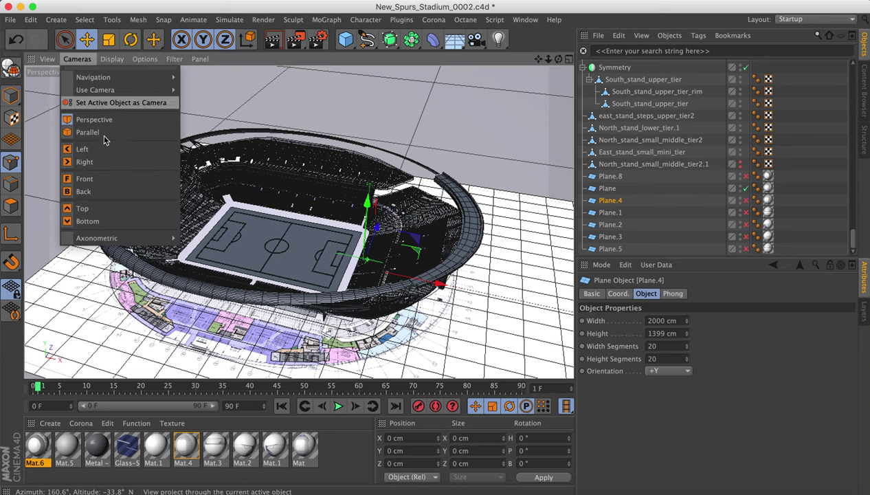
click(104, 220)
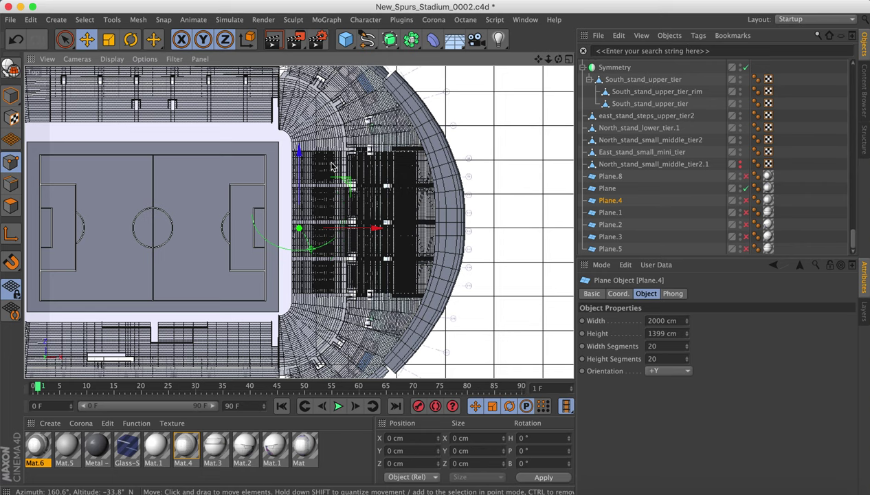
Compare the stadium with the floor plan from above and check the reference objects Plane.1 and Plane.2.
scroll(349, 170, down, 3)
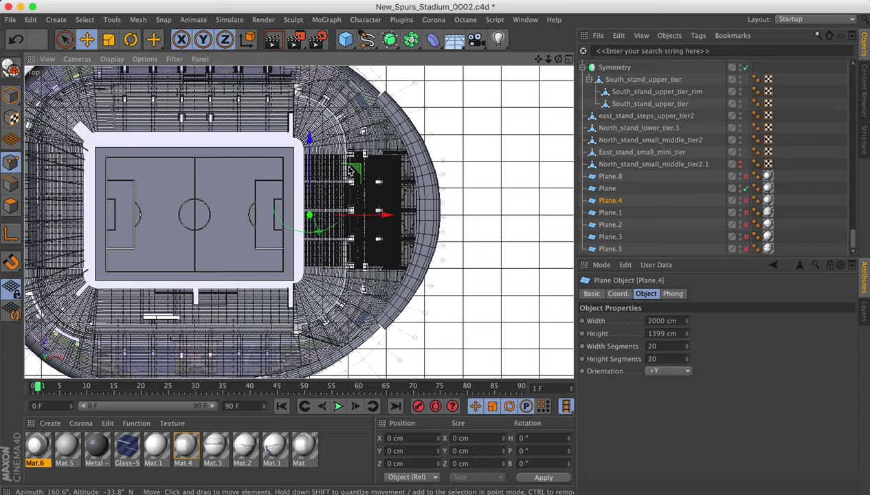
scroll(350, 170, down, 2)
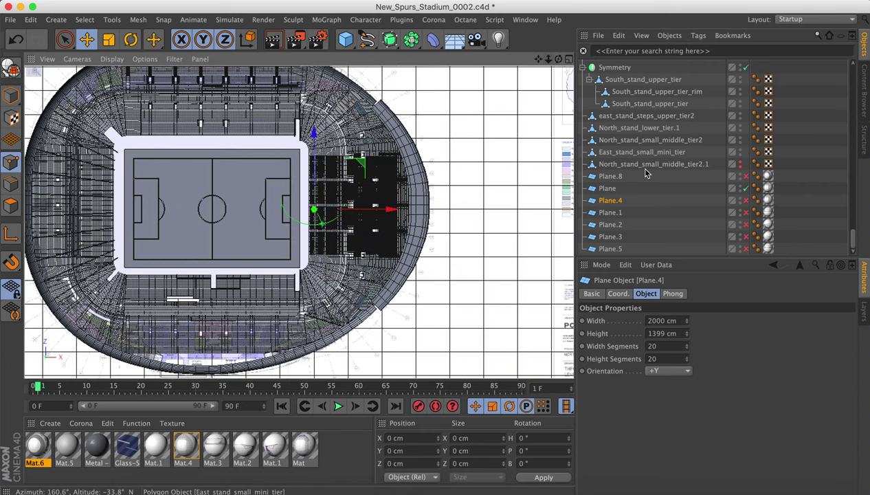
click(609, 213)
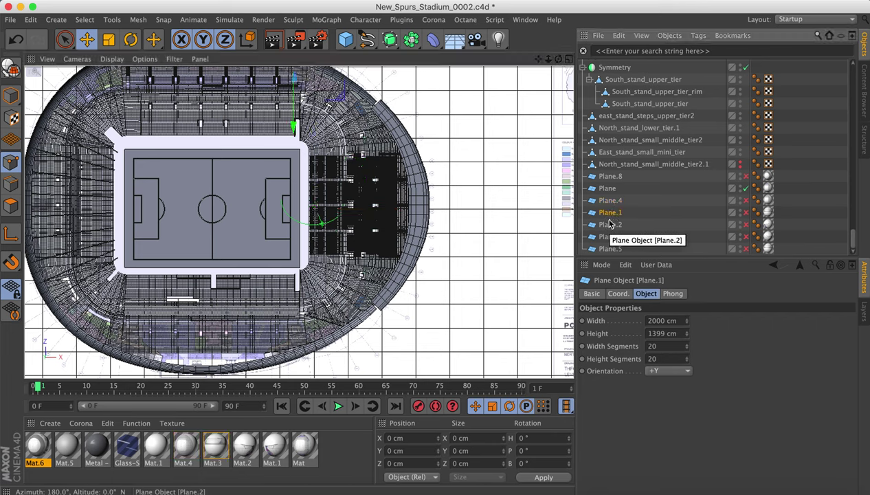
click(614, 228)
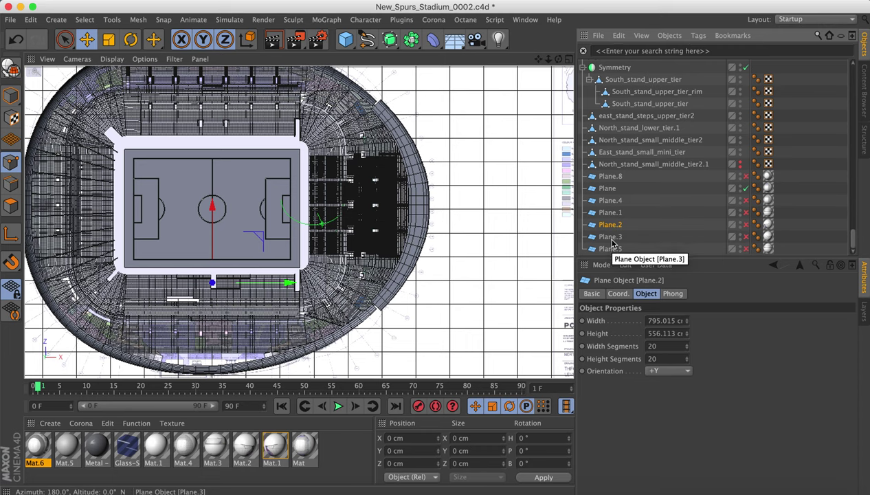
Frame the stadium in the Top view and select the mirrored rim and North supports, Symmetry.1, in Model mode.
drag(540, 60, 598, 59)
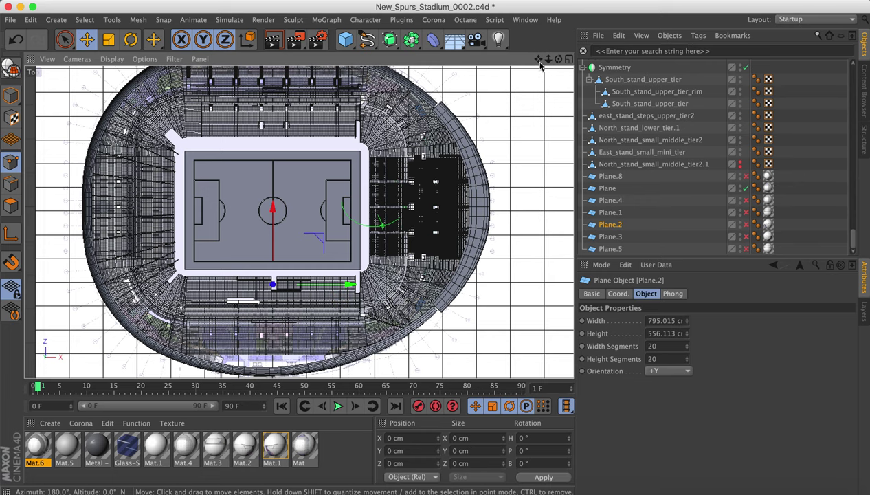
drag(547, 55, 537, 61)
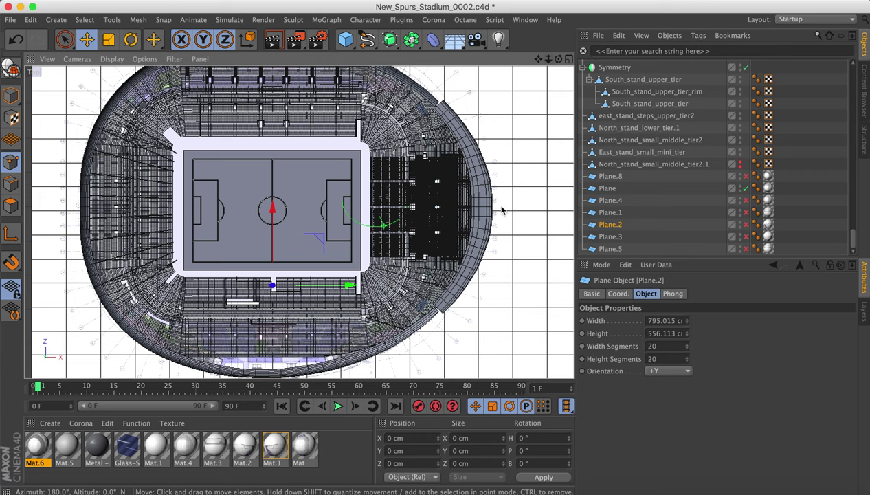
click(10, 95)
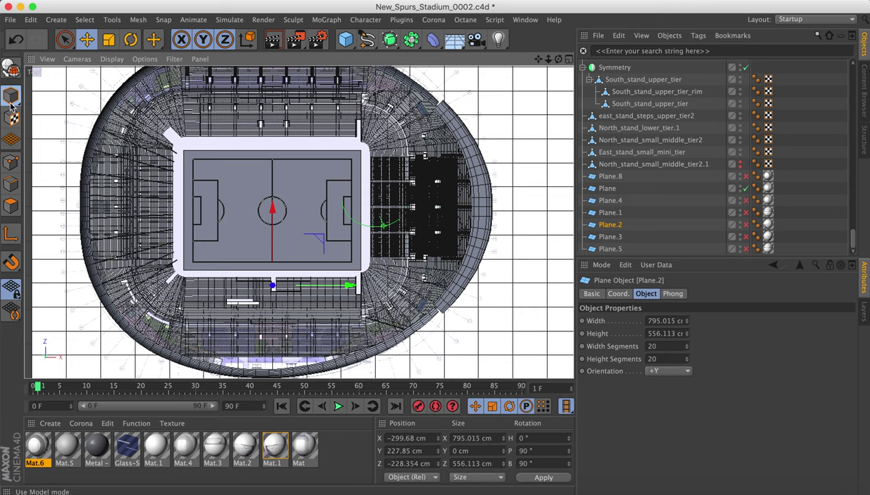
click(86, 185)
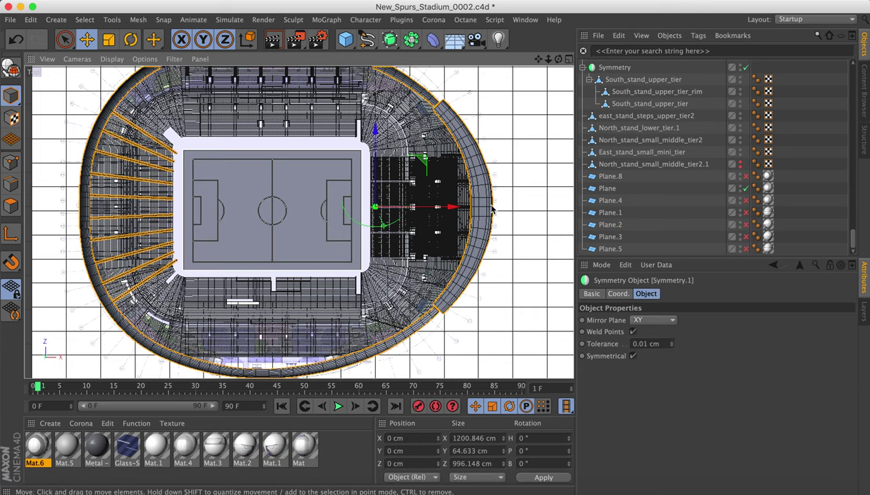
Select the North rim _support object inside Symmetry.1 and frame its half of the rim in the Top view.
scroll(651, 158, up, 15)
scroll(651, 158, down, 15)
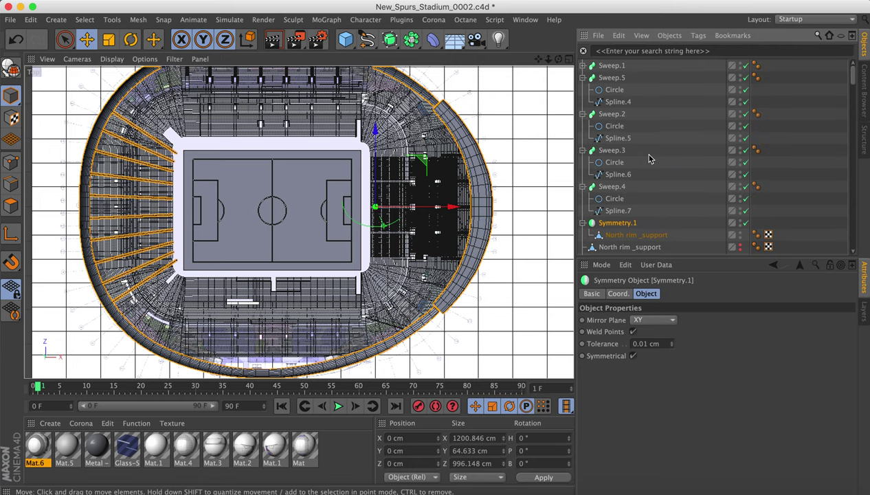
click(635, 235)
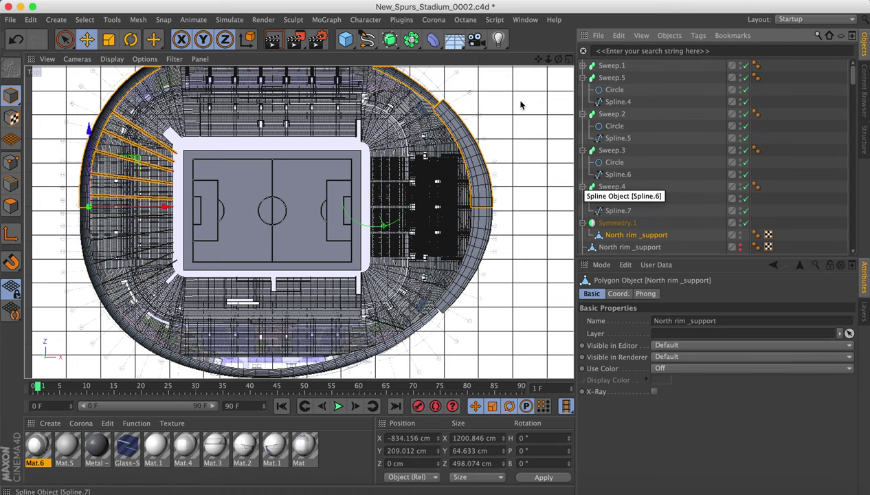
drag(548, 63, 561, 99)
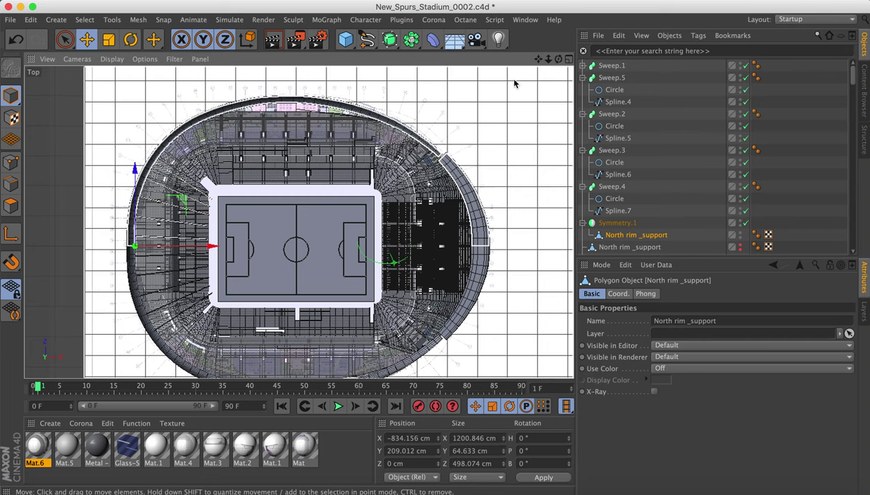
Switch the viewport to the Perspective camera and view the selected rim half from above the stands.
click(114, 59)
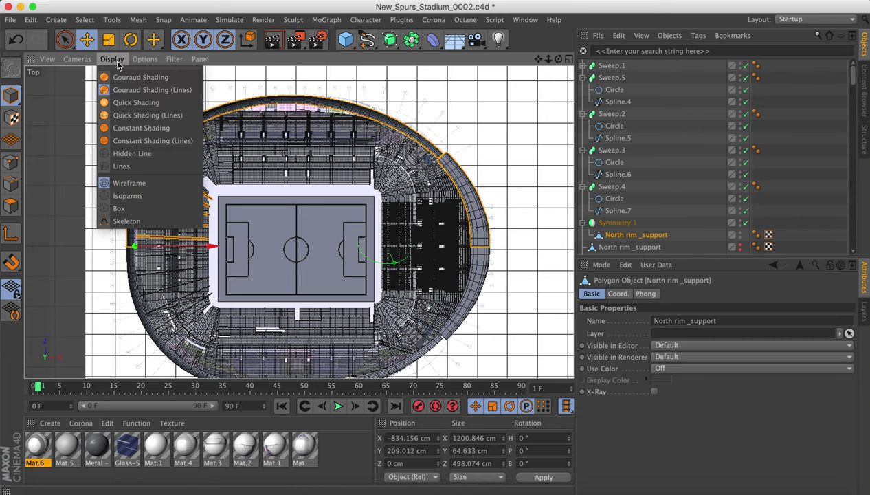
mouse_move(76, 59)
click(101, 120)
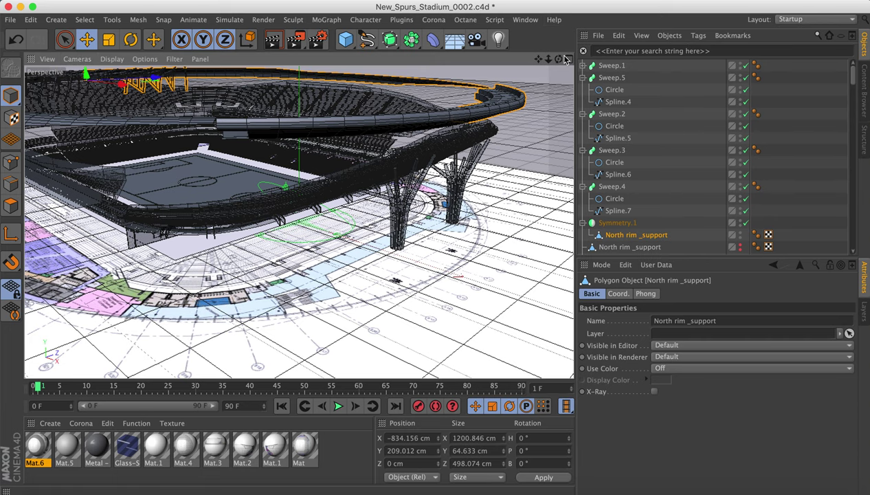
drag(558, 60, 518, 110)
drag(299, 221, 474, 165)
drag(558, 59, 548, 61)
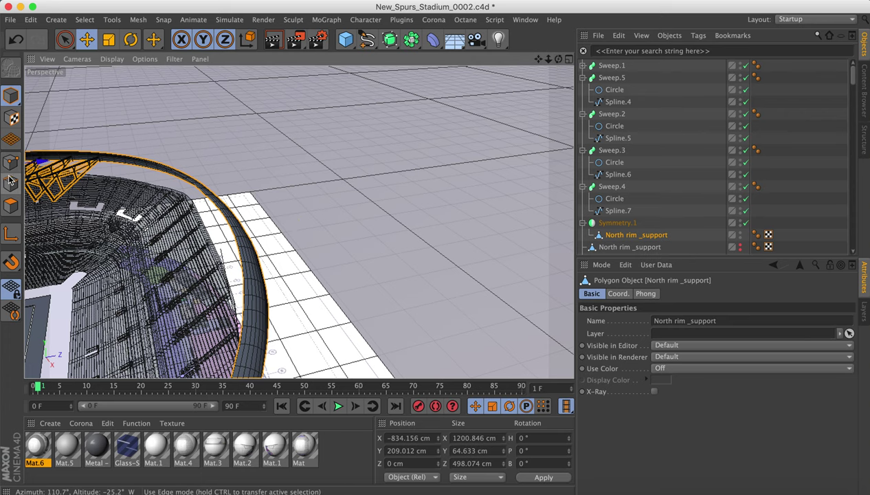
Show North rim _support in Points mode and examine the mesh of its curved rim close up.
click(10, 180)
scroll(254, 242, up, 1)
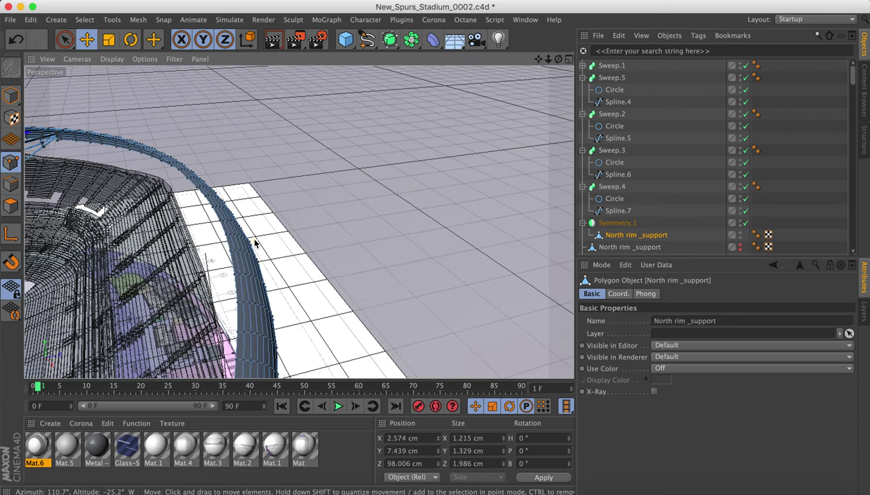
scroll(254, 242, up, 3)
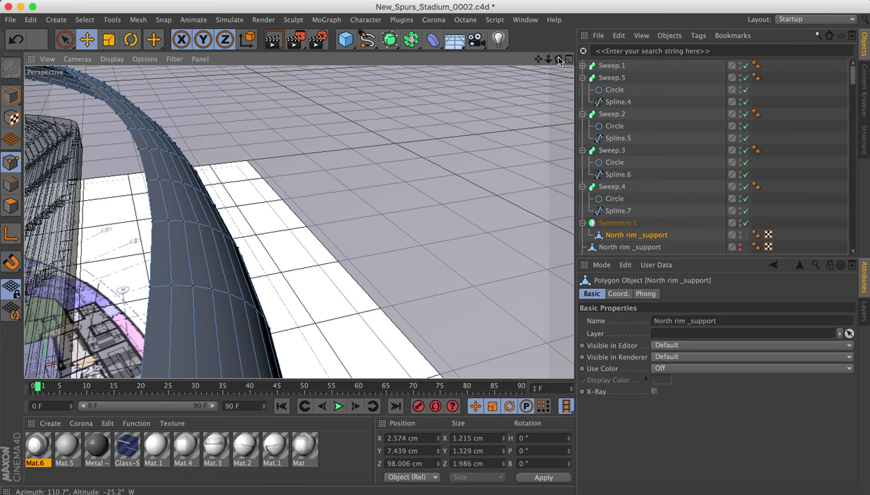
drag(558, 59, 554, 54)
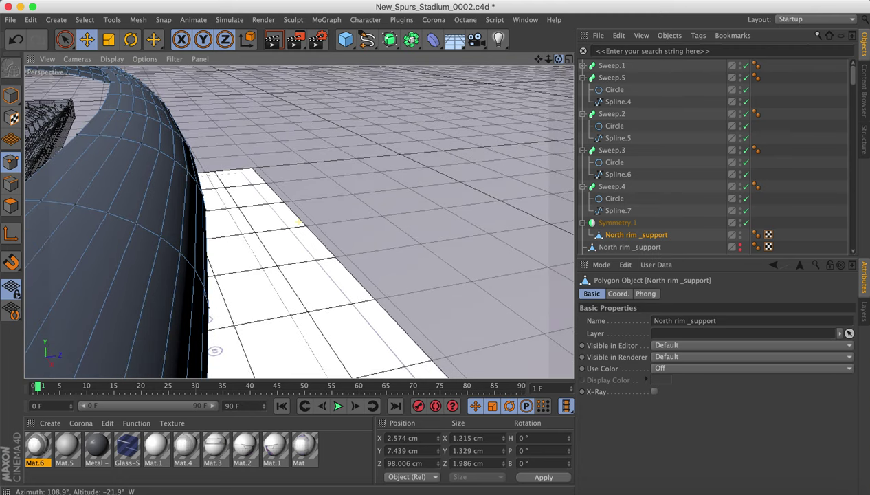
drag(547, 59, 512, 59)
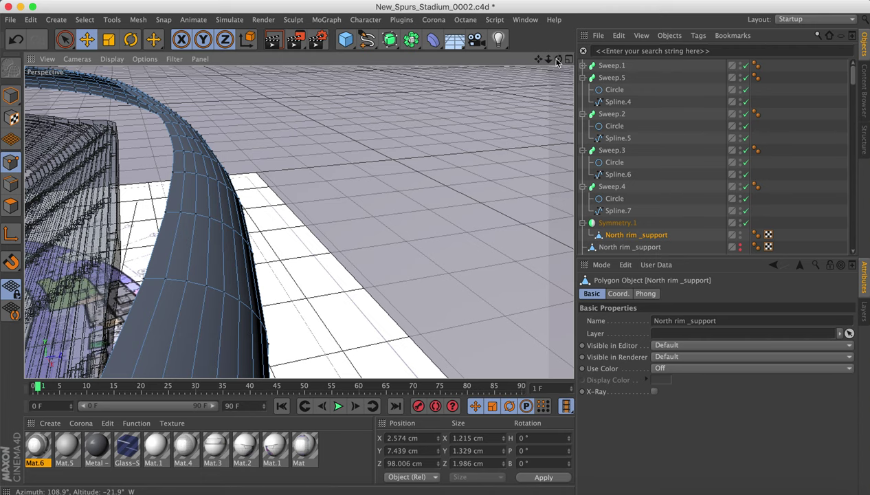
mouse_move(558, 59)
mouse_down()
mouse_move(574, 67)
mouse_move(559, 55)
mouse_move(568, 57)
mouse_move(549, 63)
mouse_up()
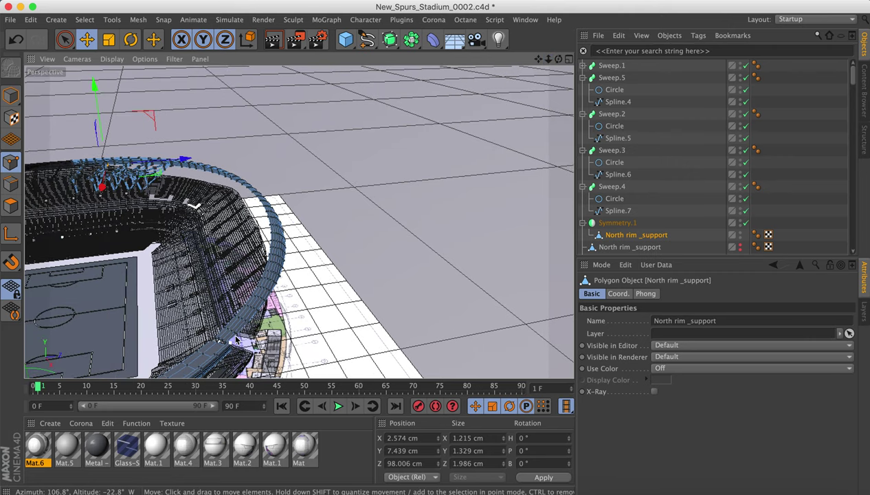
Examine the rim above the floor plan and the North roof trusses over the seating from several angles.
drag(539, 60, 577, 32)
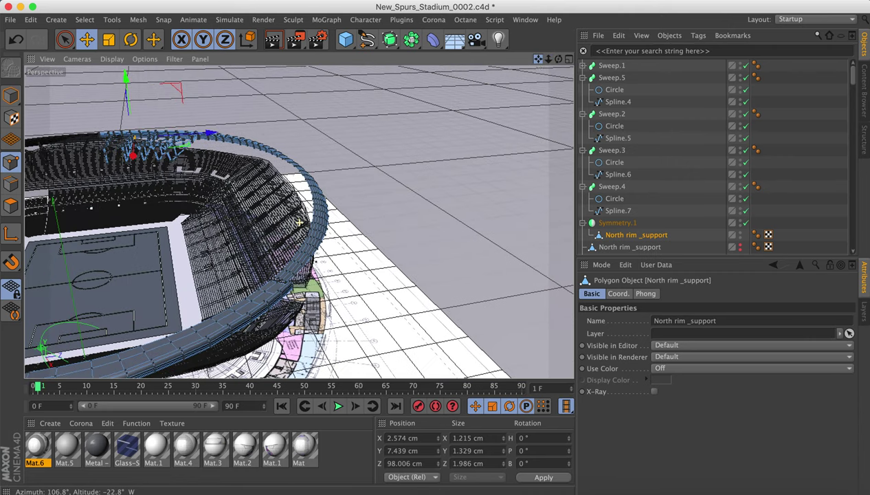
mouse_move(552, 63)
mouse_down()
mouse_move(539, 61)
mouse_move(559, 59)
mouse_up()
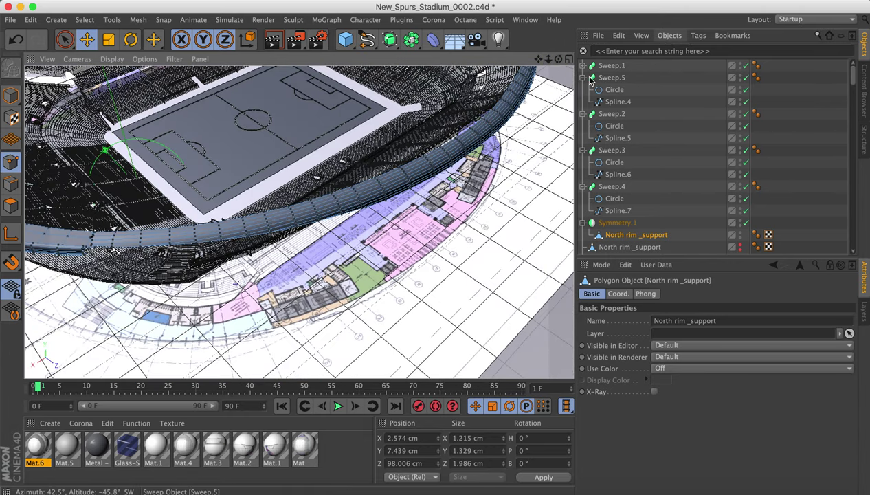
drag(539, 63, 558, 61)
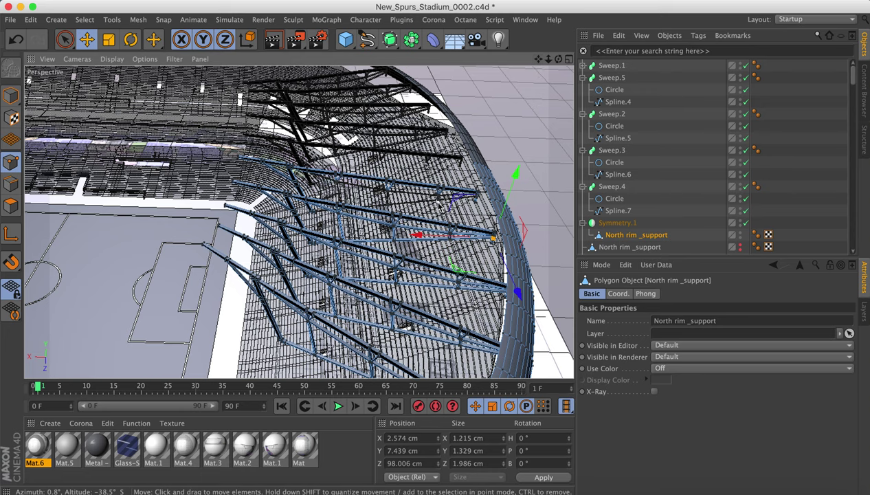
scroll(439, 205, up, 10)
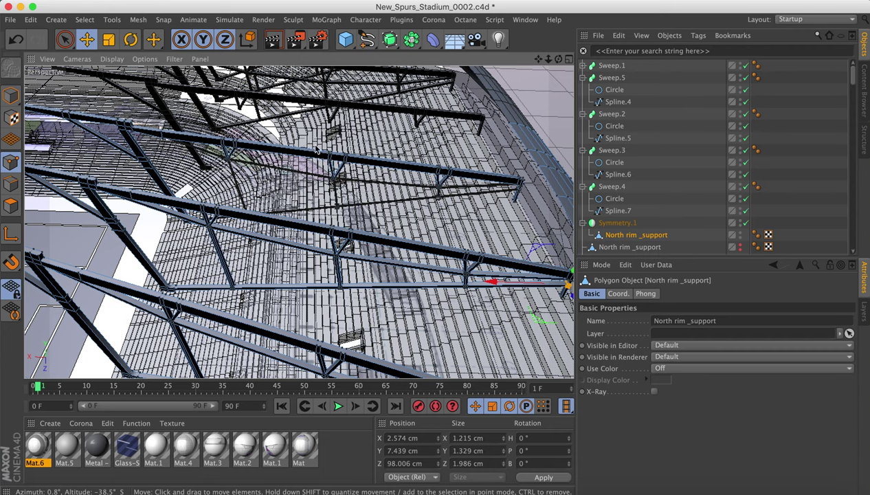
drag(547, 59, 608, 64)
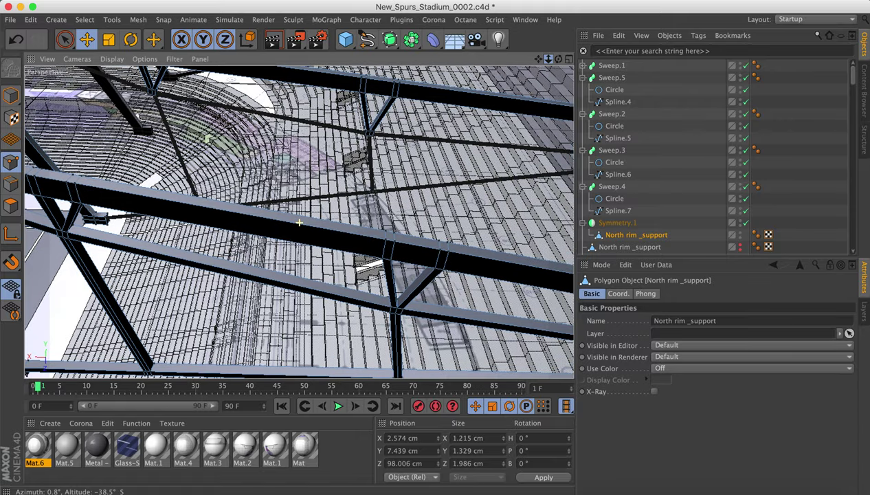
drag(548, 59, 478, 59)
drag(608, 71, 628, 77)
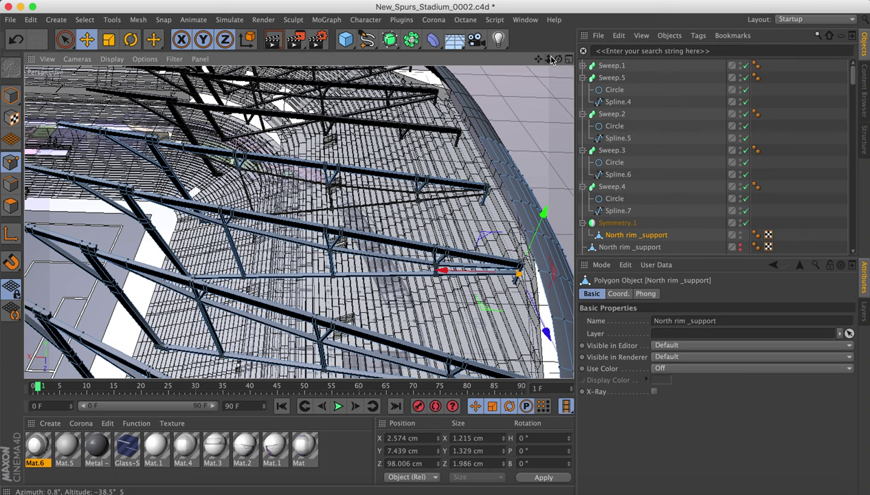
drag(547, 59, 557, 58)
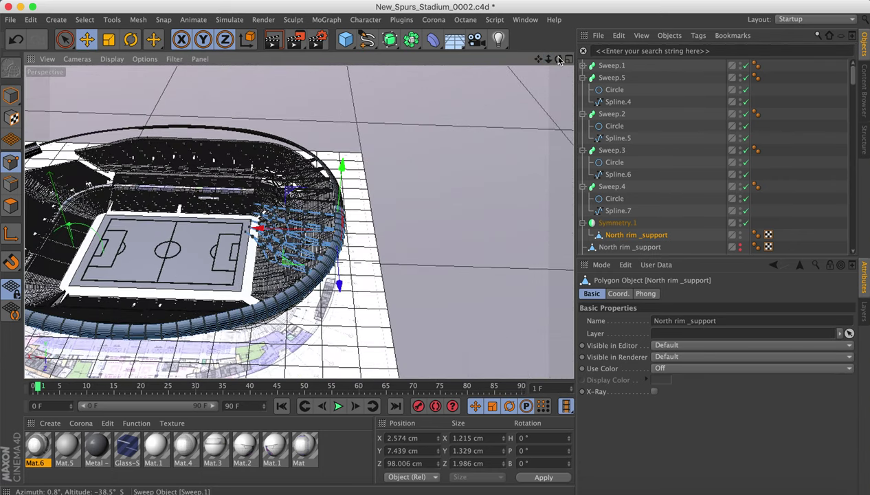
Close New_Spurs_Stadium_0002.c4d without saving and open New_Spurs_Stadium_0003.c4d.
key(super+q)
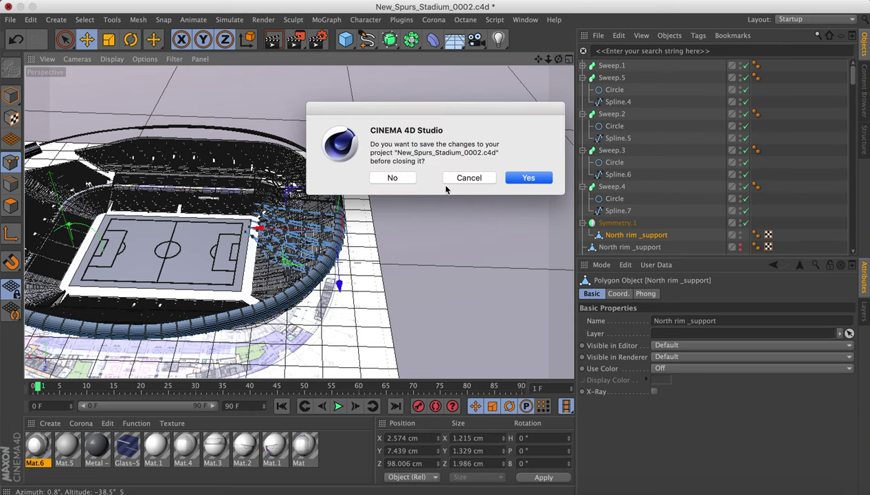
click(393, 178)
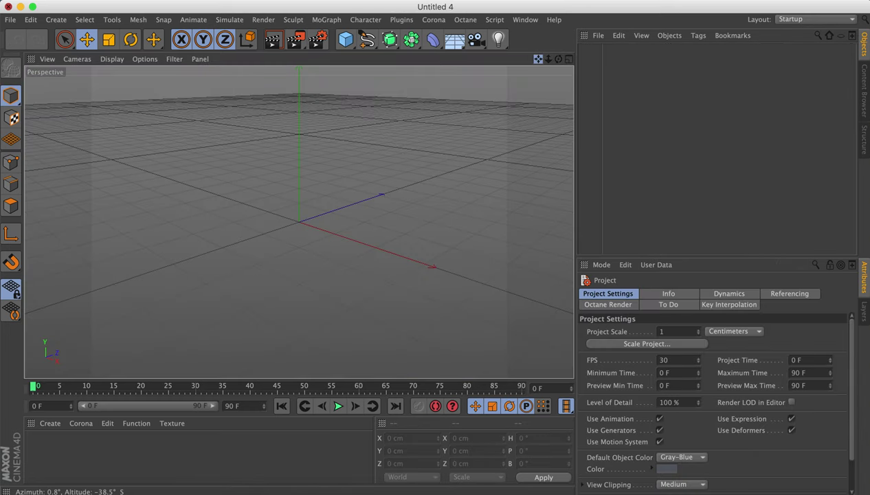
drag(538, 60, 667, 88)
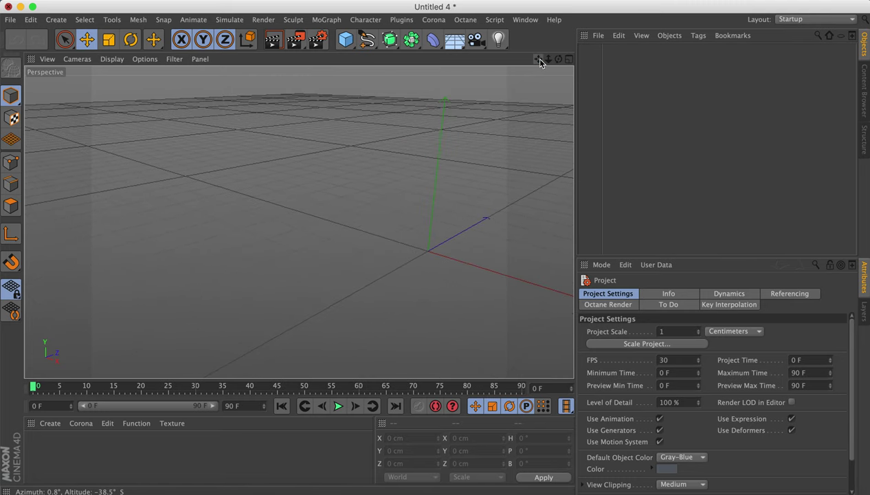
key(super+o)
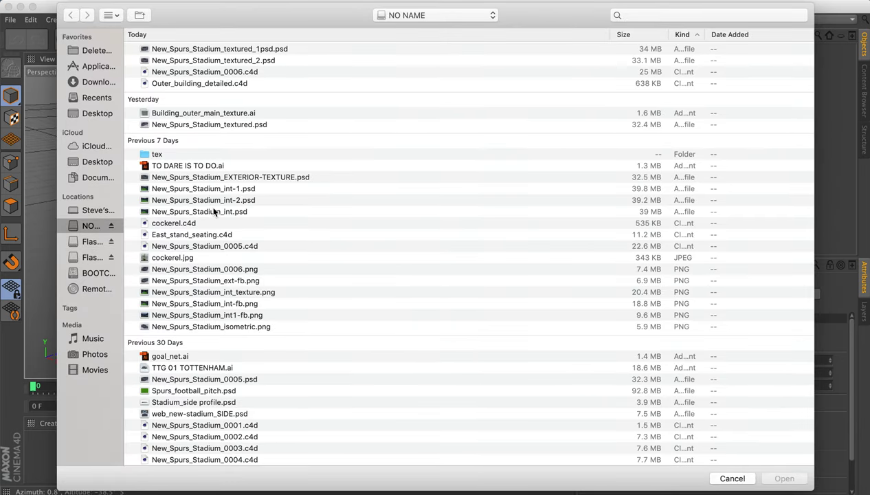
click(254, 448)
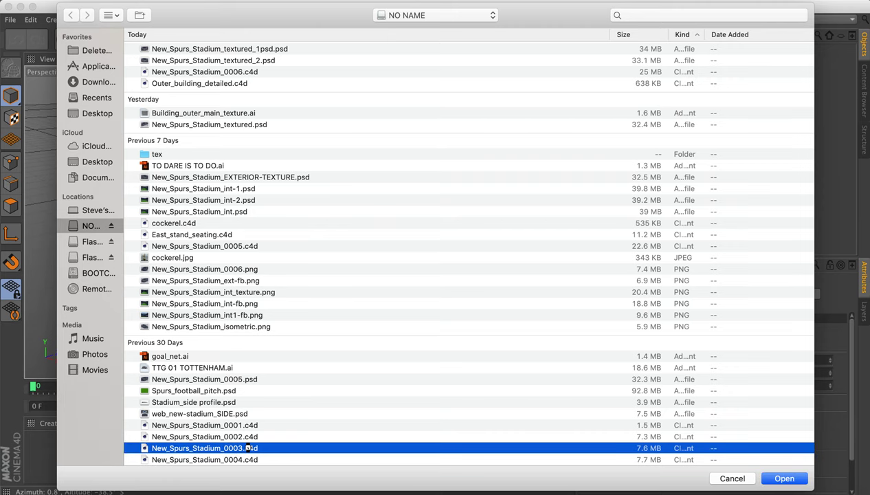
double_click(252, 448)
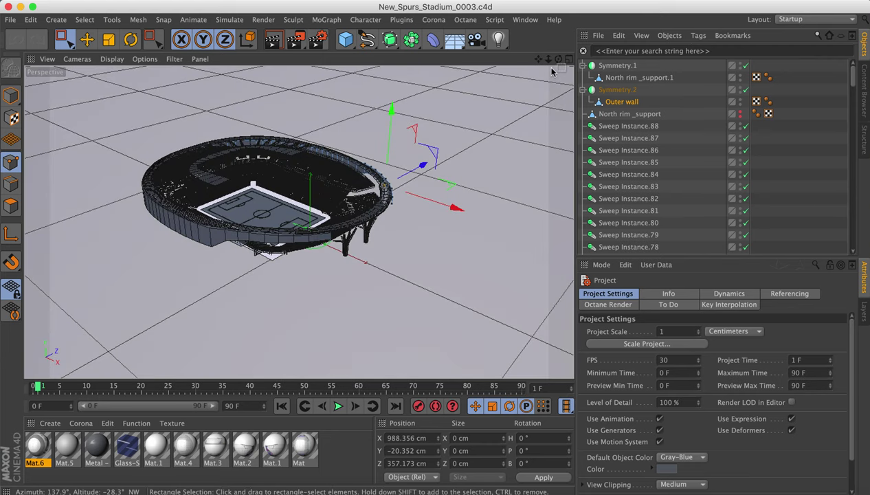
Examine the new outer wall and rim of the stadium from outside and above.
mouse_move(548, 62)
mouse_down()
mouse_move(577, 62)
mouse_move(548, 63)
mouse_up()
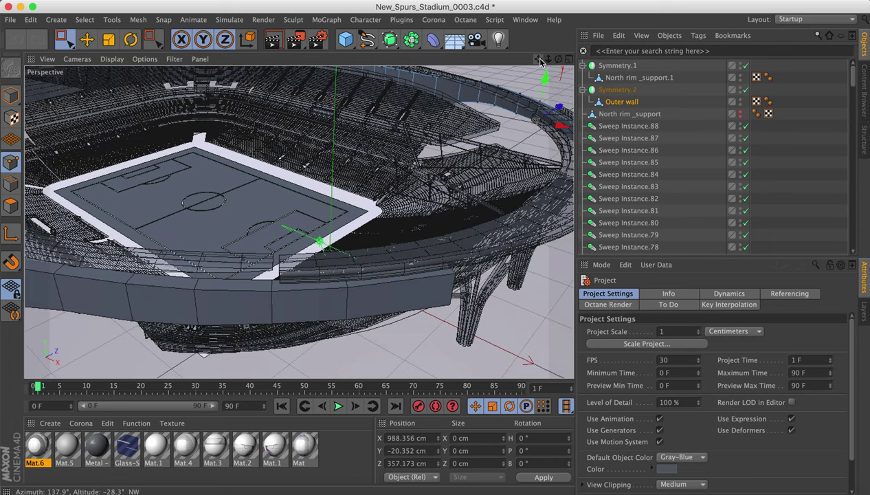
drag(538, 63, 300, 222)
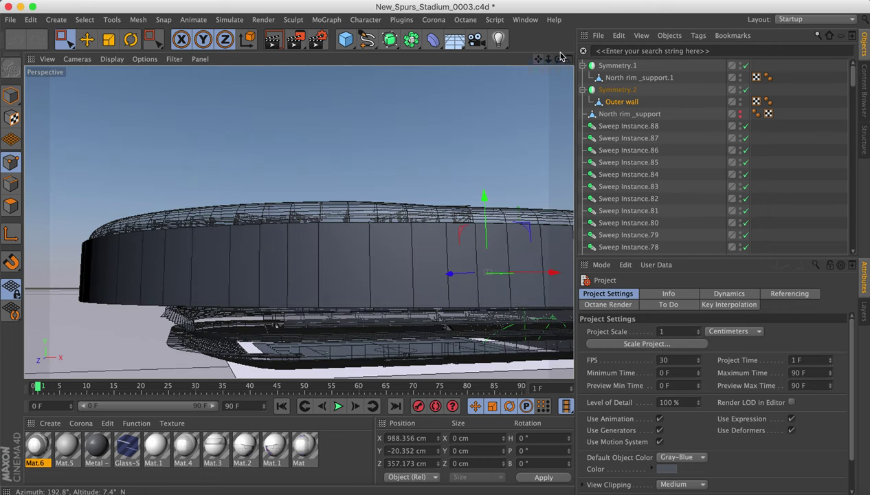
drag(558, 59, 298, 221)
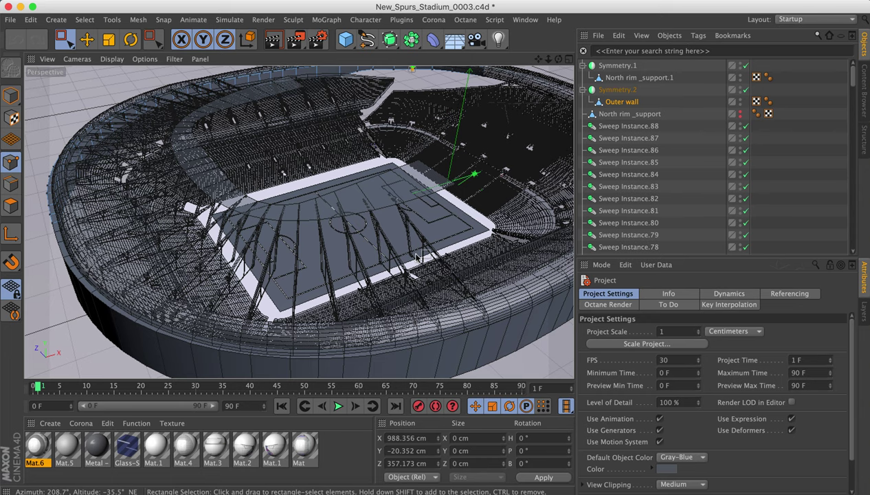
Inspect the roof supports extending over the pitch and seating up close.
scroll(459, 259, up, 10)
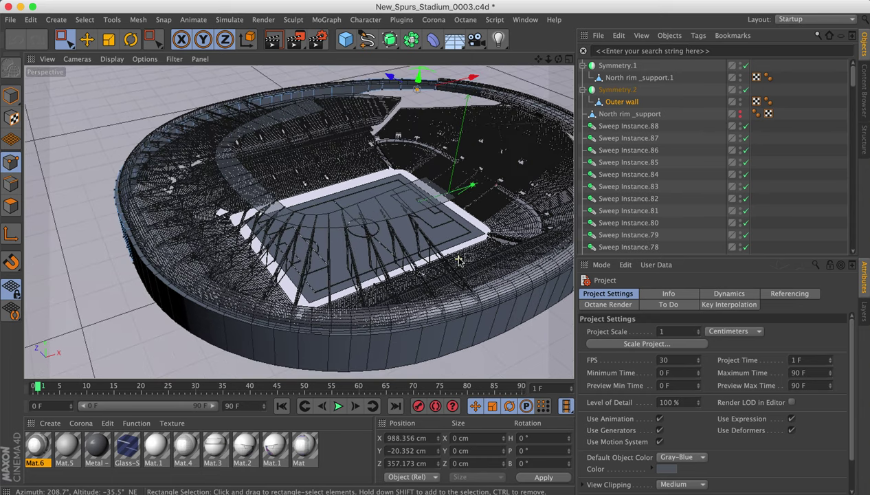
scroll(459, 259, up, 8)
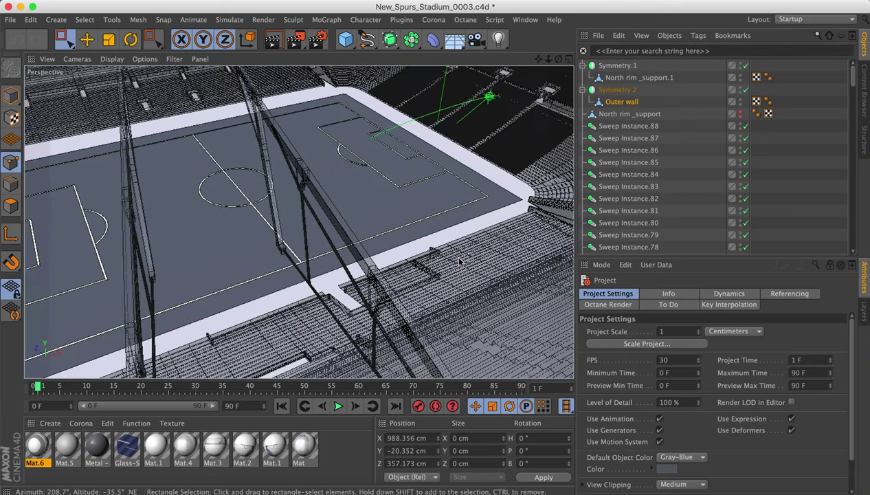
mouse_move(558, 59)
mouse_down()
mouse_move(570, 51)
mouse_move(568, 66)
mouse_up()
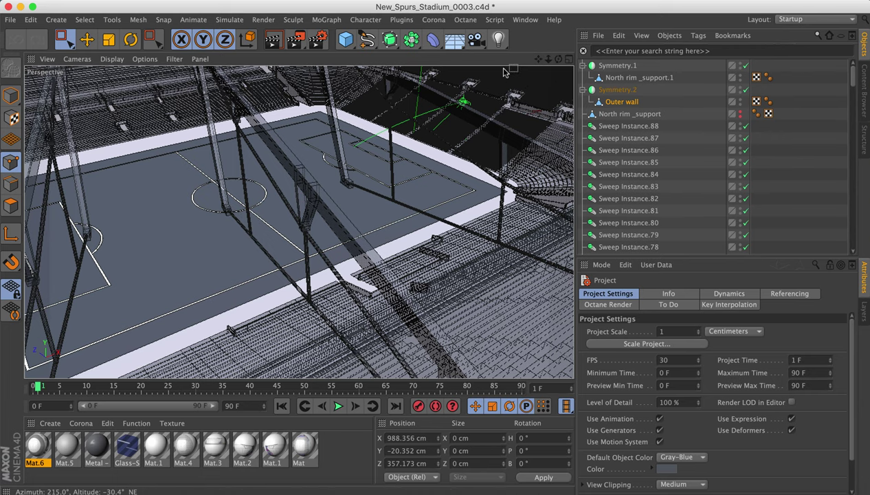
drag(549, 59, 412, 59)
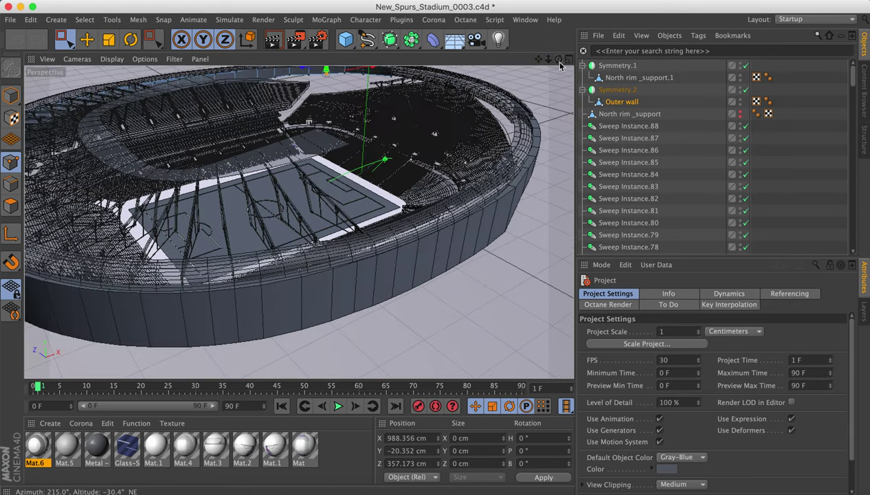
View the whole stadium from the opposite side, checking the outer wall, roof structure and interior bowl.
drag(558, 59, 602, 36)
drag(577, 71, 561, 63)
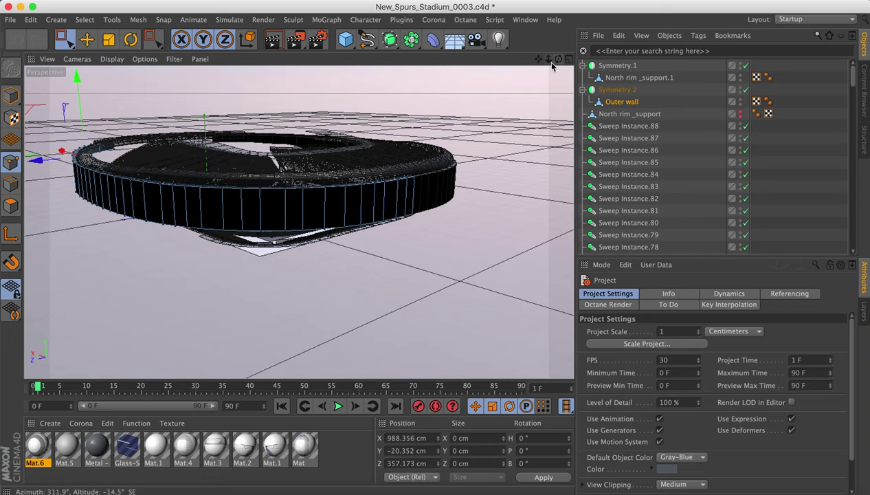
drag(559, 60, 538, 62)
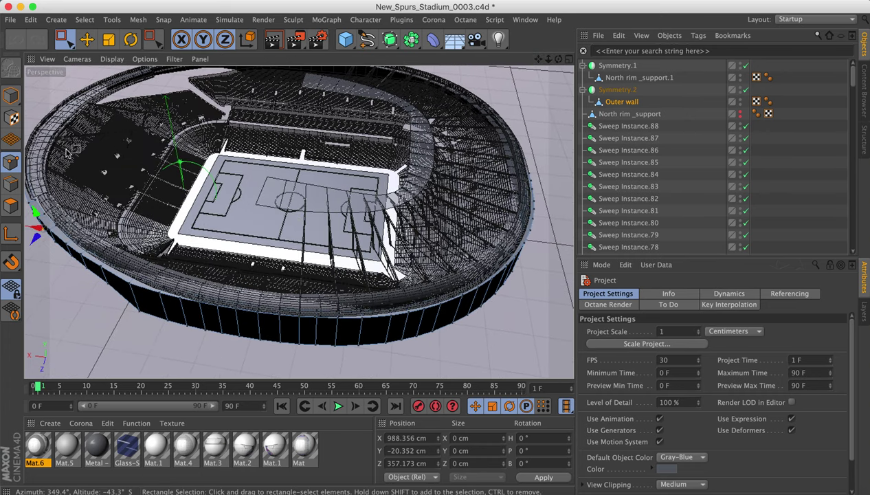
scroll(66, 152, up, 3)
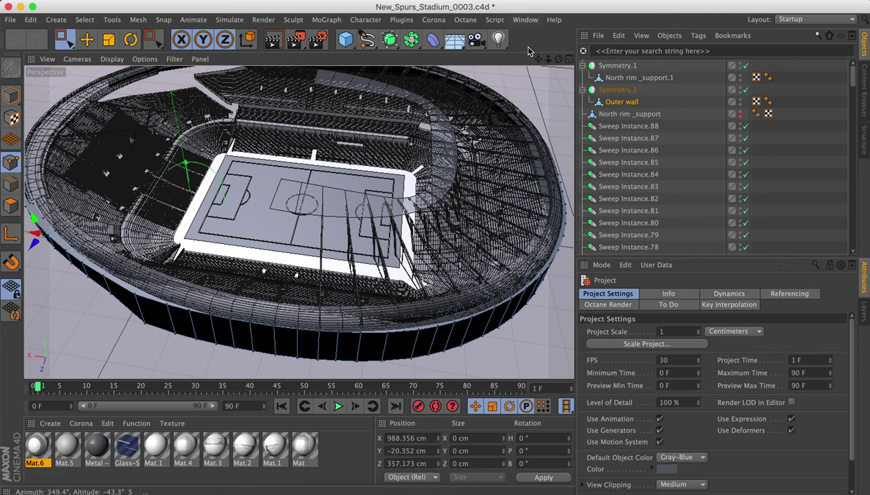
drag(537, 61, 539, 60)
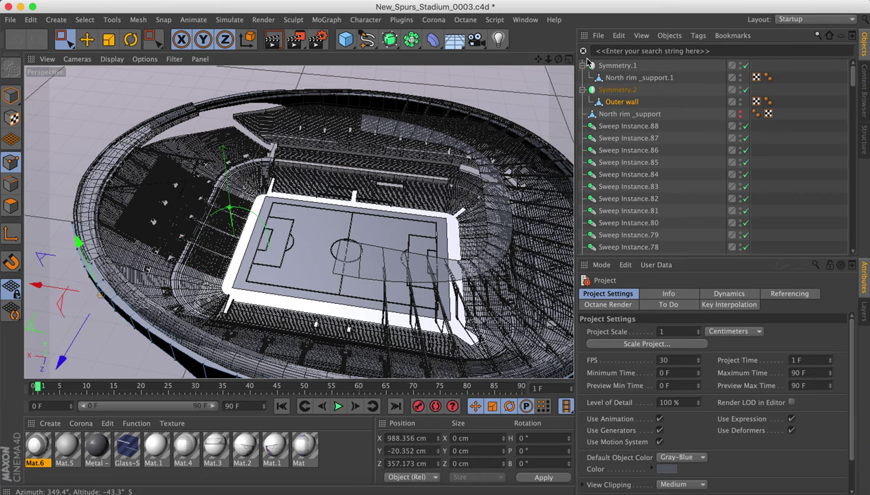
Examine the seating tiers and corner stands beside the pitch up close, and view the whole stadium again.
drag(547, 60, 558, 60)
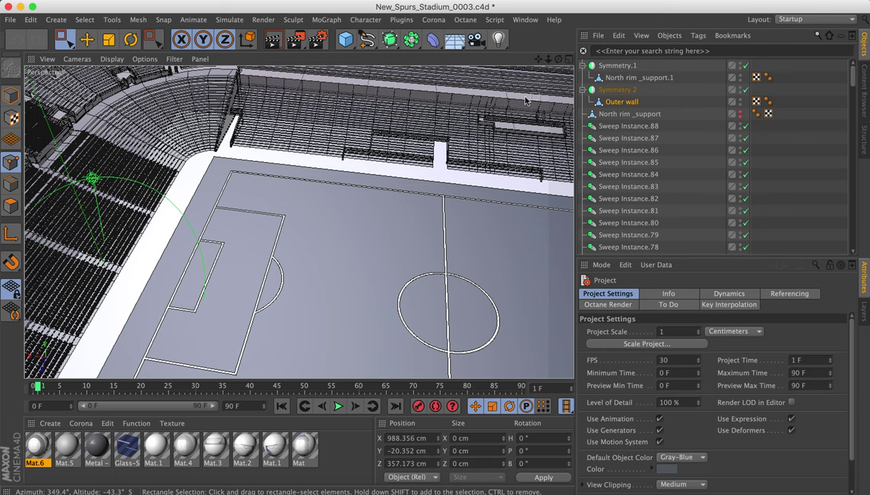
drag(537, 60, 533, 70)
drag(299, 222, 271, 323)
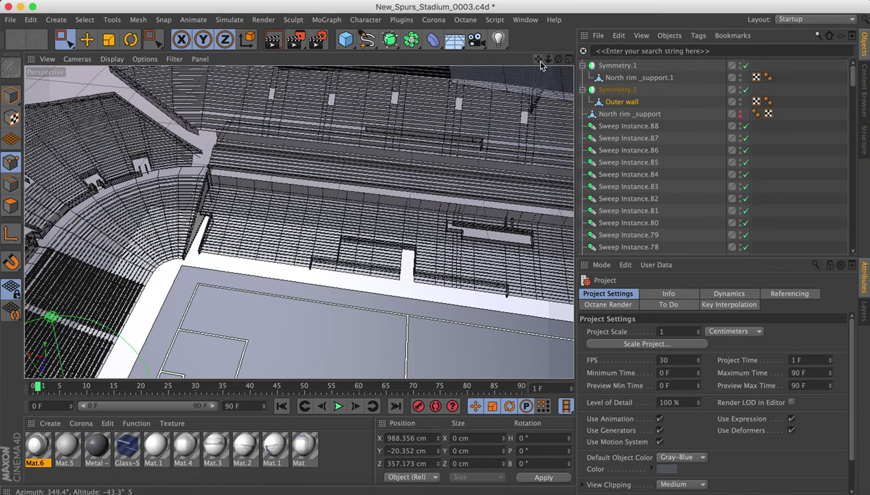
drag(538, 59, 610, 109)
drag(299, 222, 297, 225)
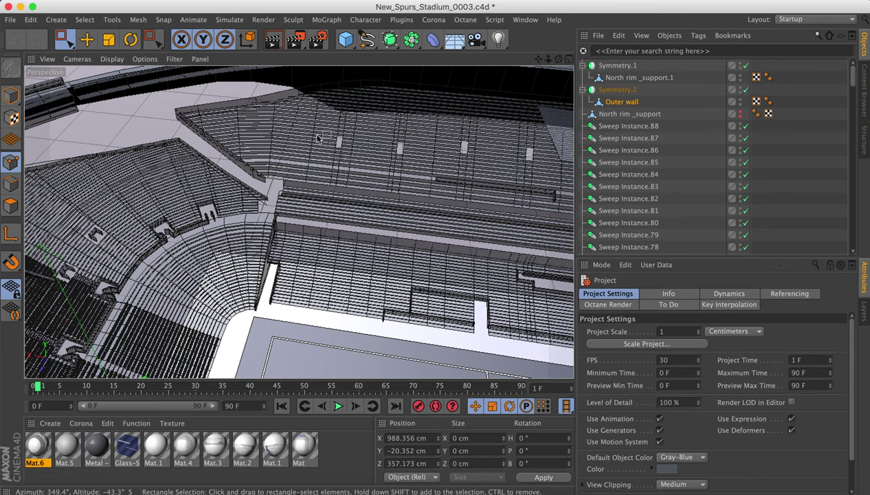
drag(549, 60, 515, 66)
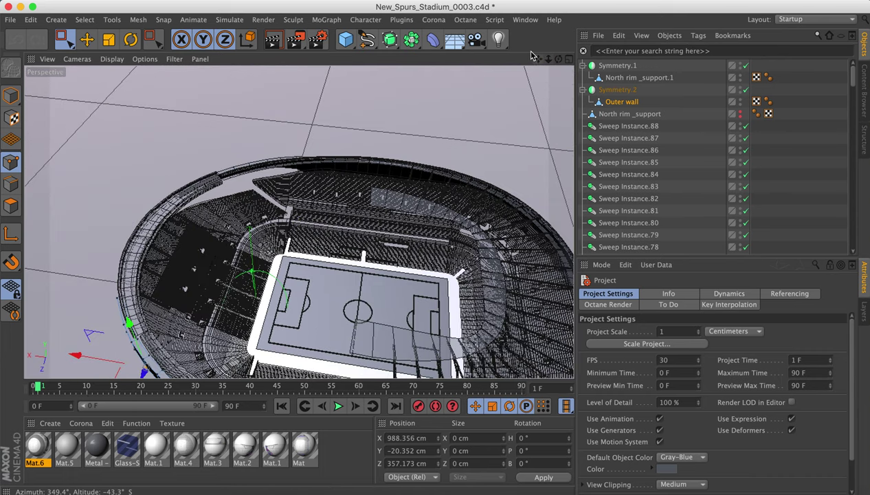
mouse_move(539, 60)
mouse_down()
mouse_move(519, 46)
mouse_move(542, 64)
mouse_up()
Close New_Spurs_Stadium_0003.c4d without saving and open New_Spurs_Stadium_0004.c4d.
key(super+q)
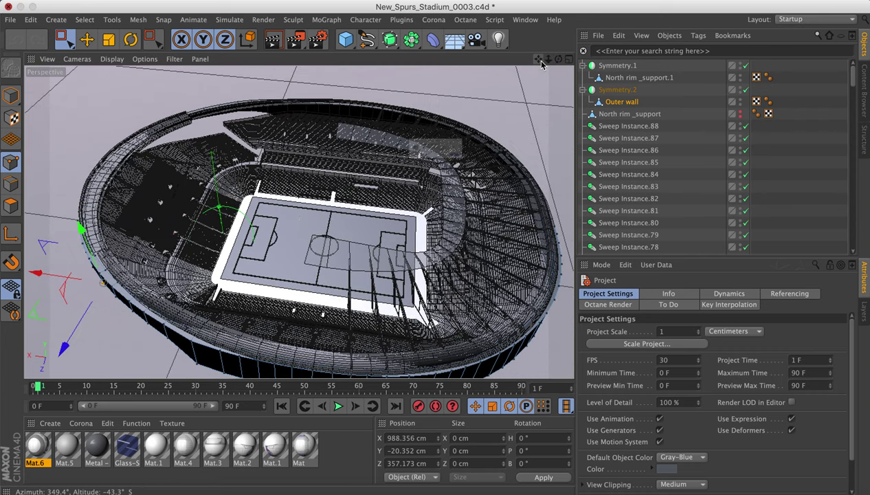
click(392, 177)
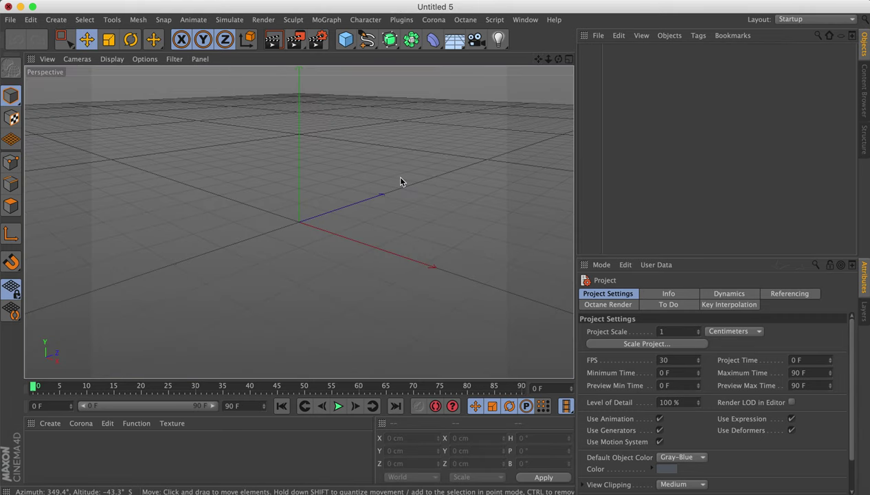
key(super+o)
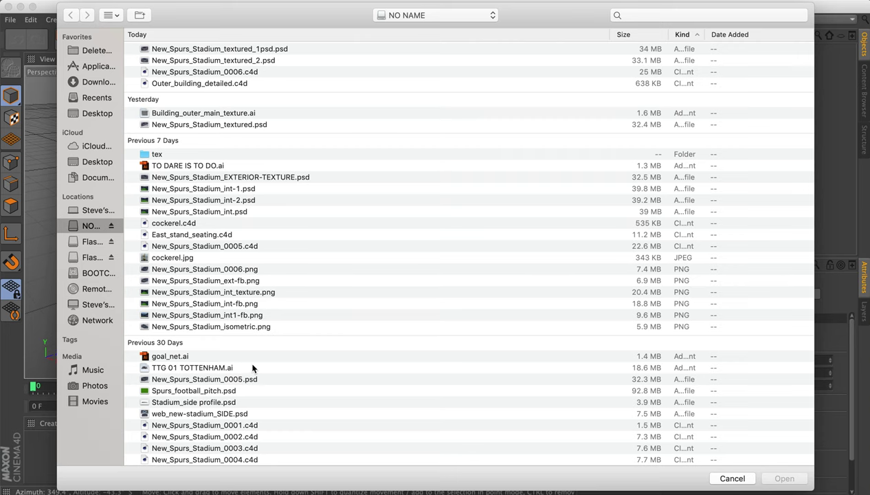
scroll(252, 368, down, 3)
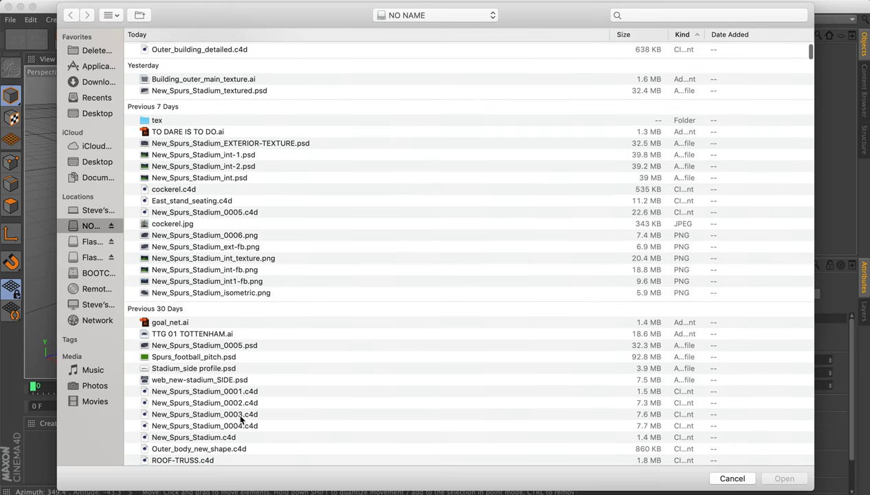
click(242, 426)
double_click(242, 427)
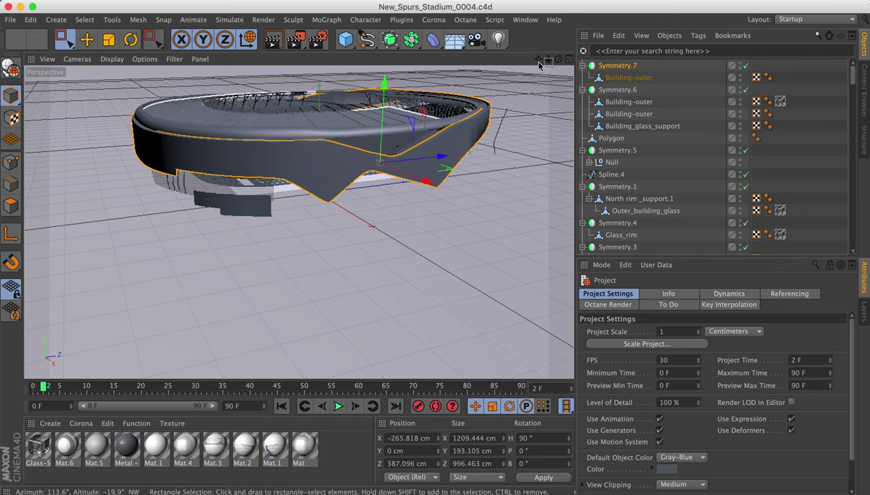
Examine the new outer building shell, solid roof and interior bowl from outside, above and ground level.
mouse_move(548, 59)
mouse_down()
mouse_move(586, 59)
mouse_move(515, 66)
mouse_move(541, 61)
mouse_move(523, 73)
mouse_move(539, 63)
mouse_up()
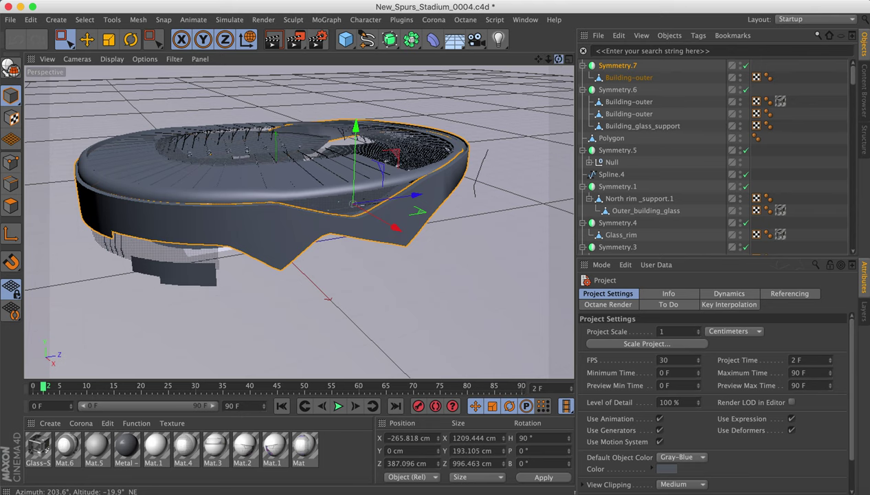
drag(558, 58, 478, 60)
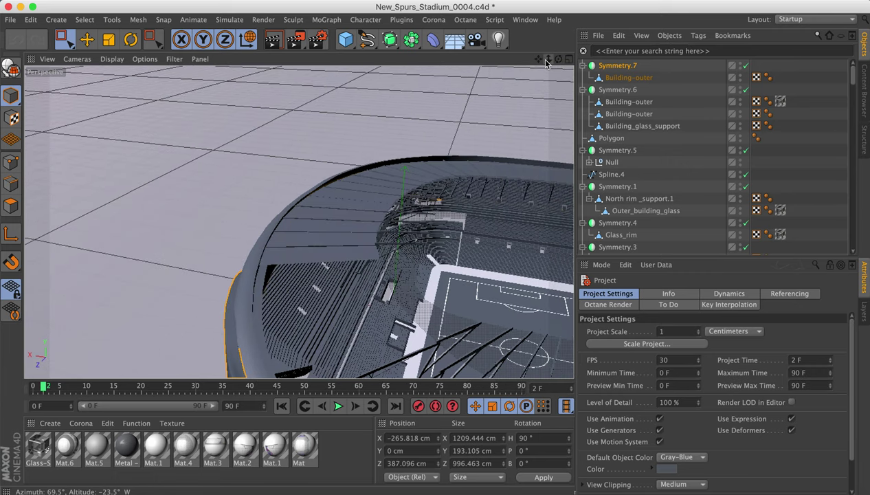
drag(538, 60, 539, 60)
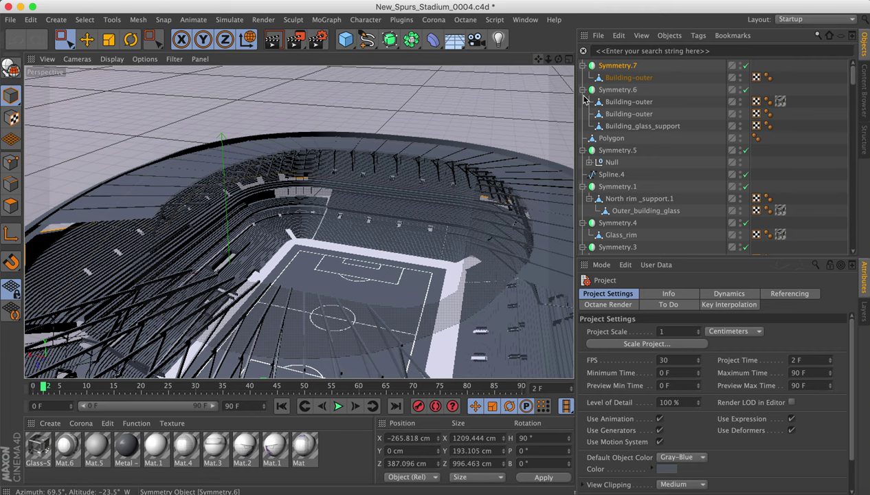
mouse_move(557, 59)
mouse_down()
mouse_move(547, 59)
mouse_move(557, 59)
mouse_up()
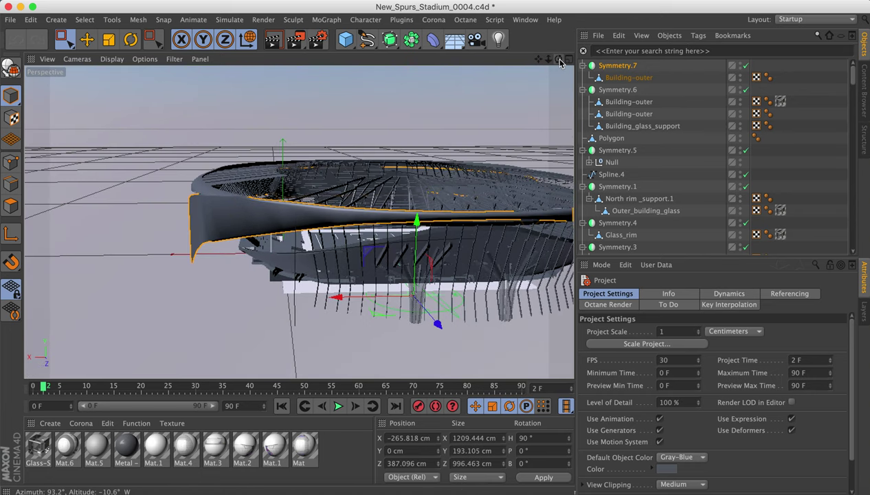
mouse_move(558, 59)
mouse_down()
mouse_move(541, 61)
mouse_move(558, 59)
mouse_up()
Render the whole stadium in the perspective view from a raised angle.
alt+drag(299, 221, 299, 221)
drag(538, 59, 607, 15)
mouse_move(548, 63)
mouse_down()
mouse_move(573, 61)
mouse_move(562, 63)
mouse_up()
key(super+r)
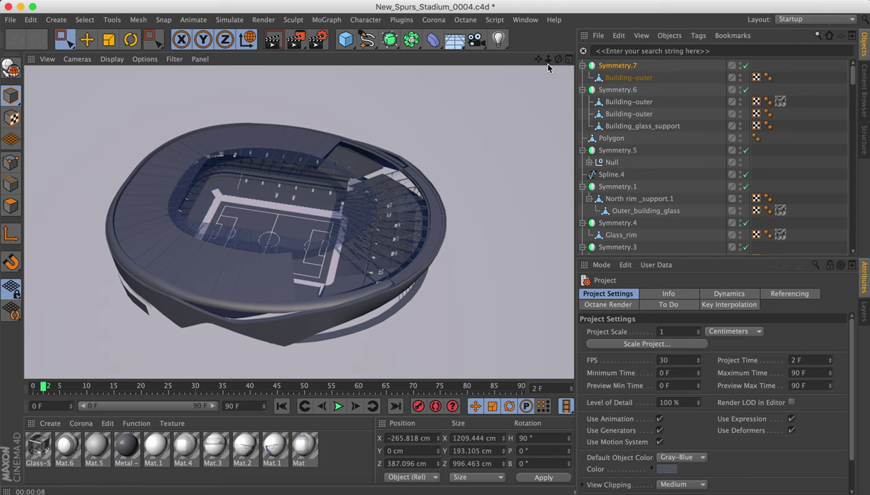
drag(538, 59, 613, 56)
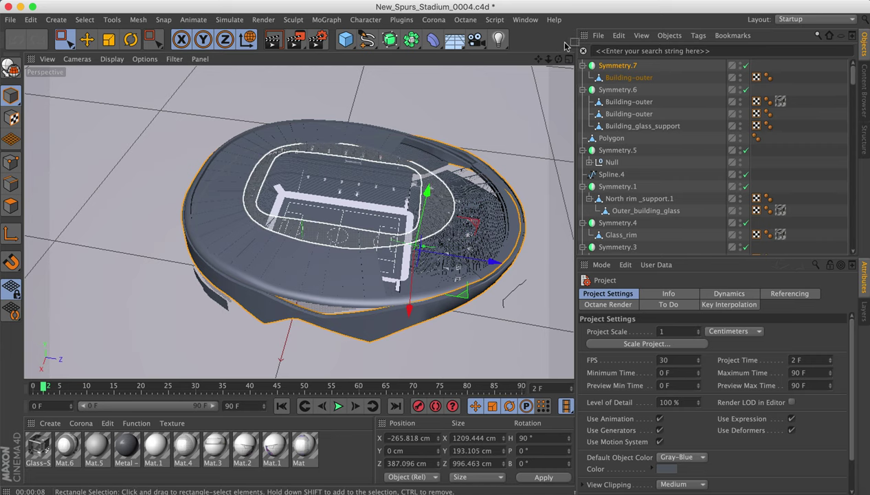
Find the Plane.8 reference floor plan among the scene objects and enable it beneath the stadium.
drag(539, 61, 542, 64)
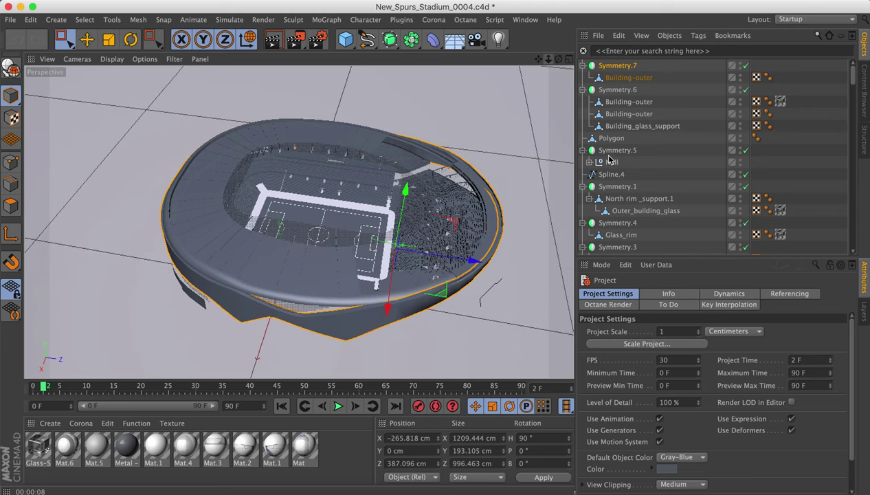
drag(855, 85, 856, 237)
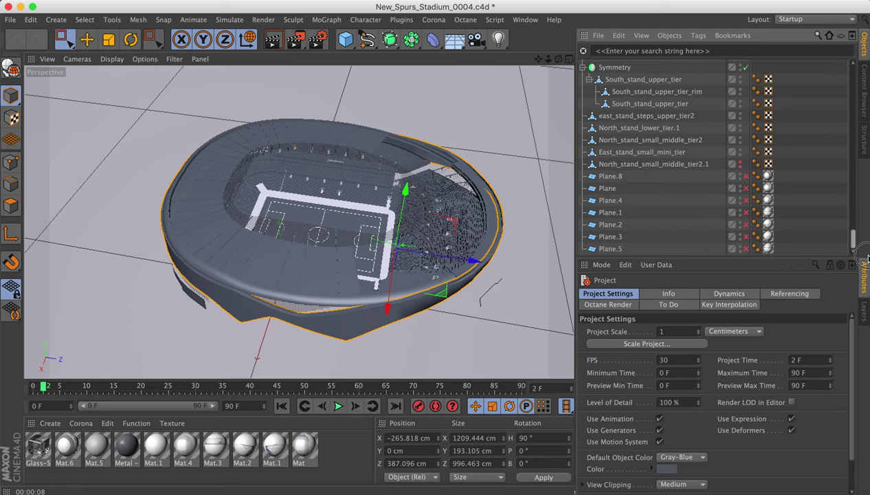
click(604, 177)
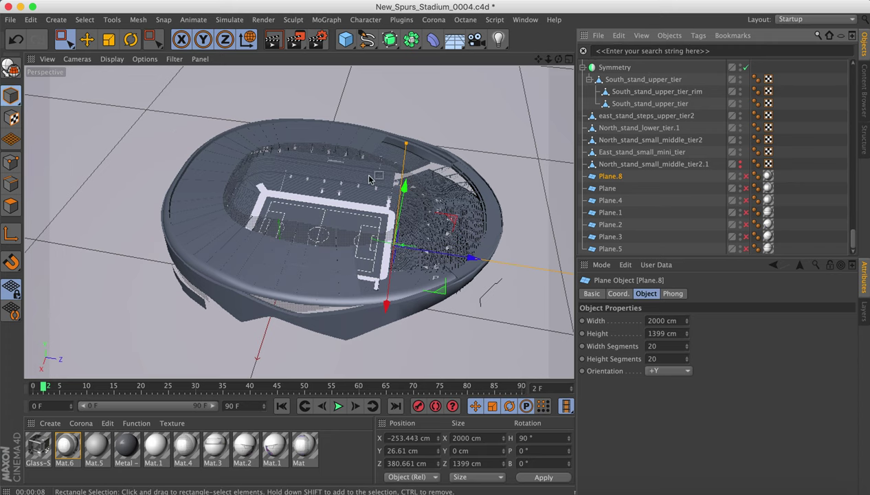
drag(559, 60, 554, 55)
click(746, 177)
click(745, 177)
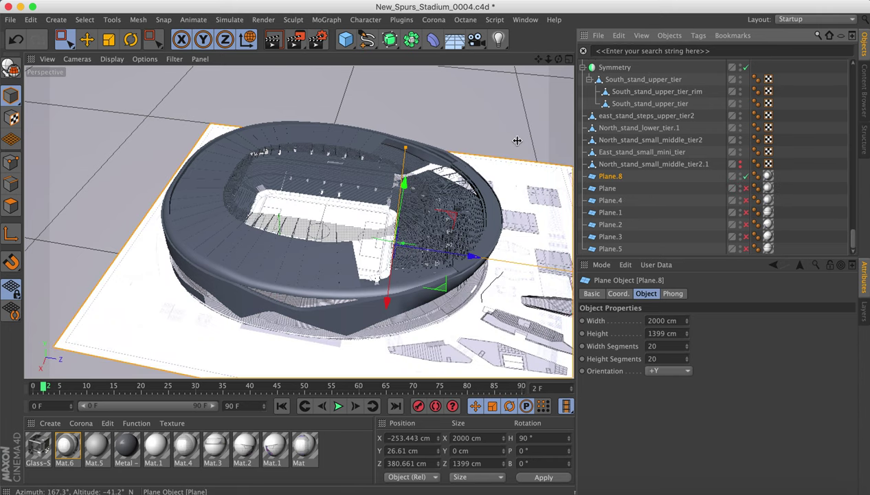
Inspect the separate section drawings laid out on the reference plan beside the stadium's outer wall.
drag(561, 62, 584, 124)
drag(567, 78, 398, 0)
middle_drag(300, 221, 298, 196)
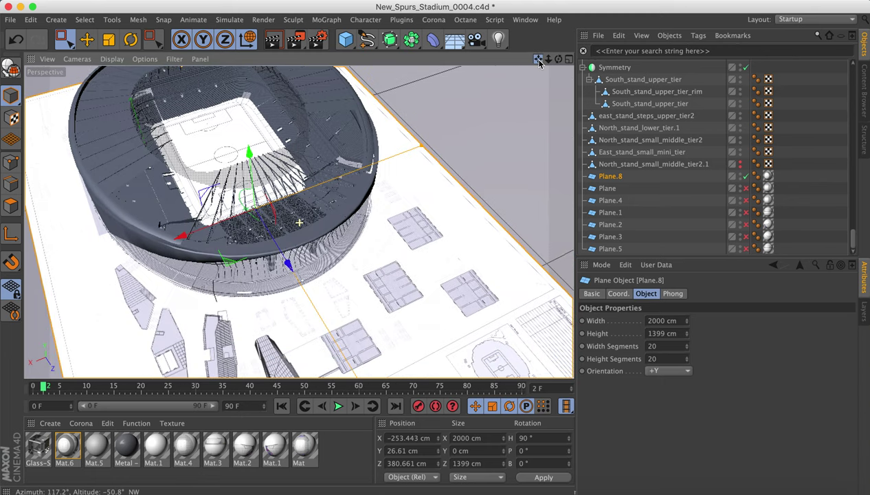
drag(539, 59, 535, 17)
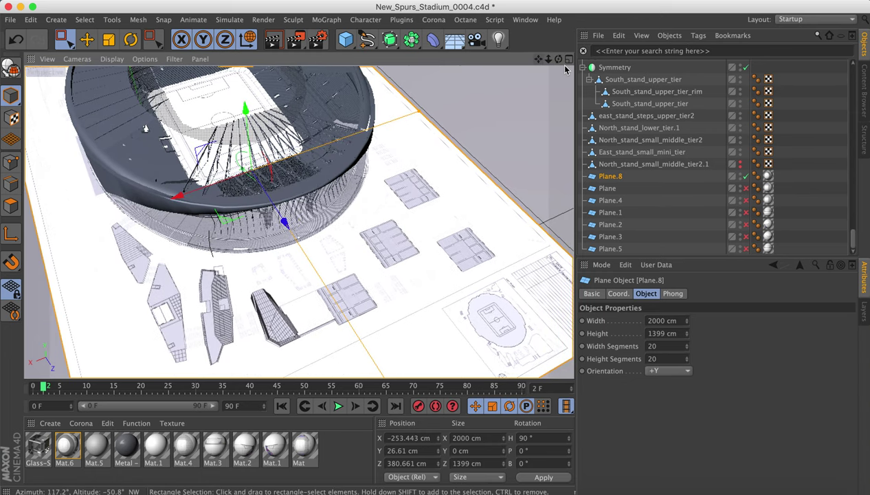
mouse_move(558, 59)
mouse_down()
mouse_move(574, 57)
mouse_move(561, 43)
mouse_up()
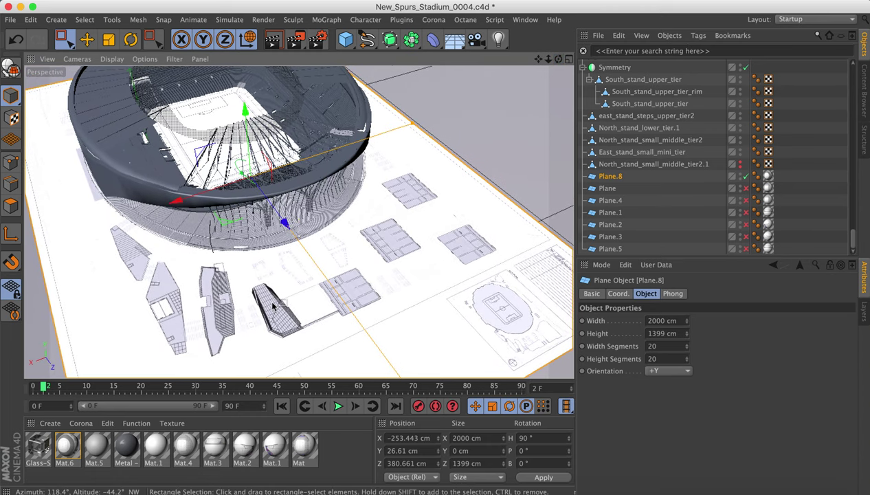
scroll(143, 319, up, 10)
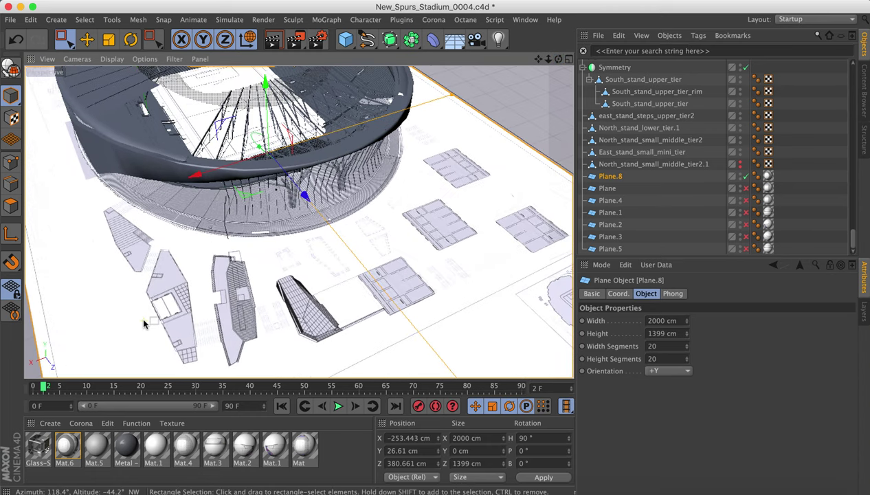
scroll(144, 320, up, 3)
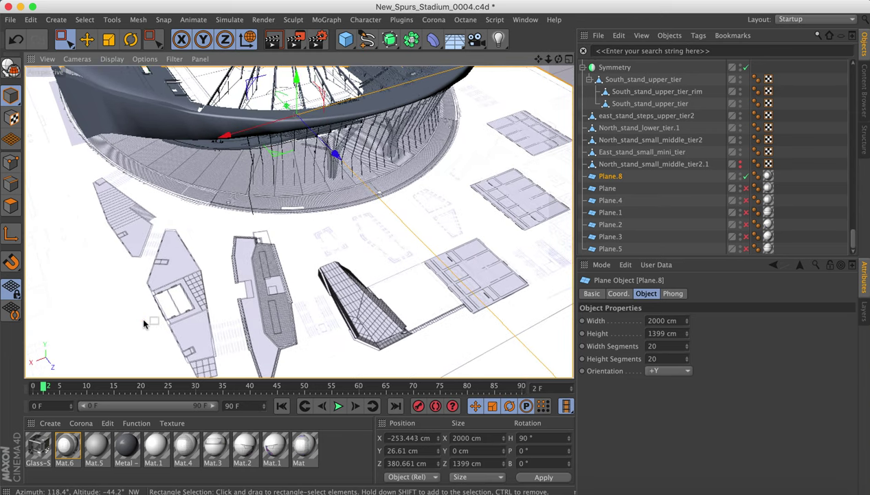
scroll(143, 323, down, 2)
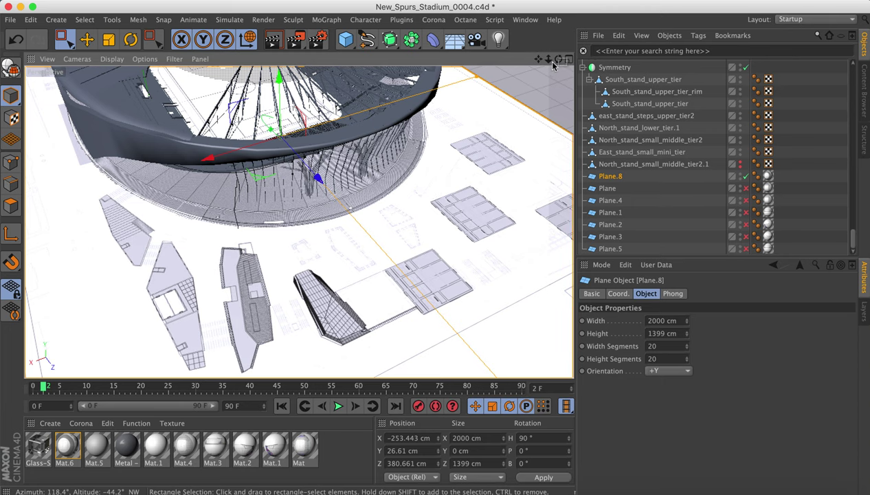
Compare the plan's drawings with the stadium rim from the opposite side and from above.
drag(558, 60, 639, 41)
drag(611, 71, 615, 92)
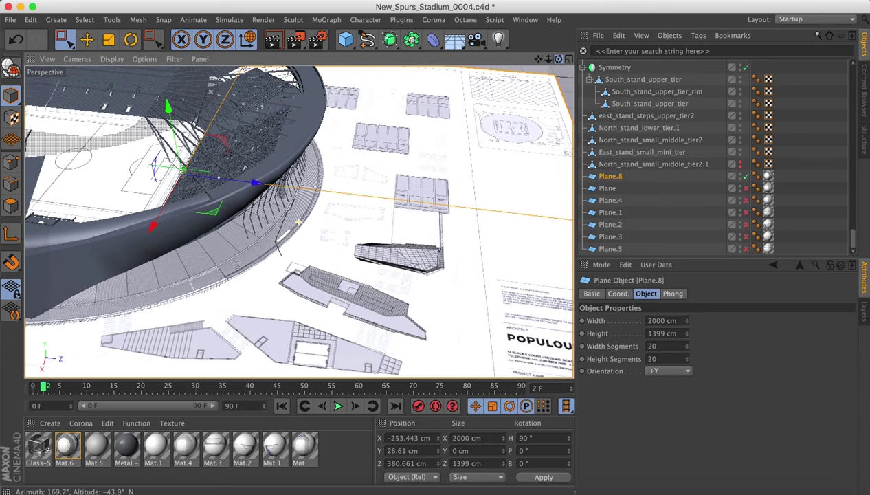
drag(558, 59, 551, 59)
alt+drag(298, 222, 298, 221)
drag(558, 59, 550, 55)
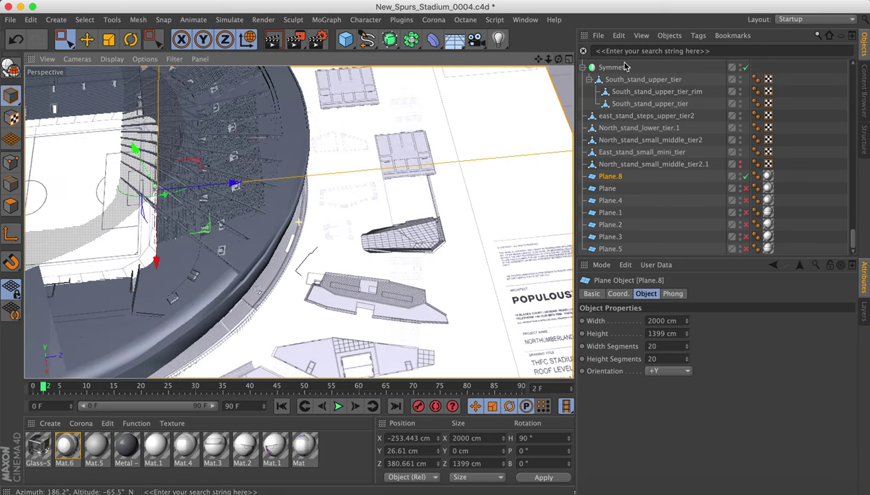
Disable the Plane.8 floor plan and show the whole stadium in a full-screen perspective view.
click(745, 177)
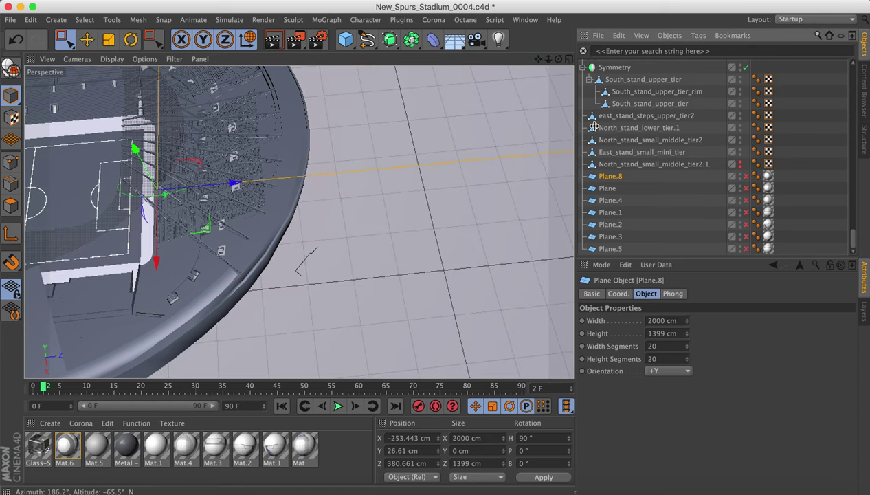
mouse_move(547, 59)
mouse_down()
mouse_move(540, 62)
mouse_move(571, 70)
mouse_move(561, 62)
mouse_up()
click(525, 19)
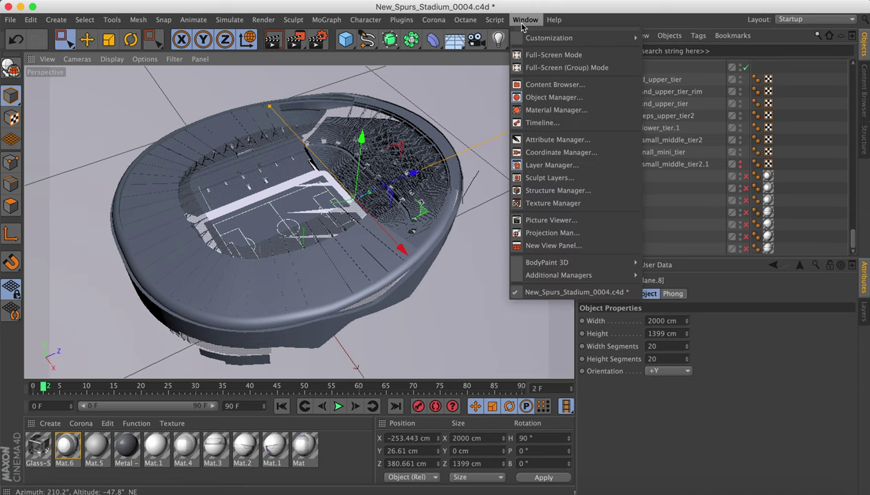
click(530, 55)
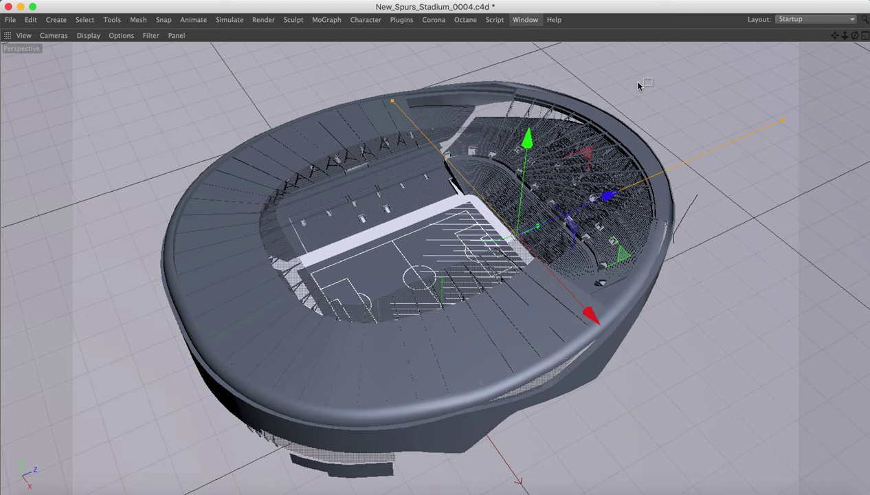
scroll(548, 167, down, 3)
scroll(548, 168, up, 5)
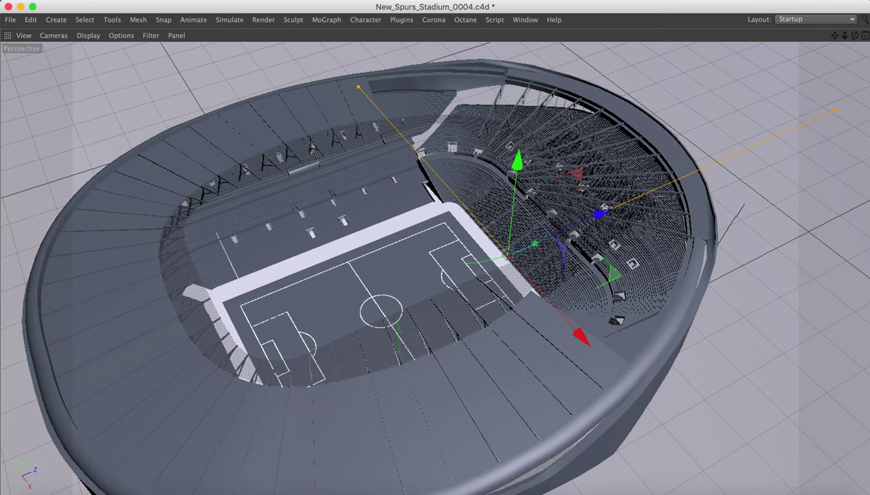
Leave full-screen mode, show all four viewports, and enable the seven reference planes from Plane.8 to Plane.5.
click(533, 22)
click(539, 55)
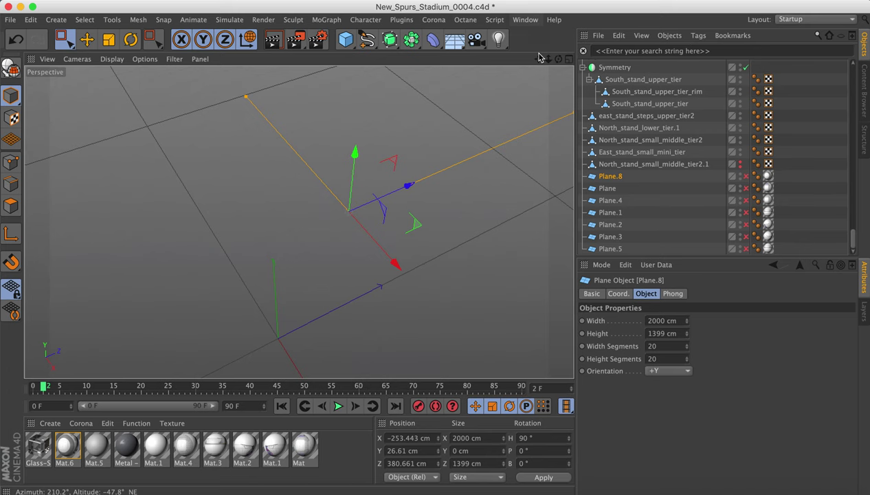
click(568, 61)
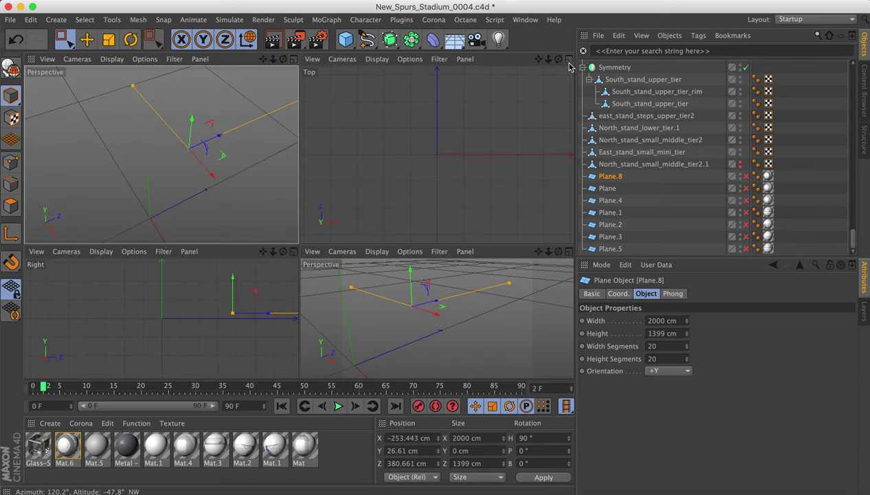
click(745, 177)
drag(746, 178, 746, 256)
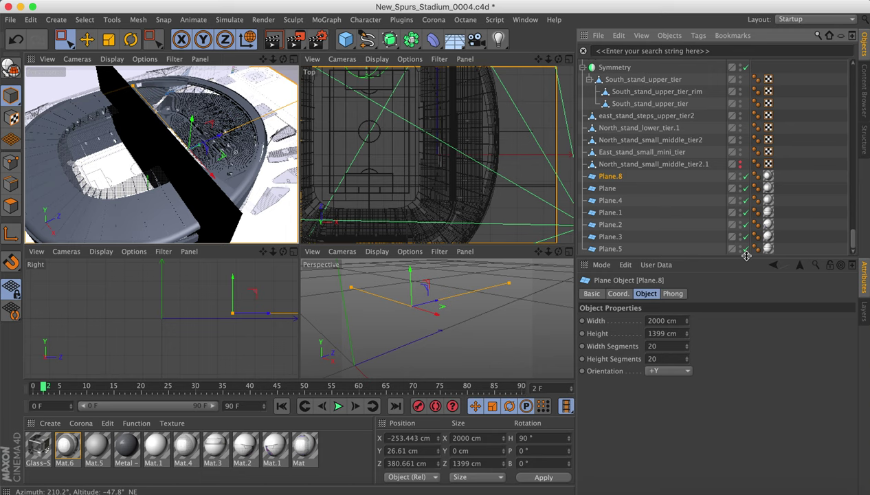
Display the Top, Right and second Perspective views with Gouraud shading, including lines in the Right view.
click(341, 62)
mouse_move(376, 59)
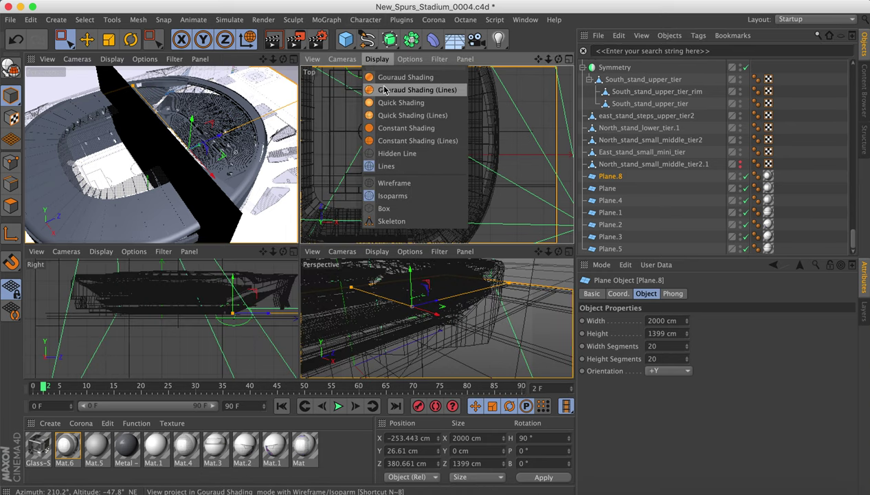
click(384, 77)
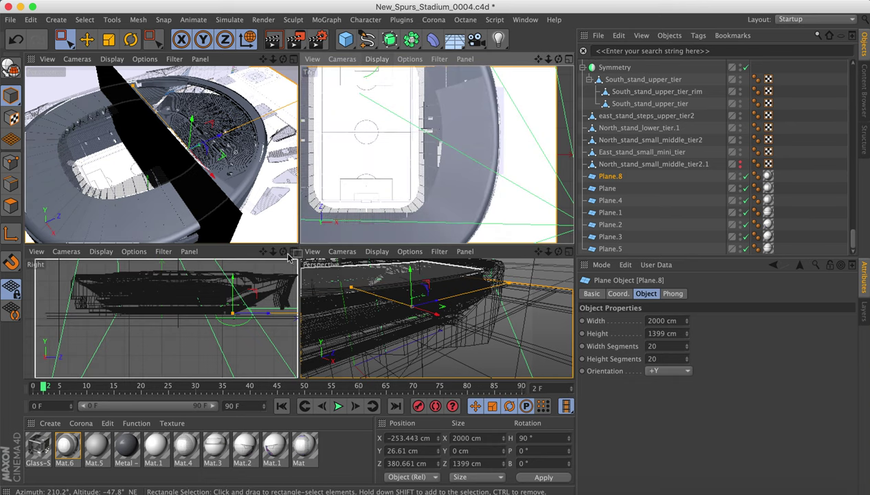
click(106, 251)
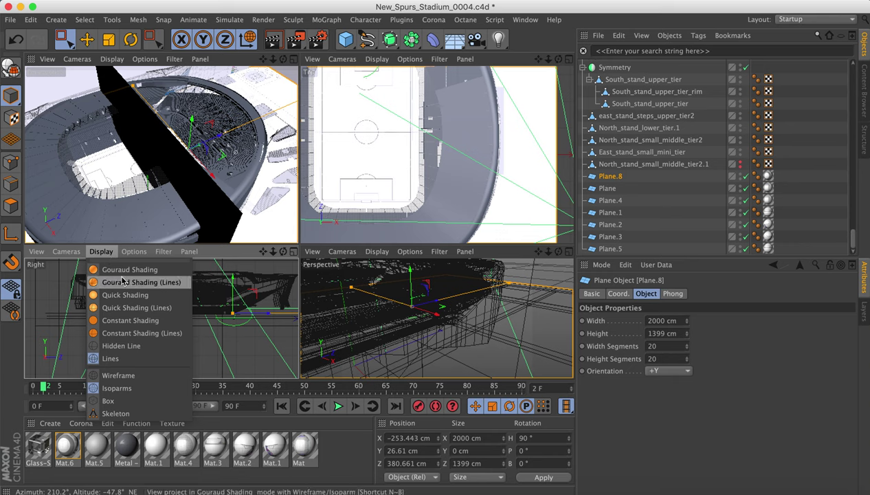
click(122, 280)
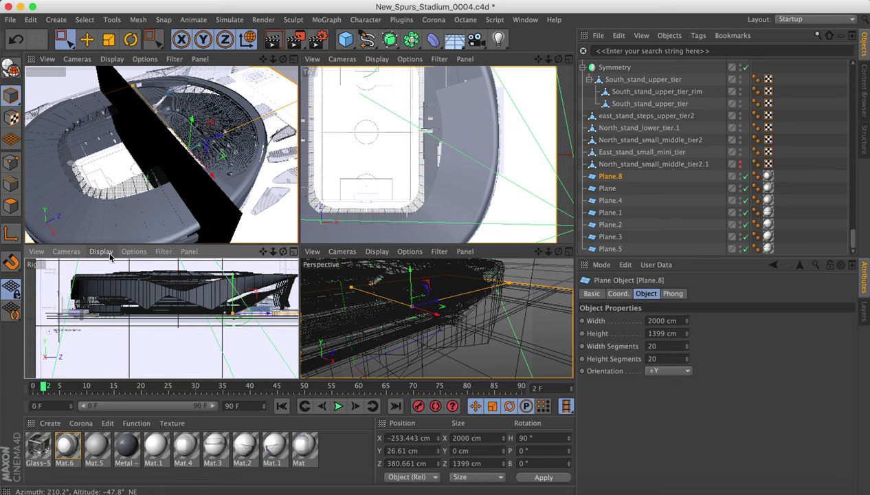
click(368, 252)
click(389, 279)
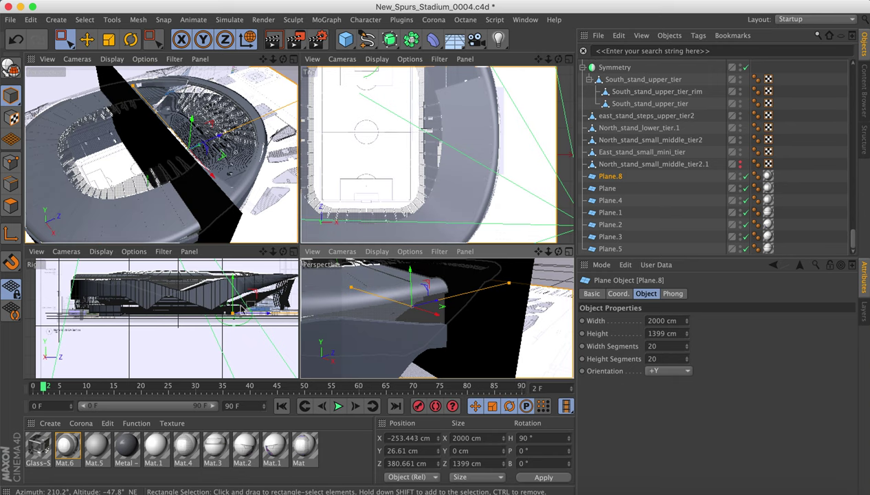
scroll(241, 309, down, 3)
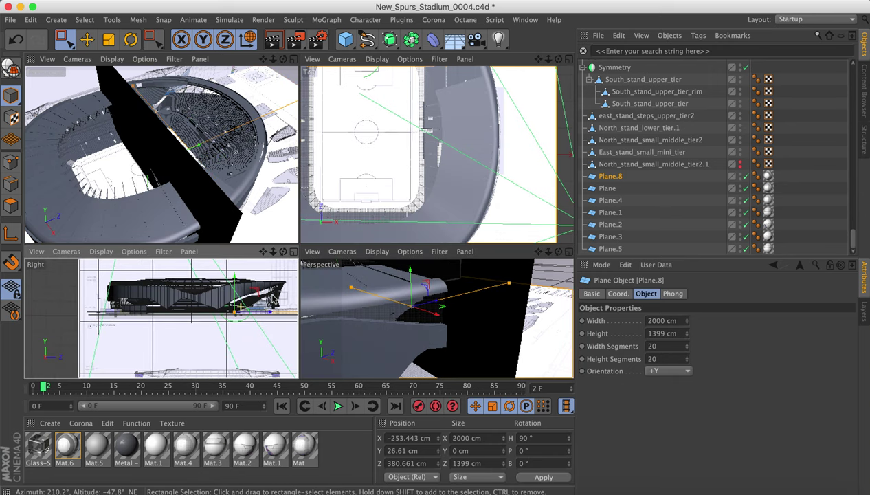
scroll(301, 245, up, 1)
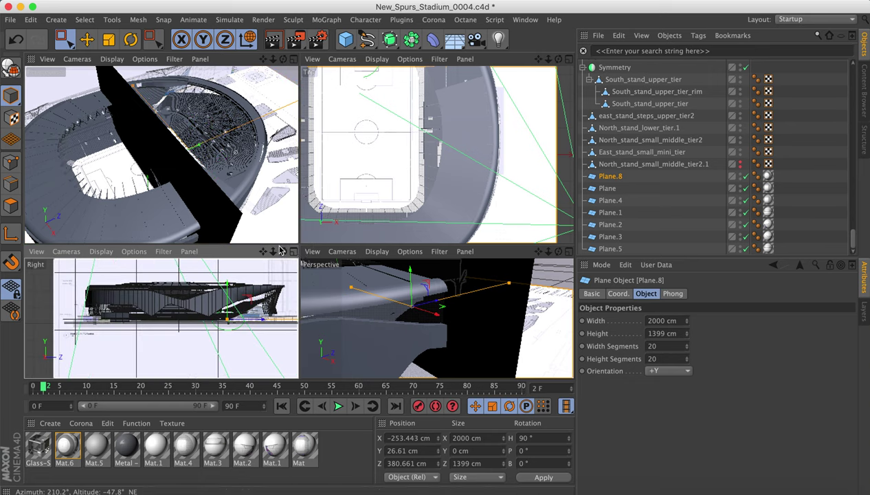
drag(273, 252, 309, 251)
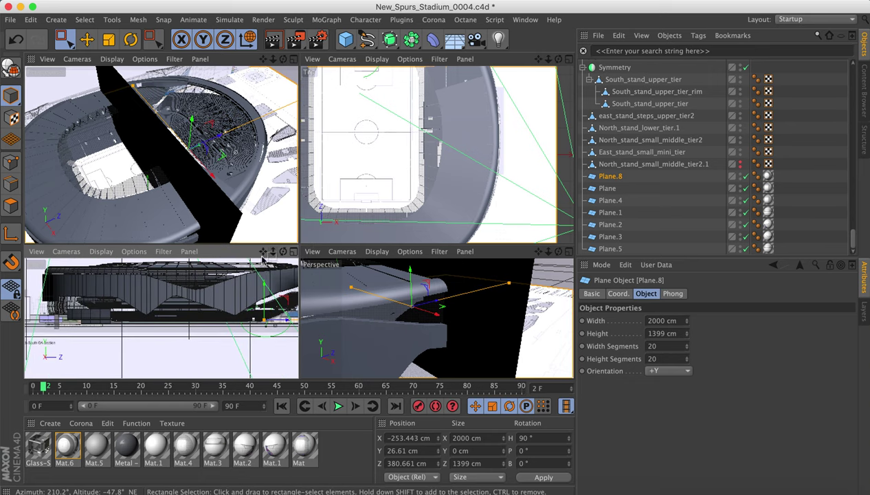
drag(263, 251, 185, 274)
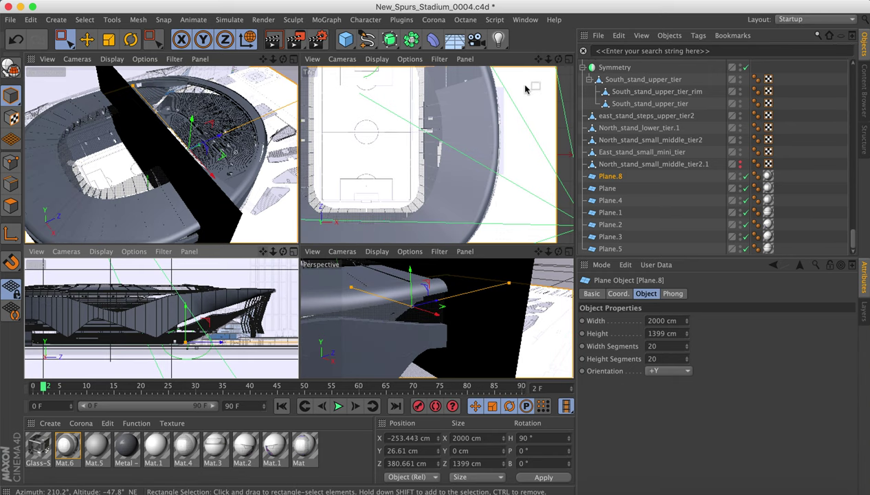
Close the current project without saving and open New_Spurs_Stadium_0005.c4d.
key(super+q)
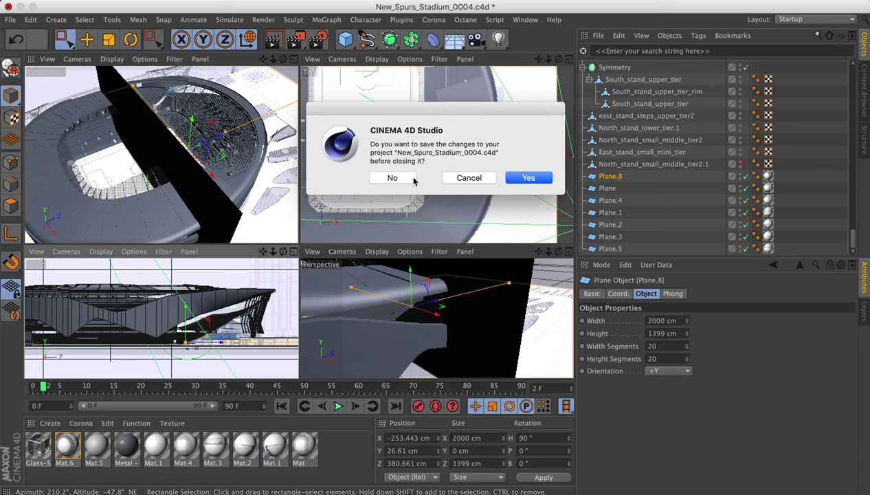
click(395, 177)
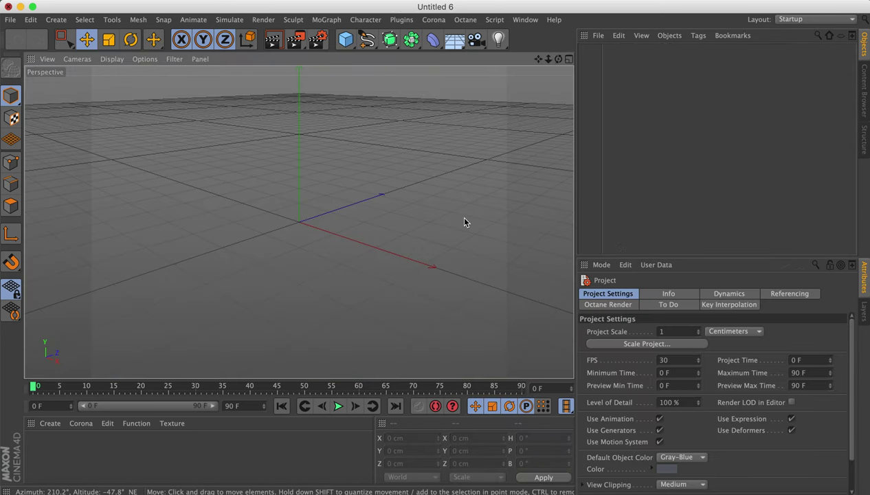
key(super+o)
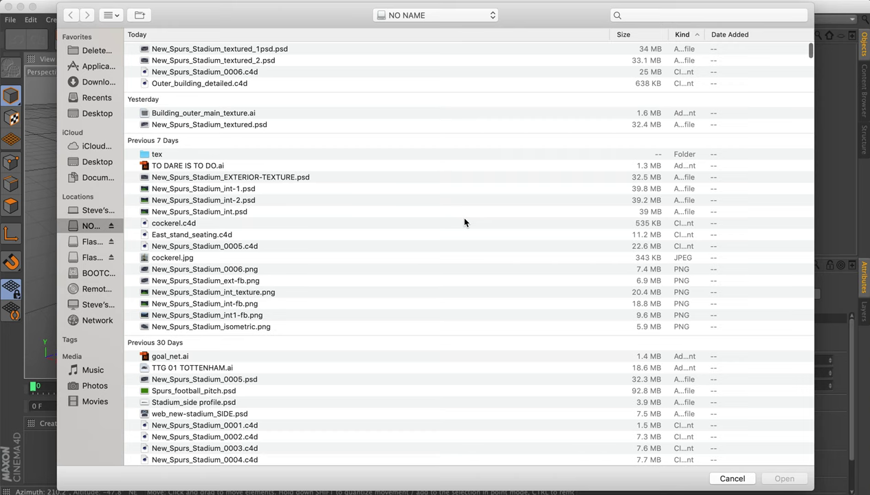
scroll(464, 221, down, 2)
scroll(464, 221, down, 3)
scroll(464, 222, down, 3)
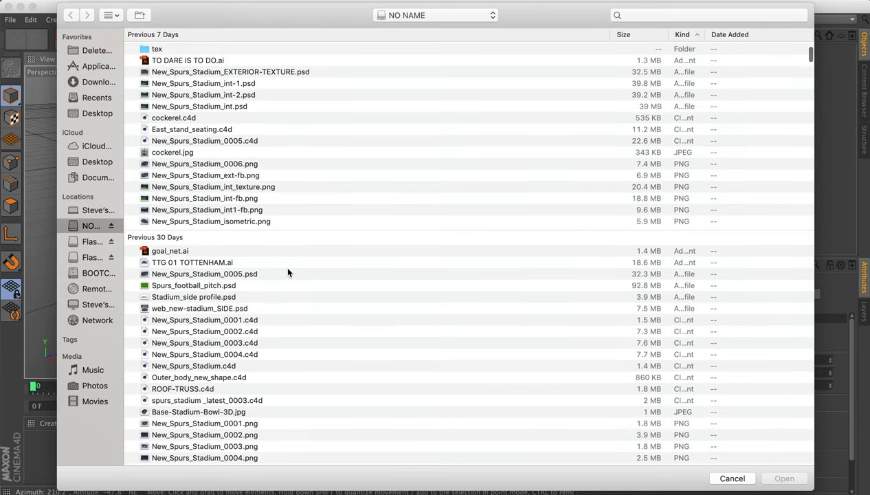
scroll(287, 272, down, 1)
scroll(288, 272, up, 4)
scroll(288, 272, up, 4)
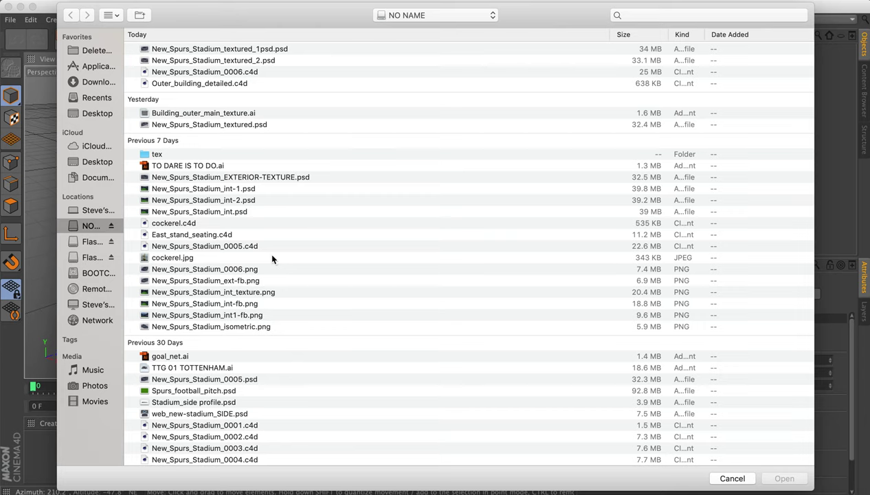
click(229, 248)
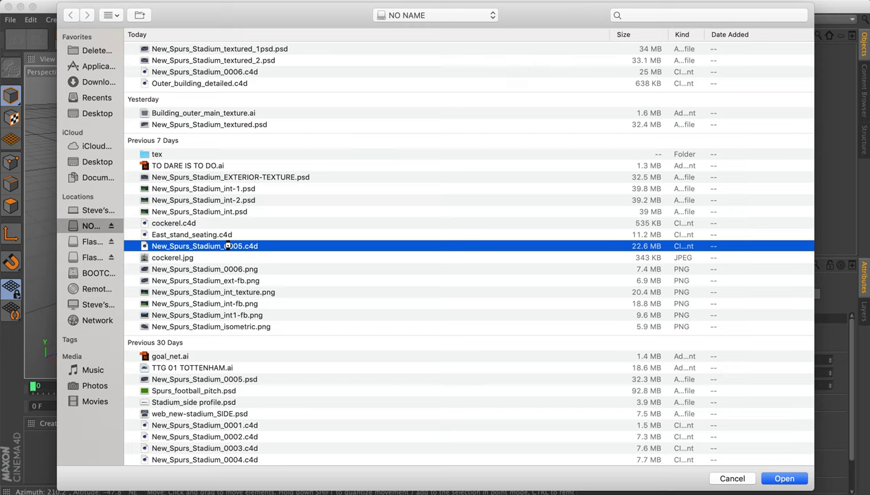
double_click(227, 245)
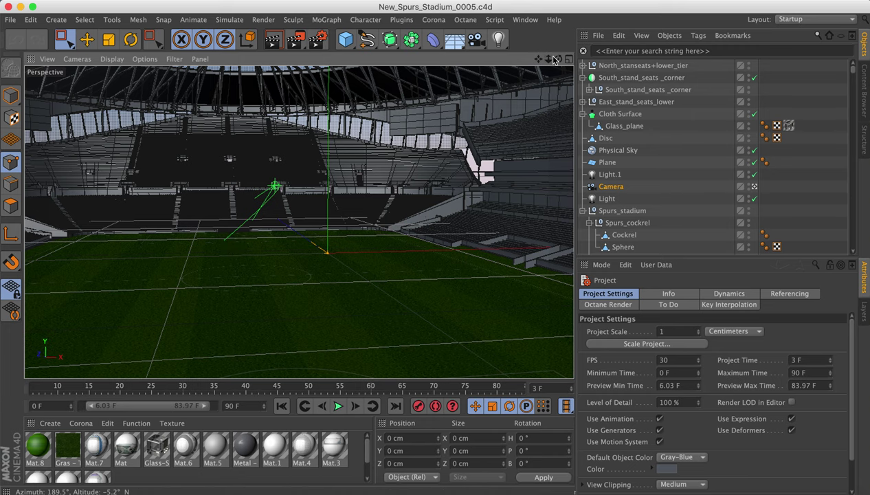
Examine the stadium from the interior at pitch level out to an overview above the roof.
mouse_move(554, 58)
mouse_down()
mouse_move(545, 84)
mouse_move(560, 63)
mouse_up()
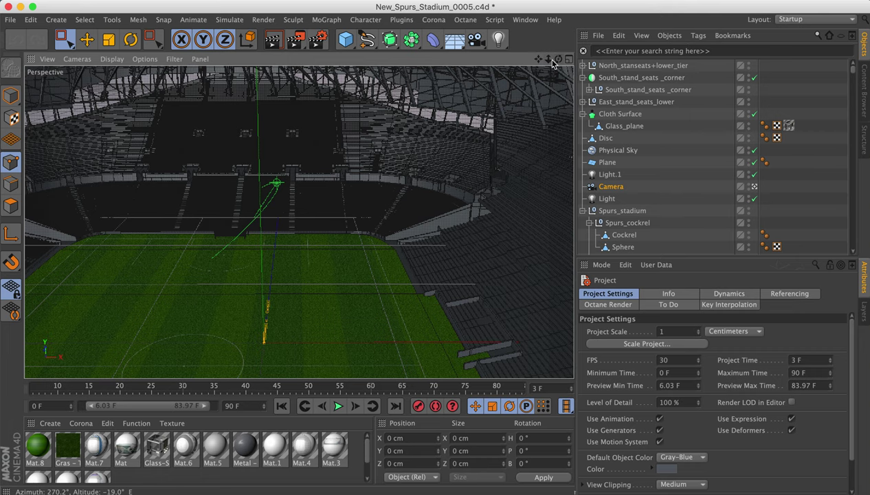
drag(548, 59, 543, 62)
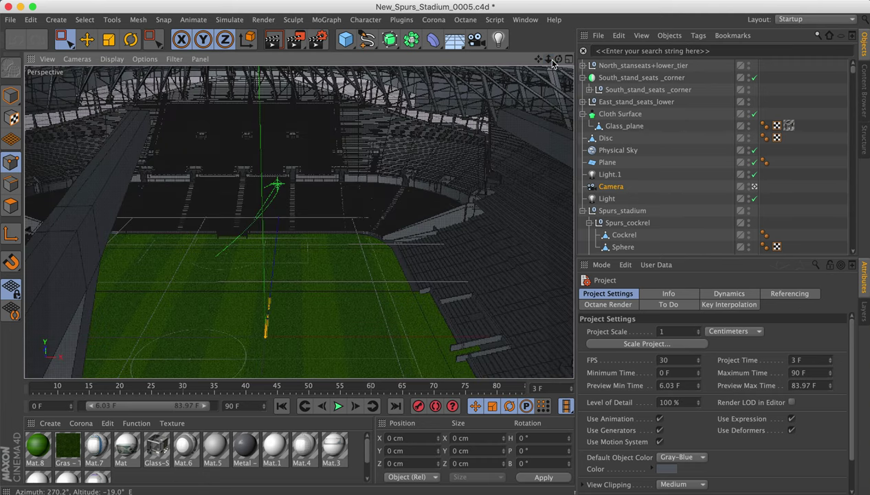
mouse_move(548, 60)
mouse_down()
mouse_move(484, 123)
mouse_move(550, 69)
mouse_move(462, 143)
mouse_move(552, 64)
mouse_up()
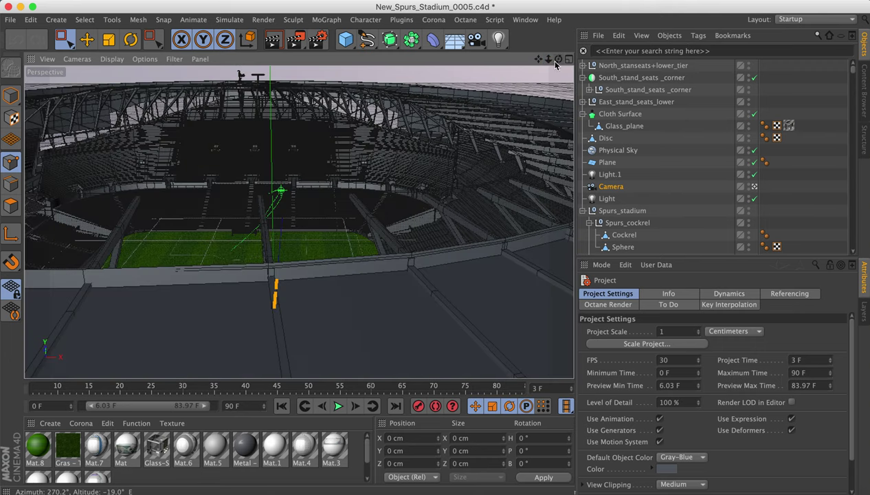
drag(548, 61, 418, 139)
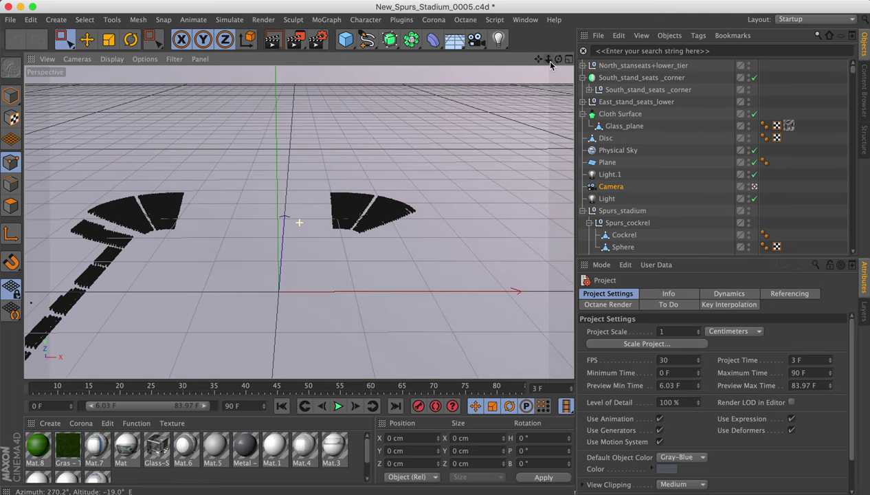
drag(550, 64, 413, 172)
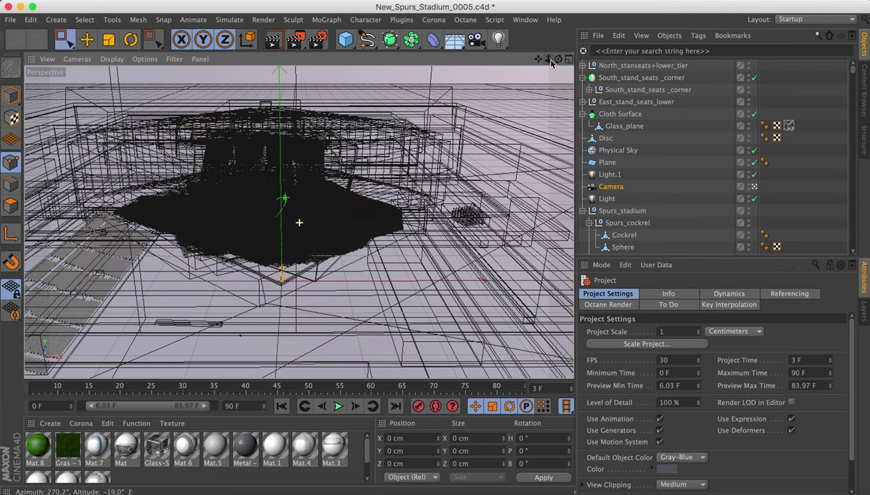
drag(548, 60, 443, 175)
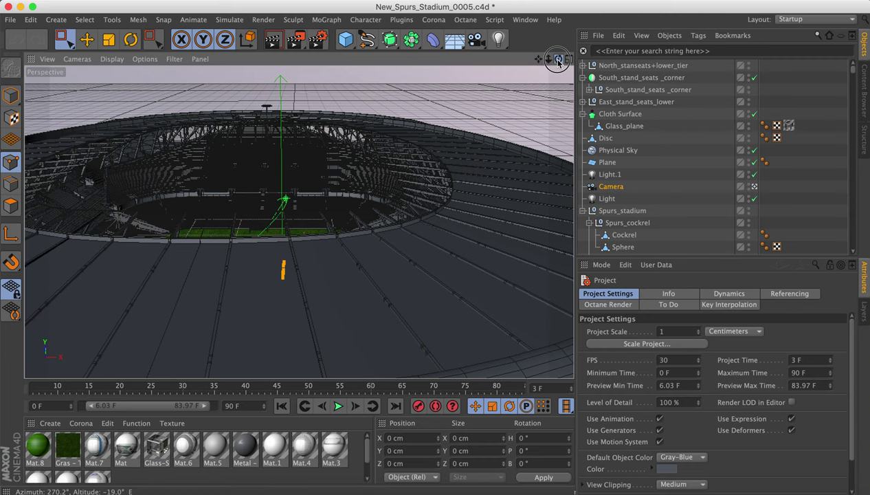
alt+drag(298, 222, 299, 221)
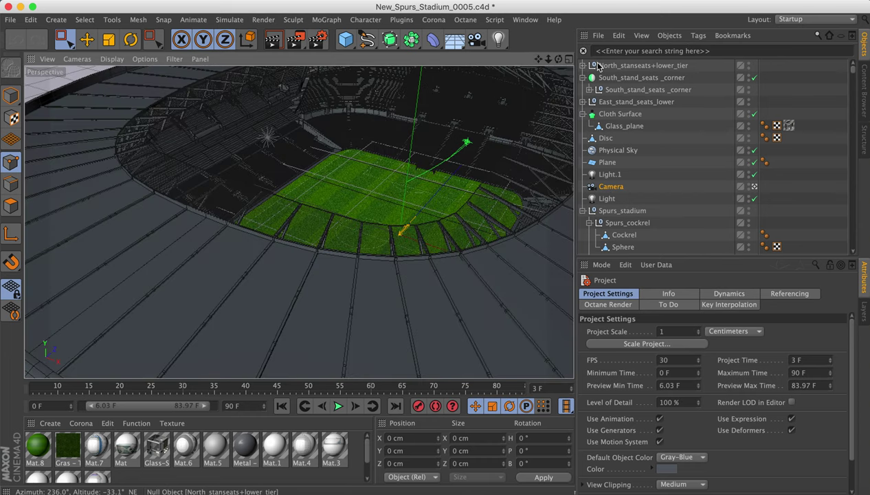
Select the East_stand_seats_lower group and inspect the seat cloners inside it.
click(627, 103)
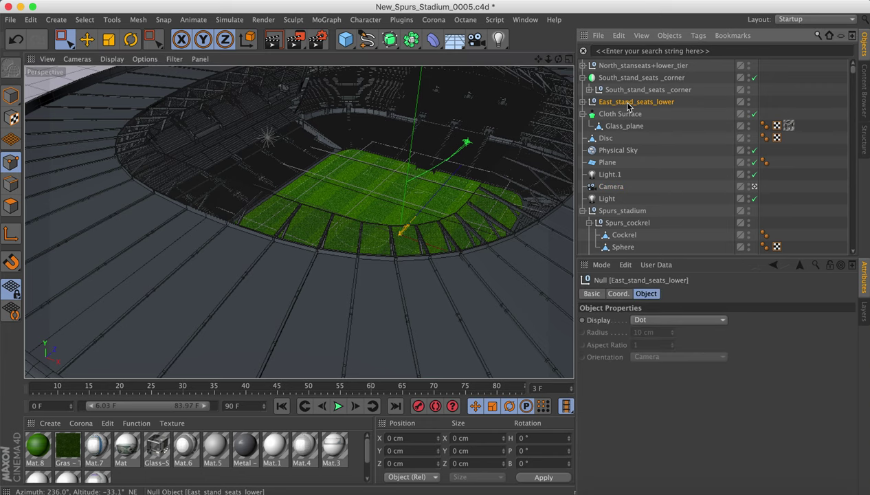
click(582, 103)
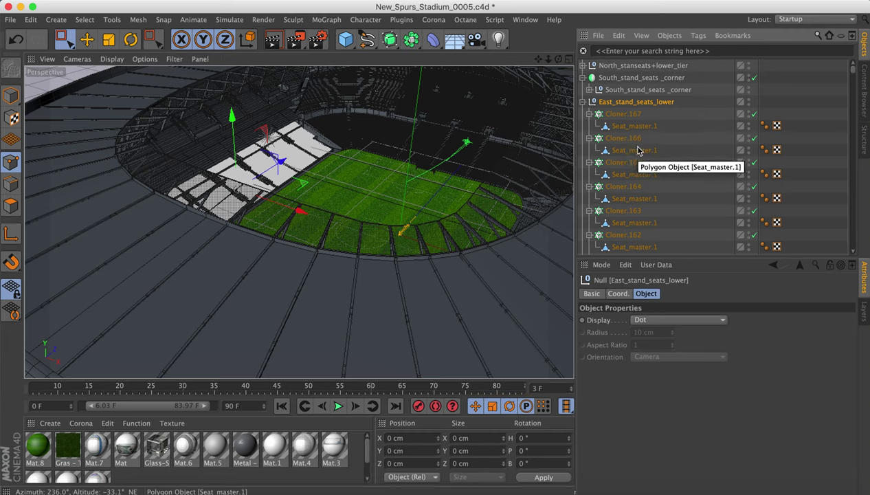
click(582, 102)
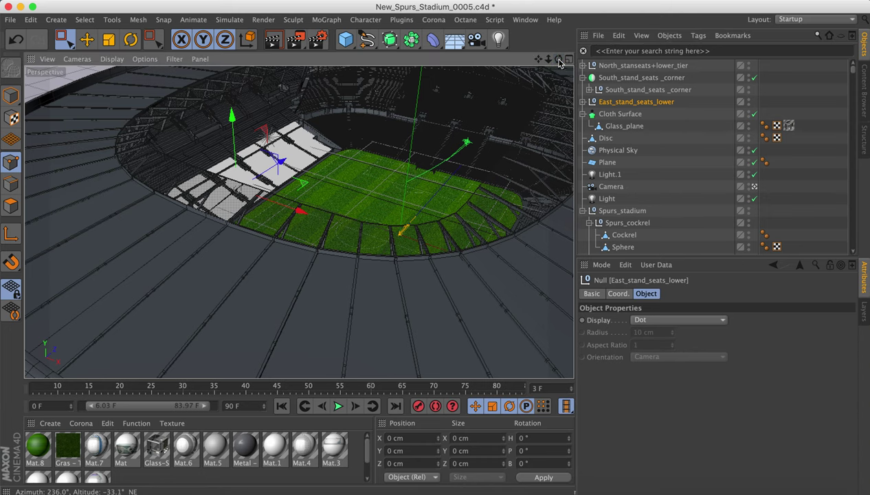
Check the object information for the selected east stand lower seating, including its point, polygon and object counts.
drag(558, 58, 504, 82)
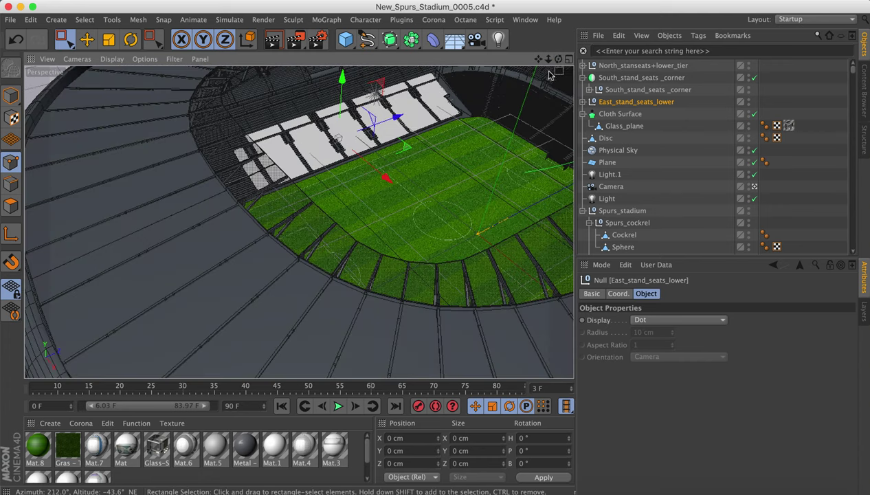
drag(539, 60, 466, 103)
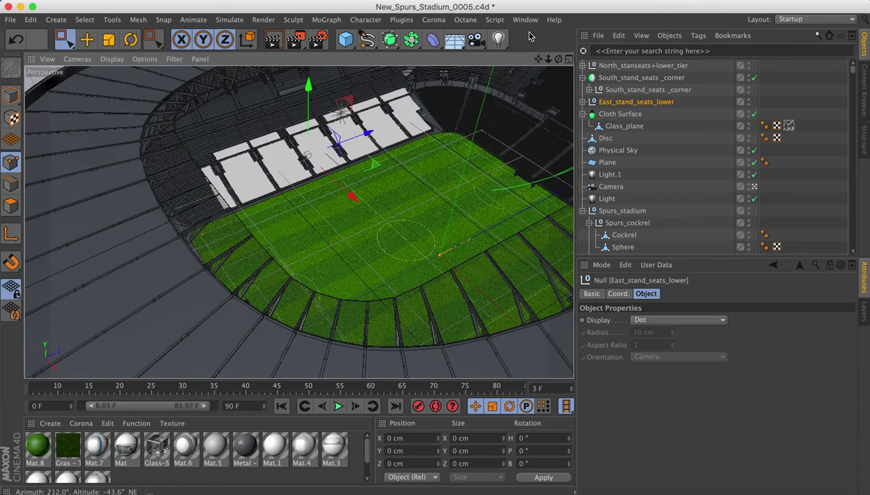
click(529, 21)
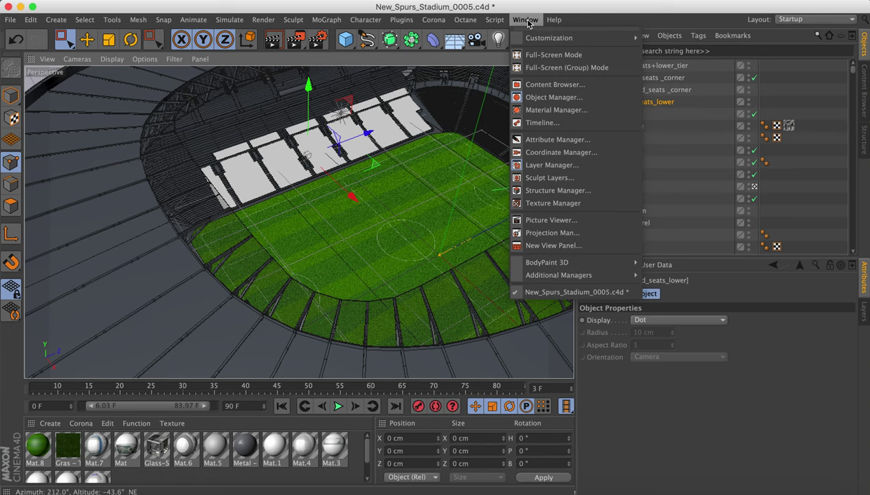
click(431, 98)
key(super+i)
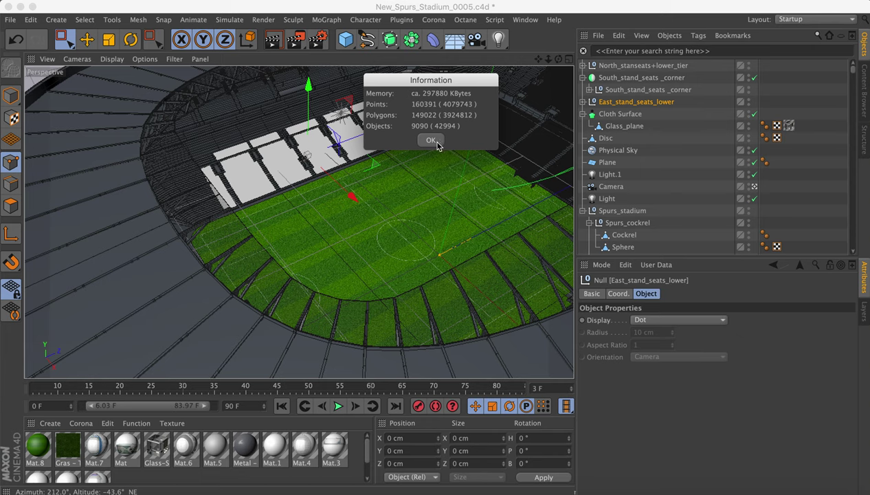
click(437, 142)
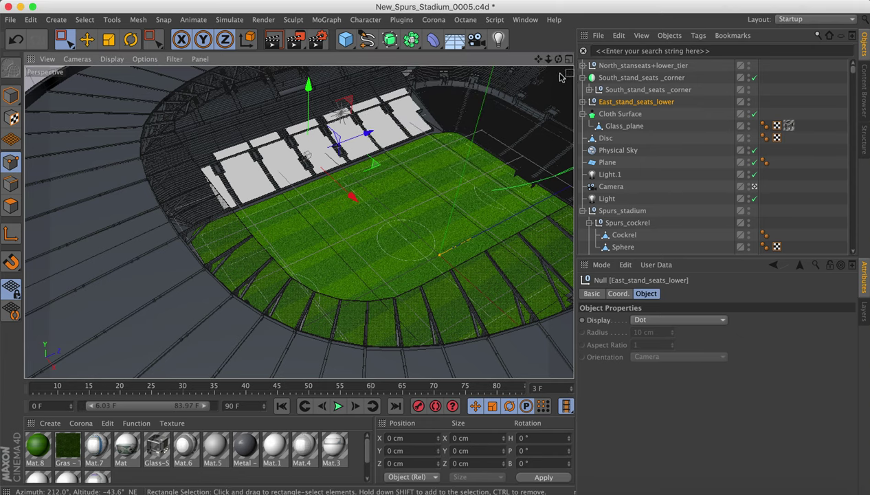
drag(540, 61, 446, 84)
key(o)
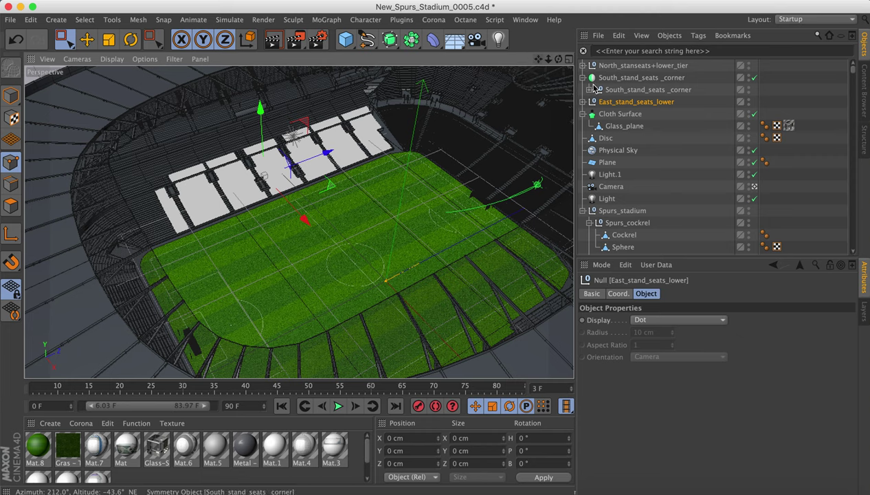
Hide the East_stand_seats_lower, South_stand_seats _corner and North_stanseats+lower_tier groups in the viewport and renderer.
click(748, 100)
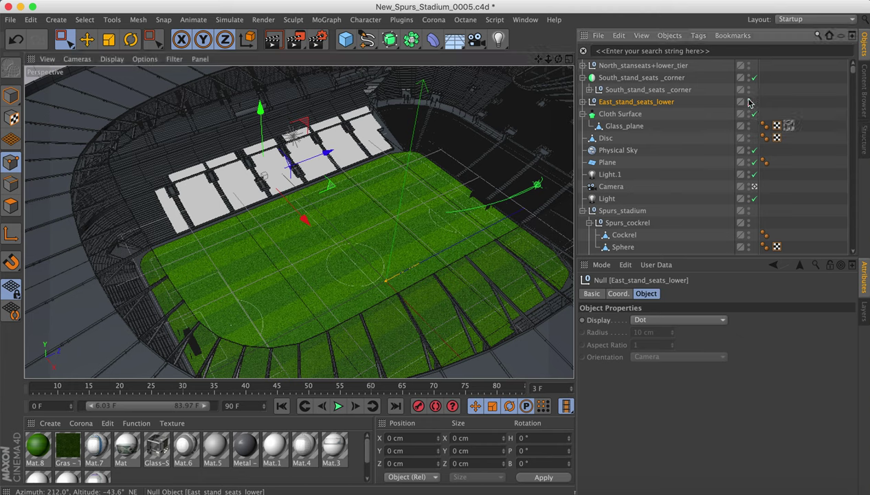
click(748, 99)
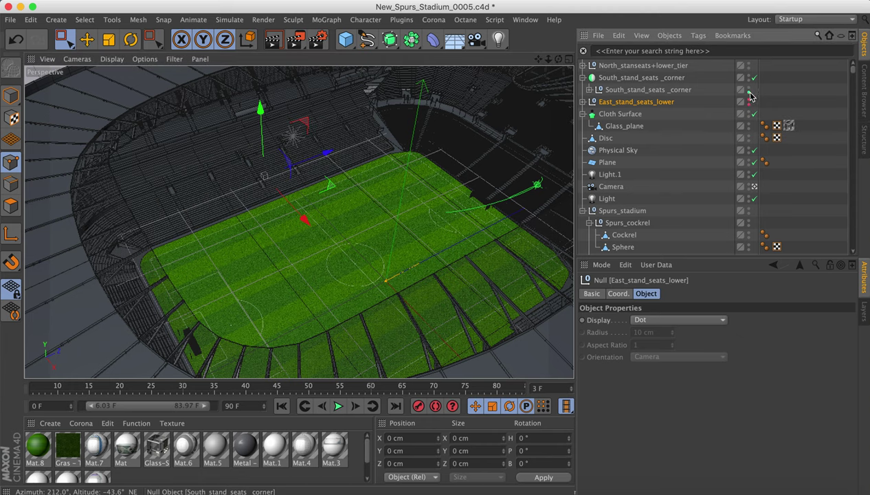
click(749, 90)
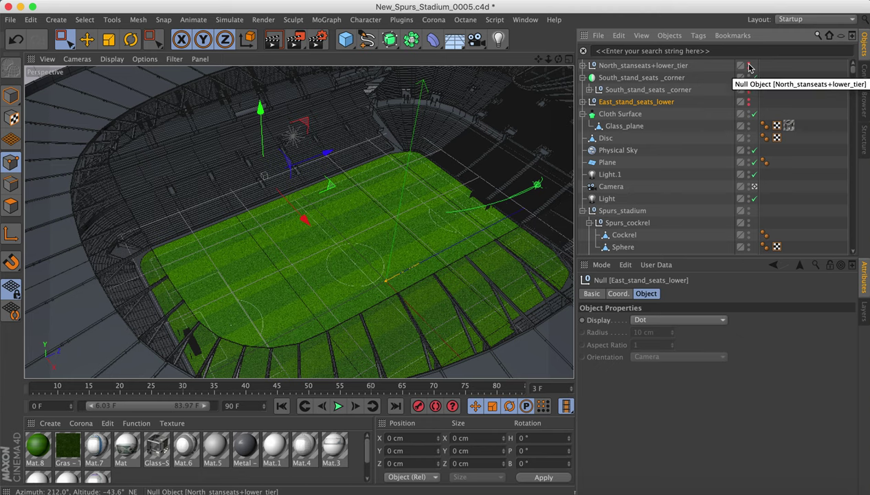
Collapse the South_stand_seats group under Subdivision Surface, hide it in the viewport and renderer, and clear the object selection.
scroll(699, 185, down, 10)
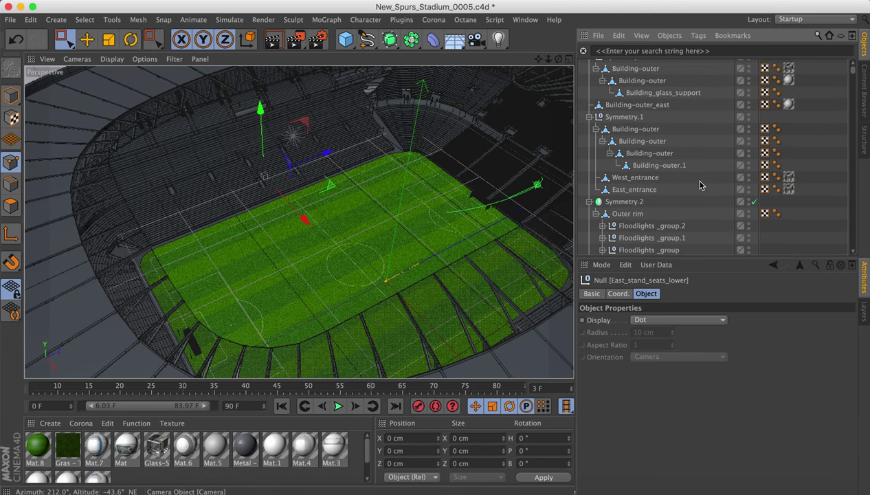
scroll(699, 184, up, 5)
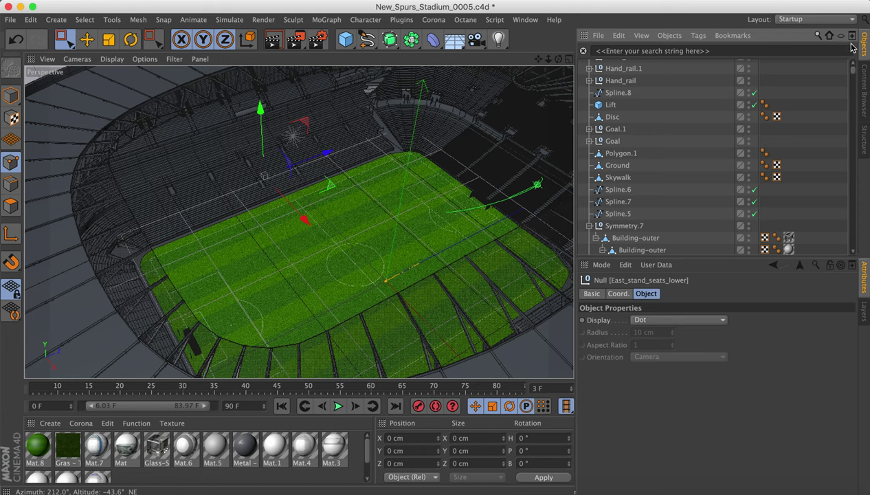
mouse_move(852, 68)
mouse_down()
mouse_move(863, 134)
mouse_move(851, 219)
mouse_move(863, 44)
mouse_move(853, 49)
mouse_move(856, 93)
mouse_move(854, 74)
mouse_up()
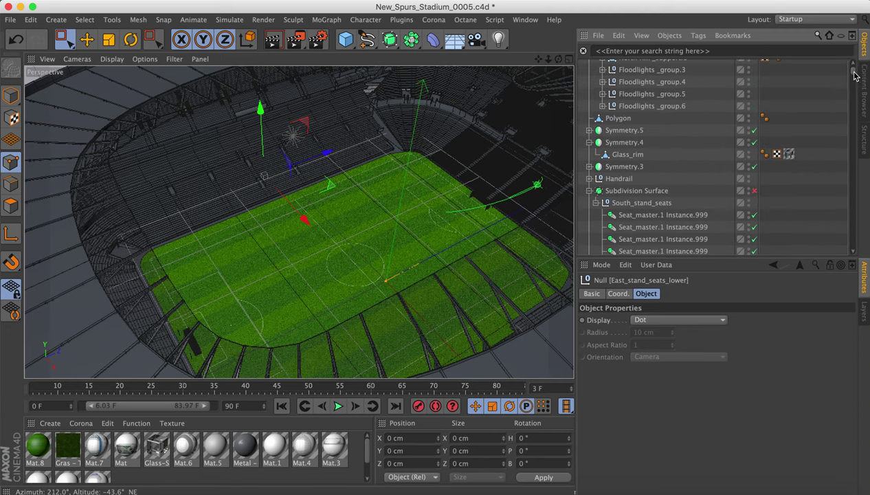
click(596, 204)
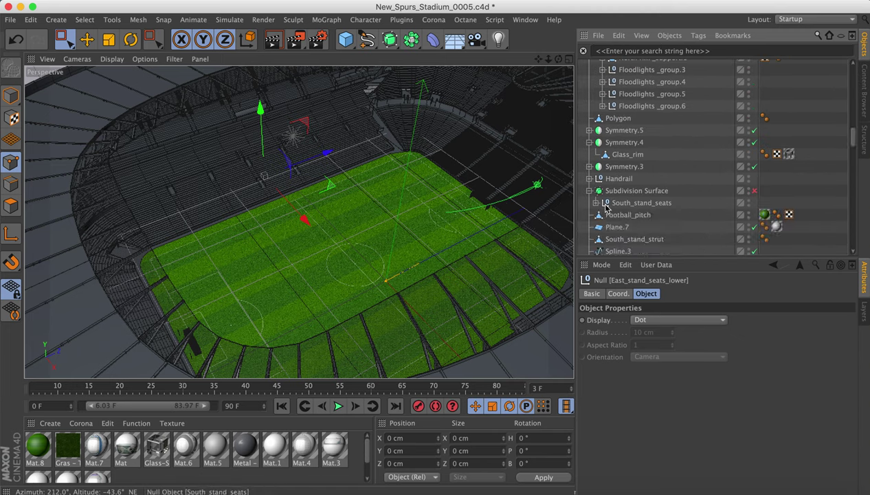
click(750, 204)
click(748, 201)
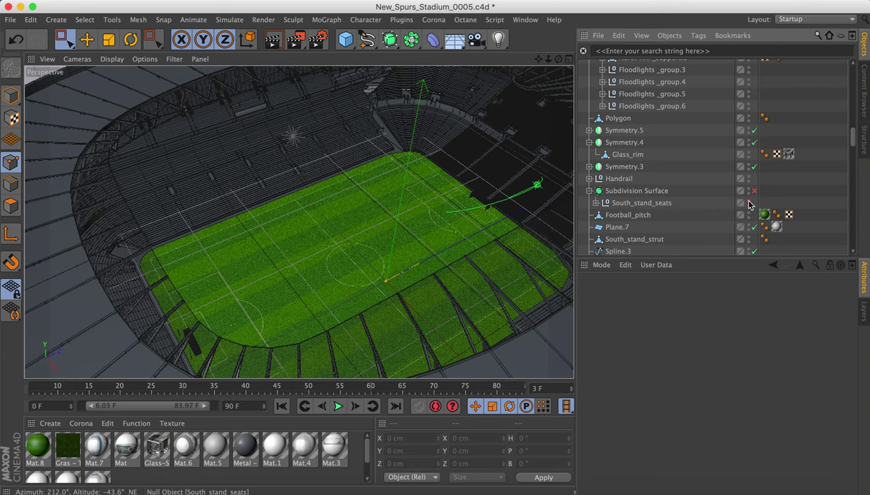
click(404, 143)
Examine the stadium without its seats, from the pitch and roof down to the outer wall and ground-level entrance.
scroll(377, 146, up, 3)
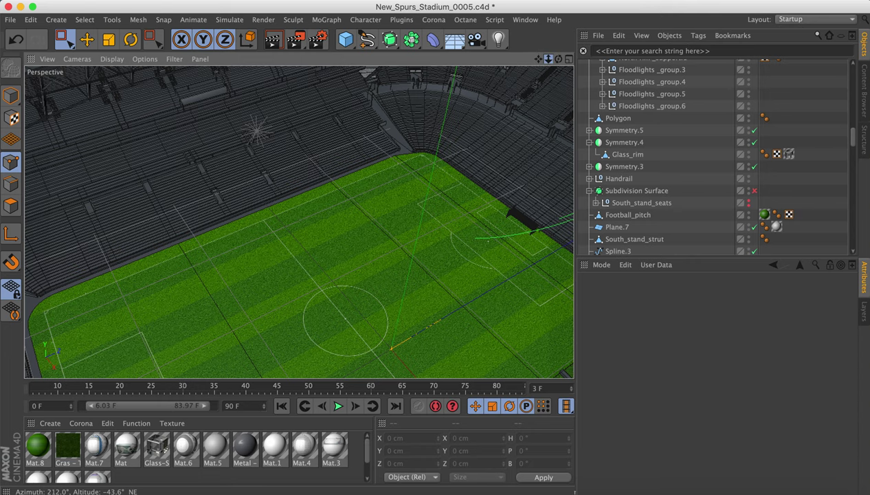
scroll(299, 222, down, 3)
scroll(299, 222, down, 5)
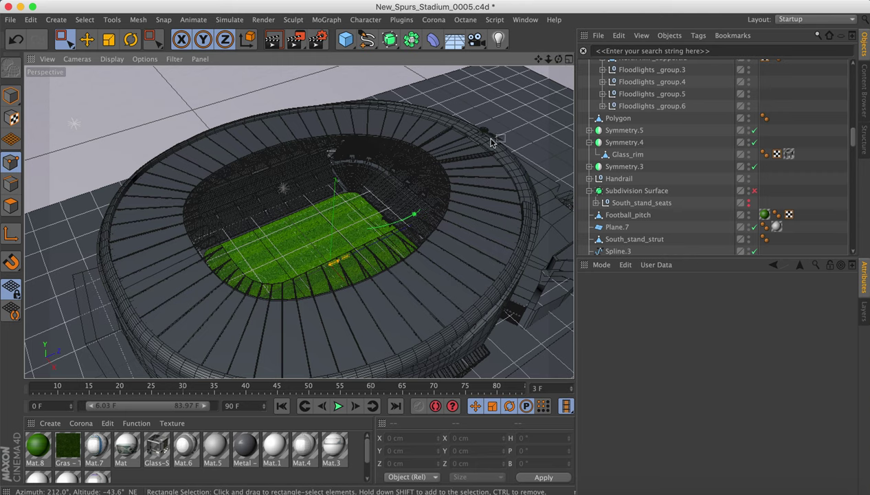
scroll(473, 102, up, 2)
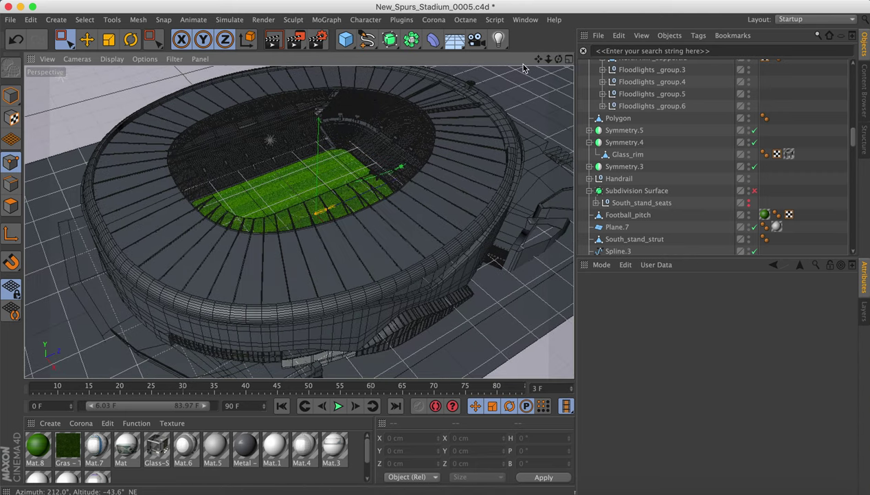
drag(558, 59, 552, 58)
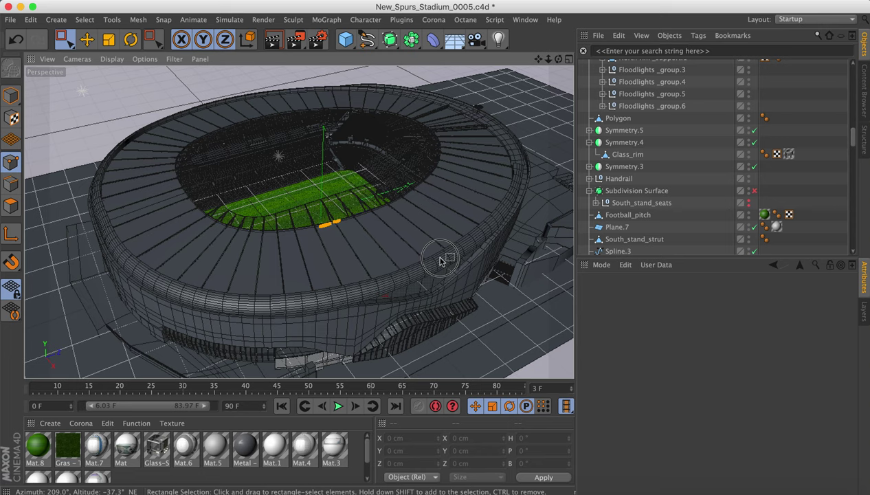
scroll(437, 167, up, 2)
scroll(437, 167, up, 2)
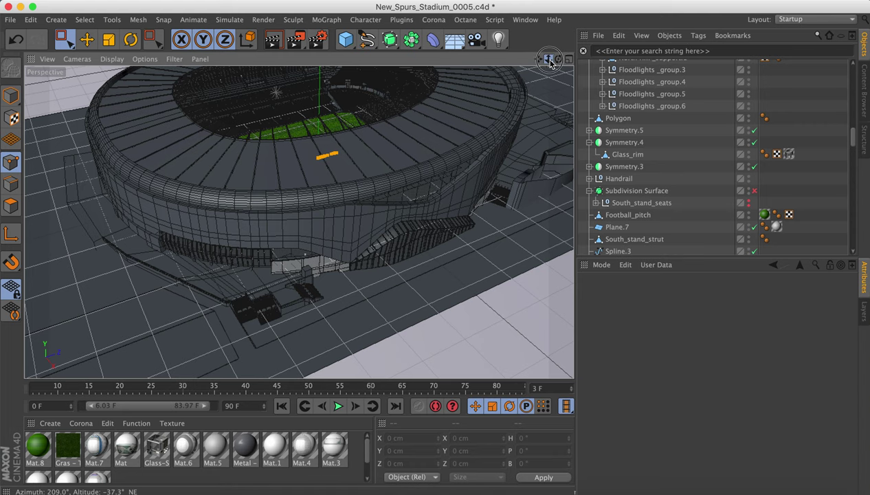
drag(548, 59, 540, 61)
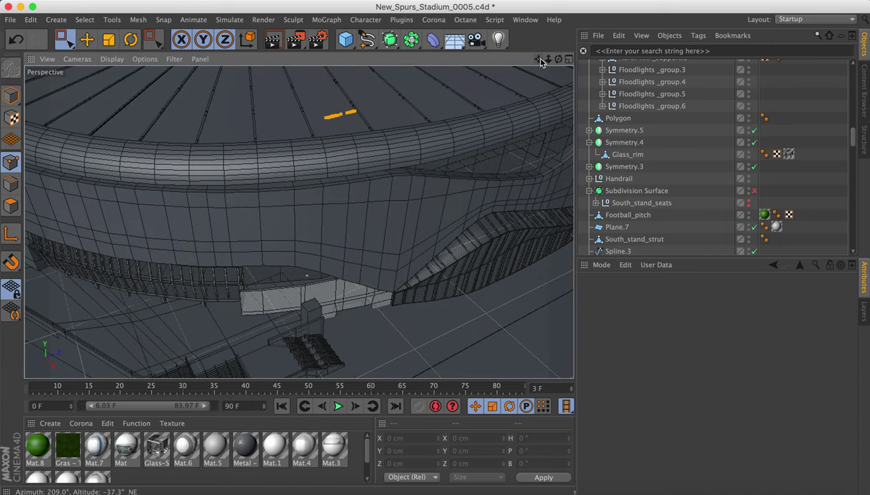
drag(538, 60, 536, 44)
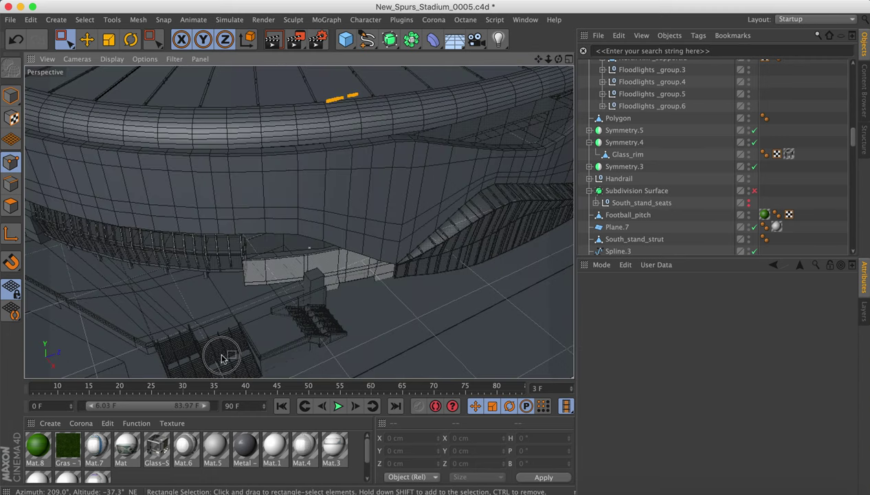
Render a viewport preview of the external staircase with its rows of handrails near the entrance.
scroll(351, 314, up, 8)
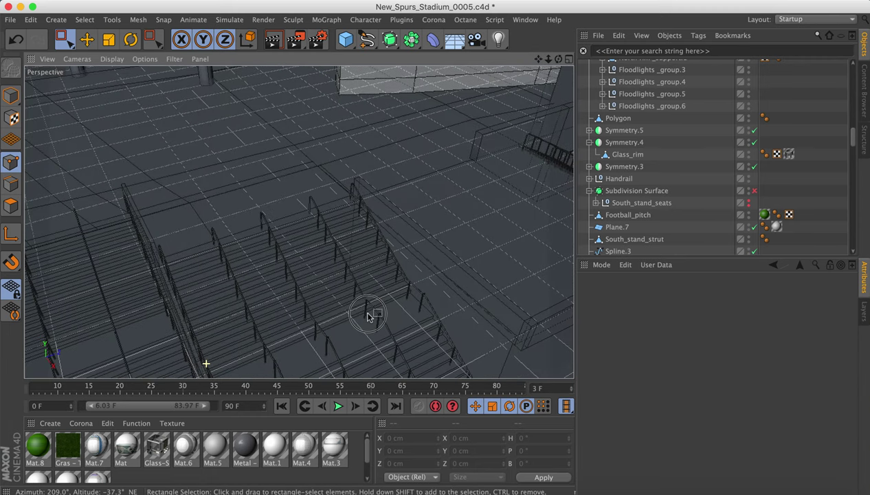
scroll(394, 304, up, 5)
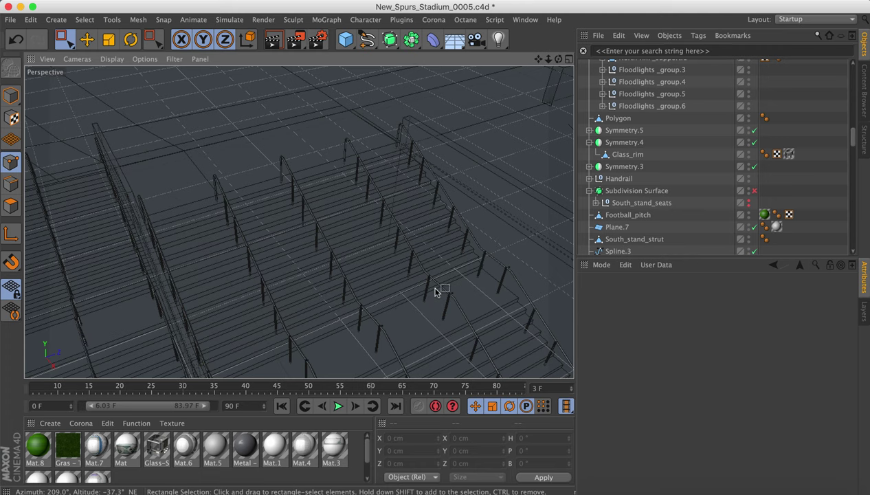
scroll(337, 320, up, 8)
scroll(457, 289, down, 5)
scroll(413, 301, down, 10)
scroll(364, 312, down, 8)
scroll(323, 320, down, 10)
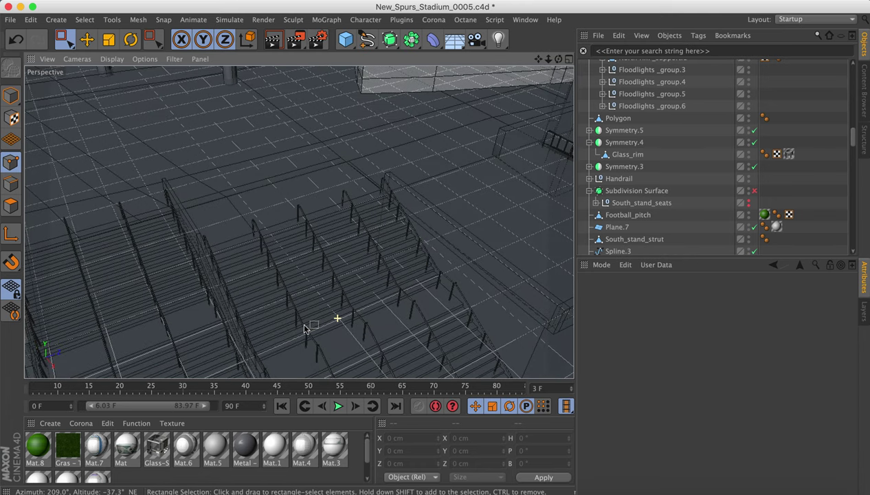
scroll(295, 302, down, 8)
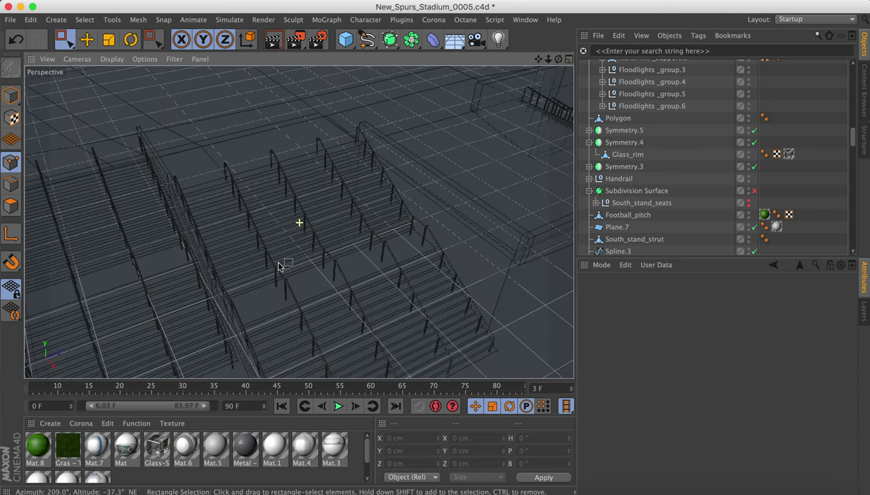
key(ctrl+r)
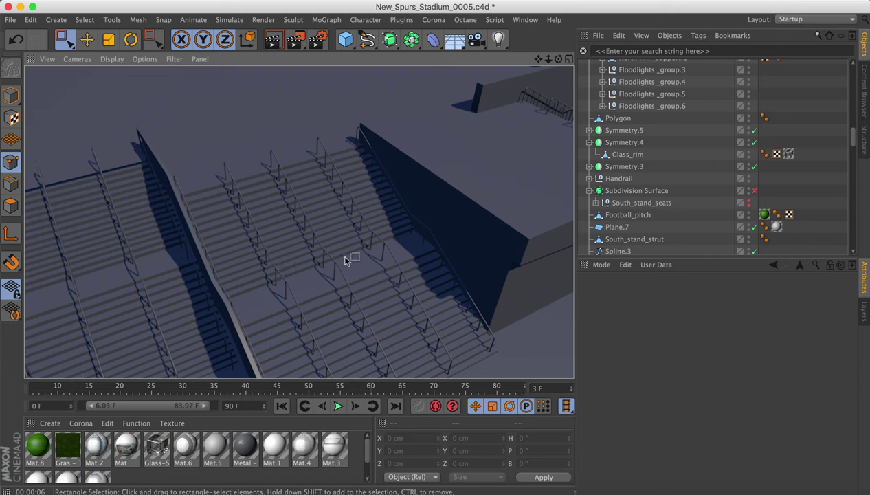
Examine the outer facade and the curved ribbed section beside the entrance, pulling back to the whole building.
alt+drag(345, 252, 267, 338)
scroll(464, 81, down, 1)
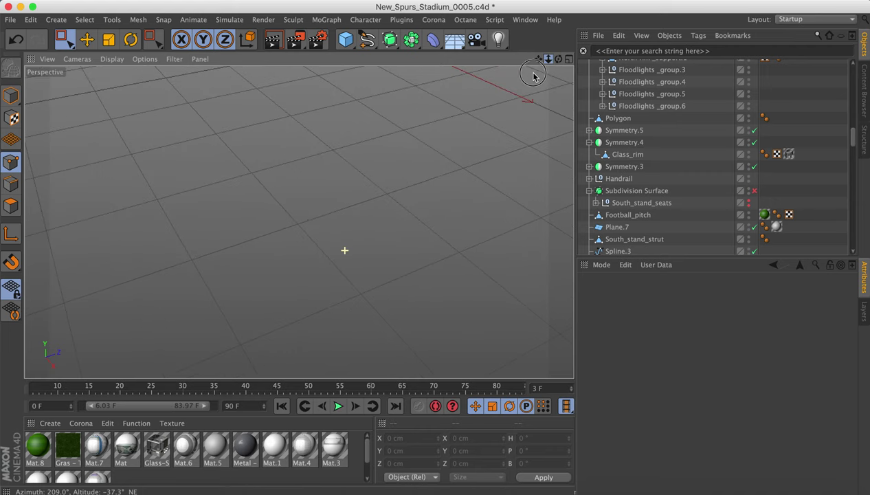
drag(547, 59, 489, 59)
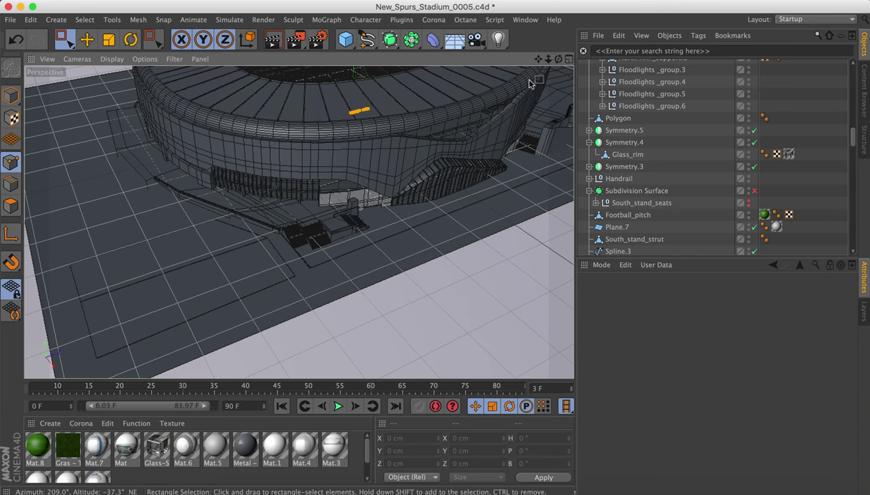
mouse_move(538, 61)
mouse_down()
mouse_move(452, 91)
mouse_move(441, 104)
mouse_up()
alt+right_drag(432, 147, 508, 128)
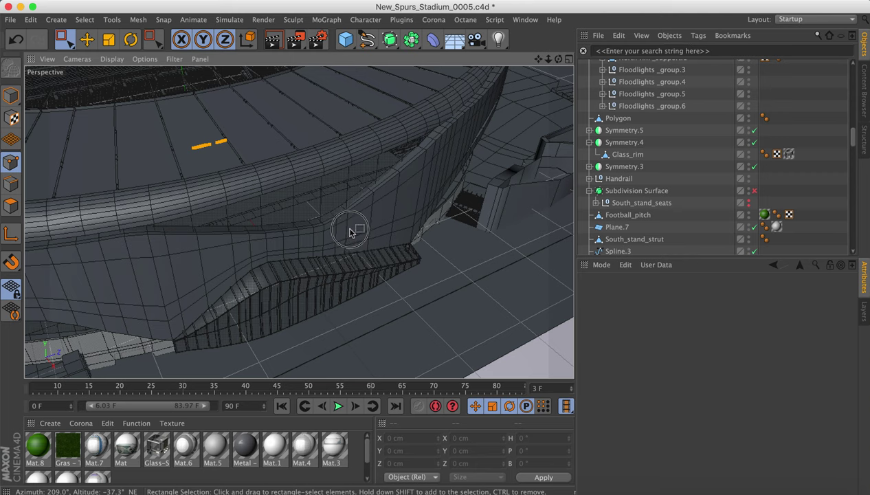
alt+drag(361, 219, 334, 227)
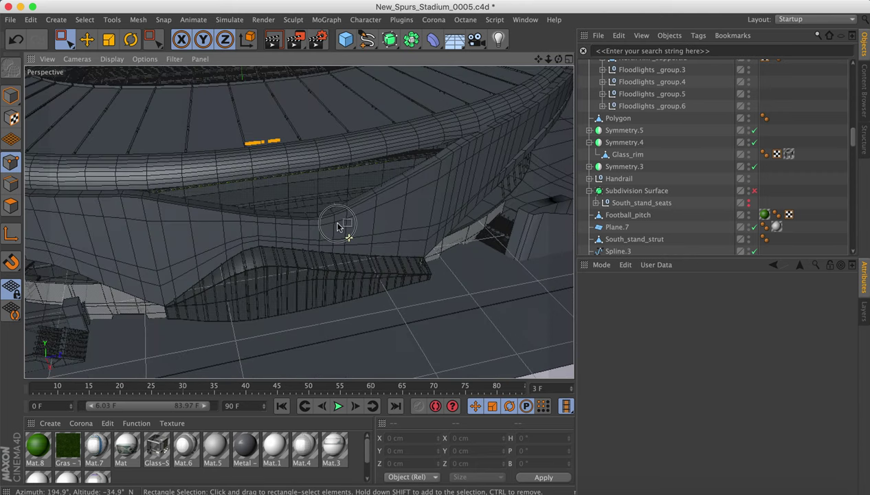
scroll(279, 268, down, 5)
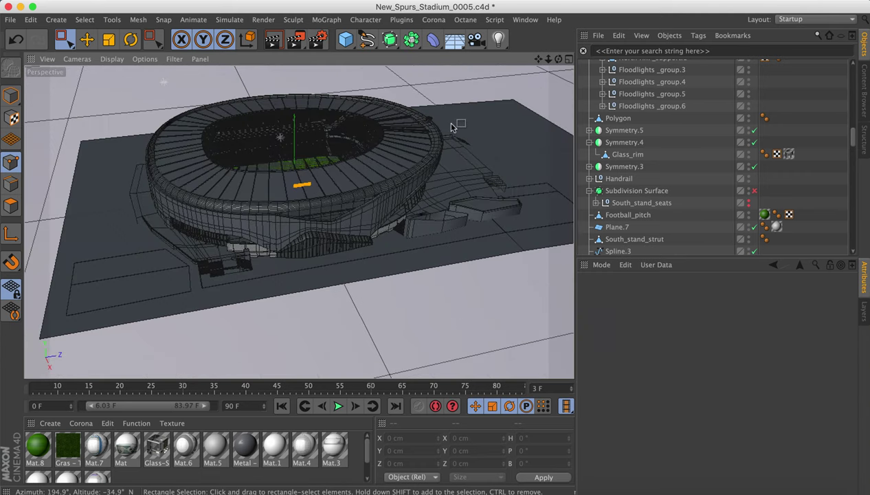
Examine the stadium and its surrounding site from above, round to the podium and the outer steps beside it.
drag(450, 120, 367, 157)
drag(473, 129, 426, 177)
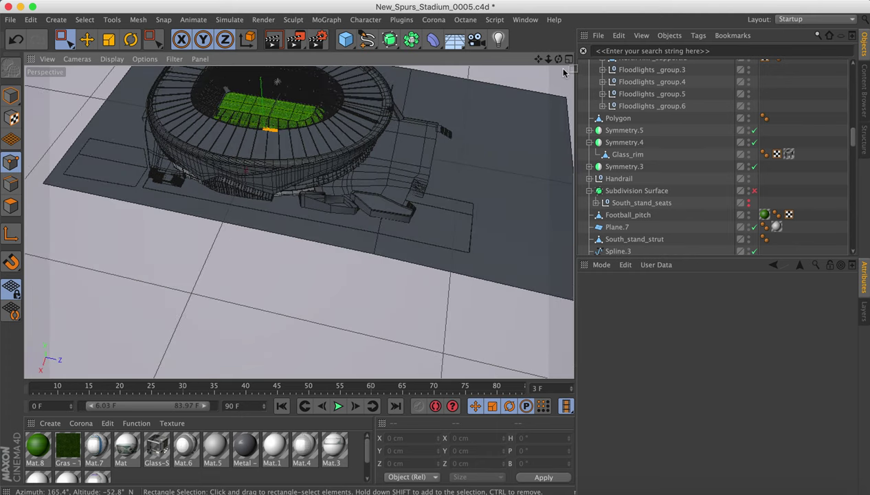
mouse_move(538, 58)
mouse_down()
mouse_move(509, 94)
mouse_move(494, 88)
mouse_up()
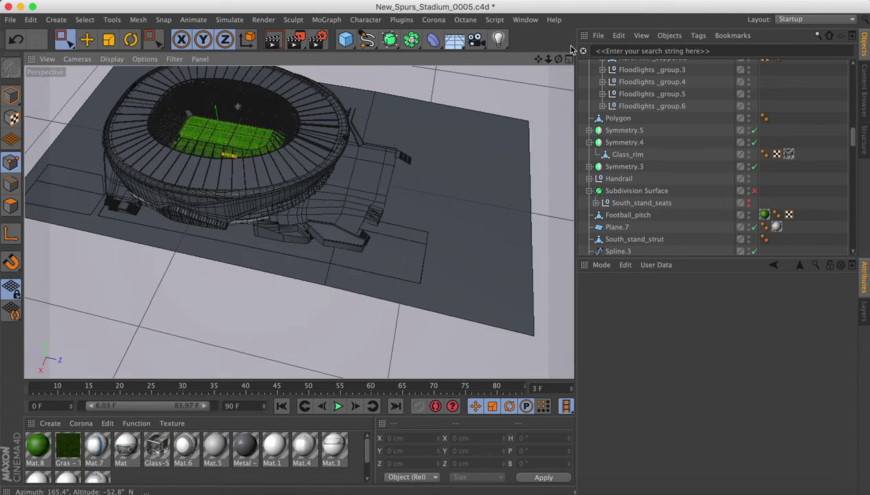
click(516, 112)
alt+drag(516, 115, 348, 160)
alt+middle_drag(349, 158, 348, 295)
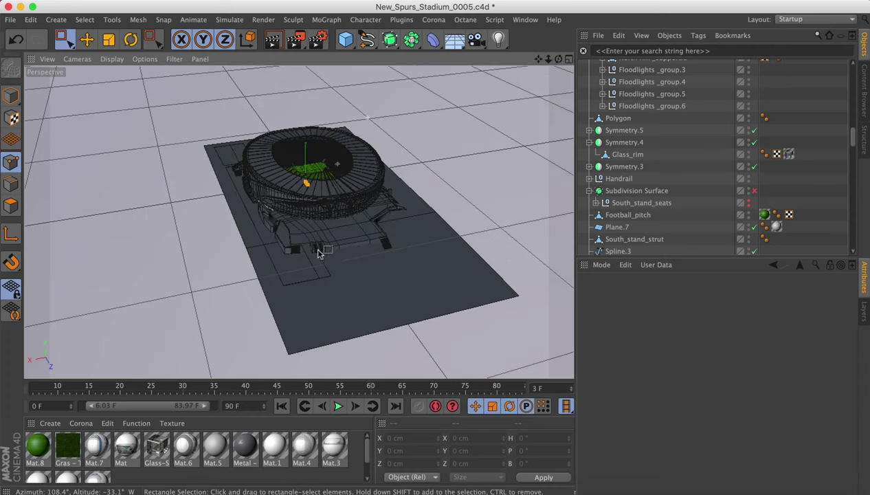
mouse_move(323, 189)
alt+right_down()
mouse_move(350, 174)
mouse_move(522, 138)
mouse_move(487, 155)
mouse_move(490, 165)
alt+right_up()
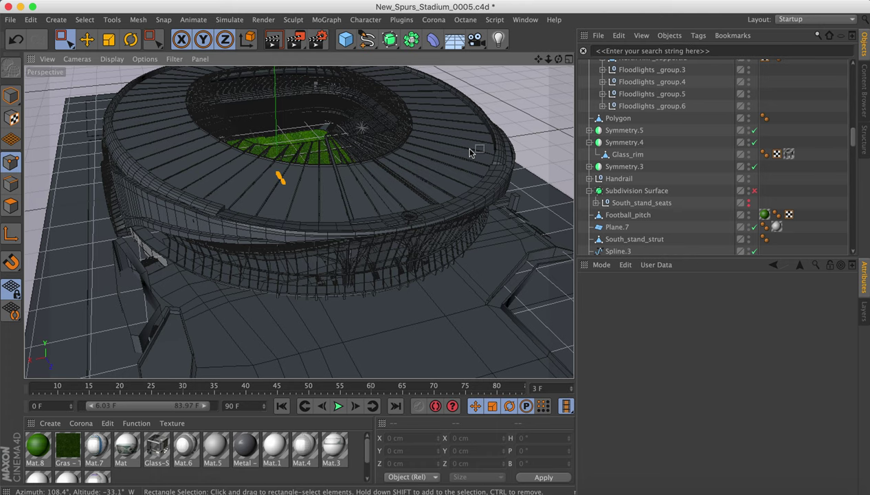
alt+drag(437, 167, 387, 176)
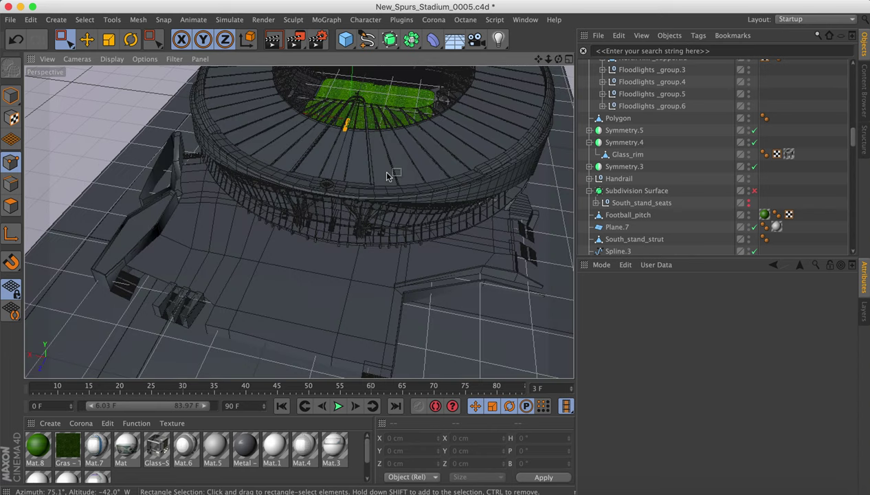
alt+middle_drag(417, 236, 298, 241)
alt+middle_drag(412, 214, 318, 258)
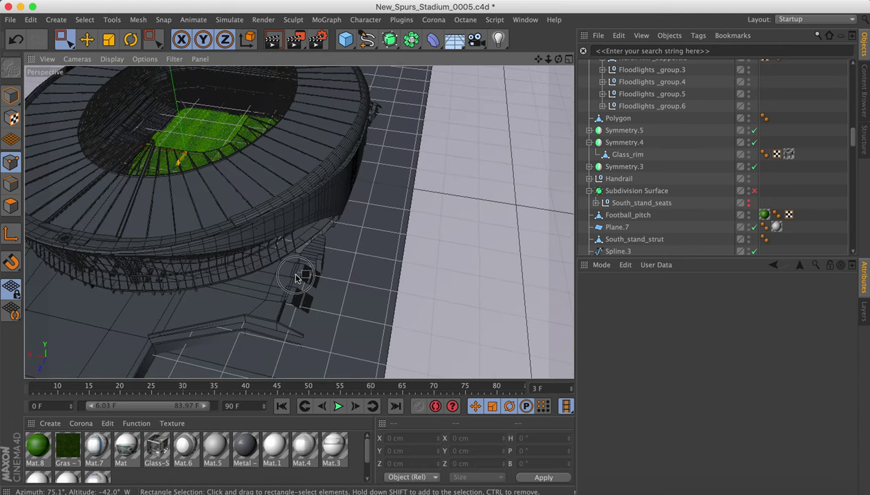
scroll(348, 253, up, 3)
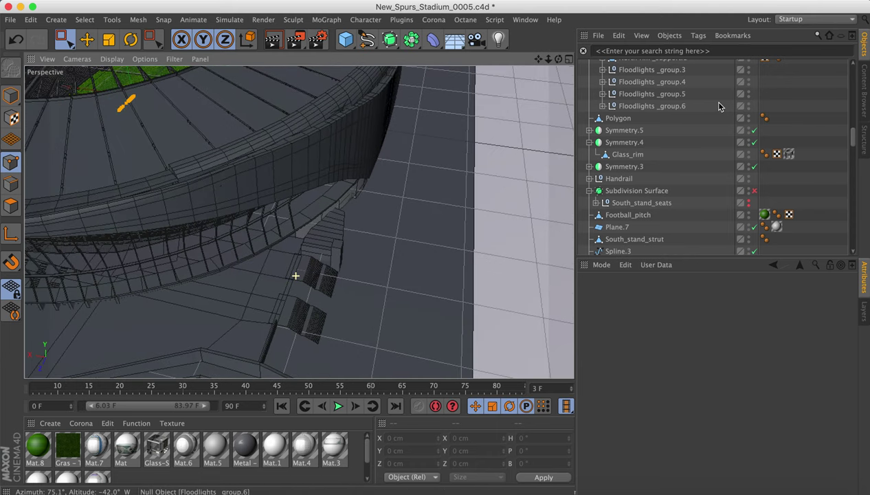
Select the Glass_plane object under the Cloth Surface and examine where it sits in the stadium's facade.
scroll(855, 132, up, 3)
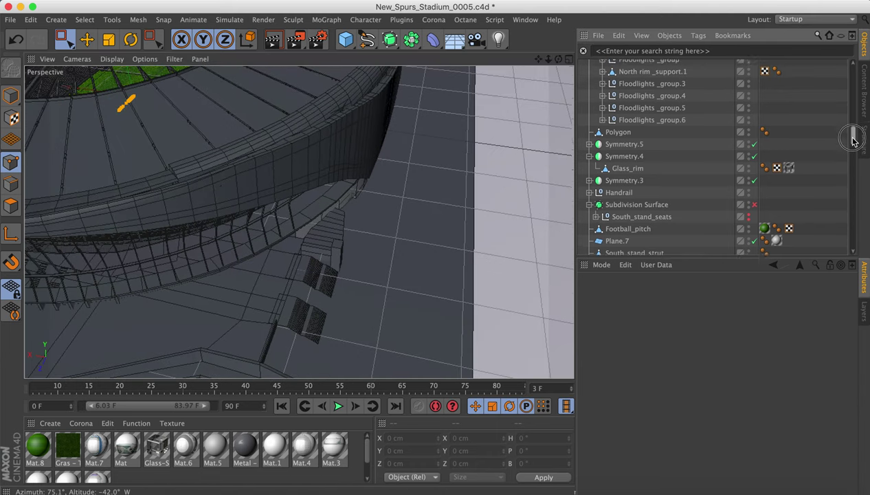
scroll(854, 132, up, 3)
drag(855, 124, 849, 77)
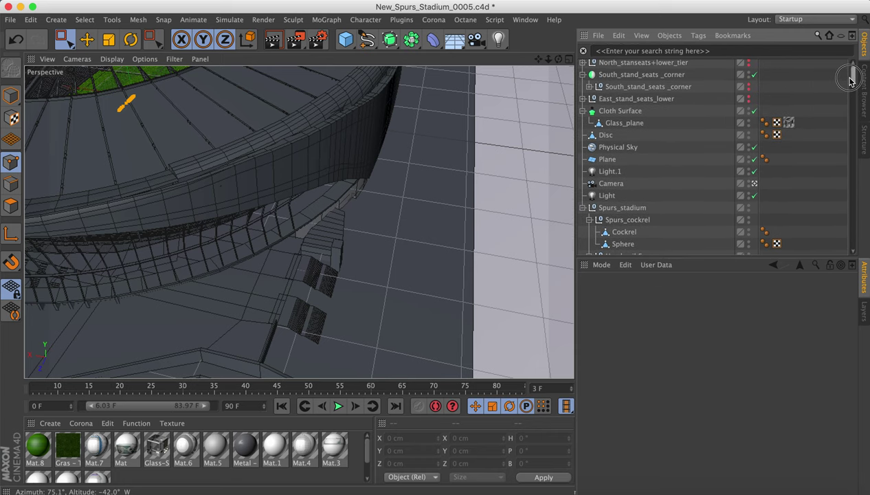
click(753, 112)
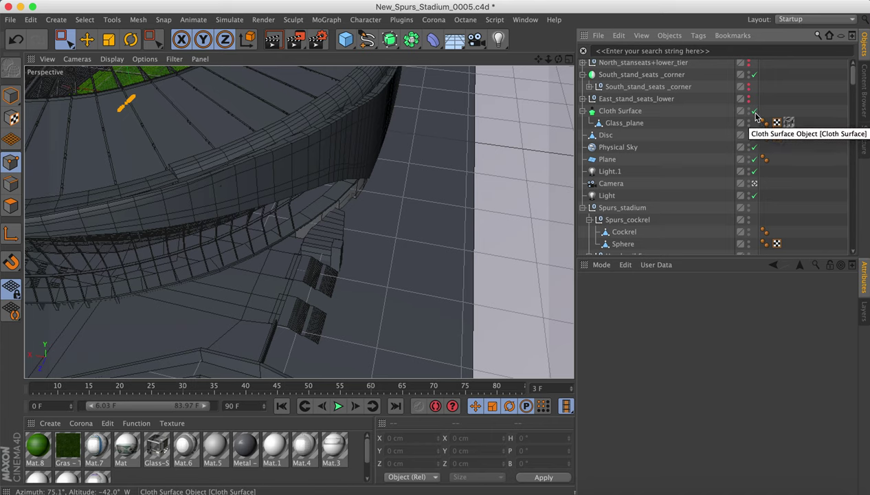
click(625, 124)
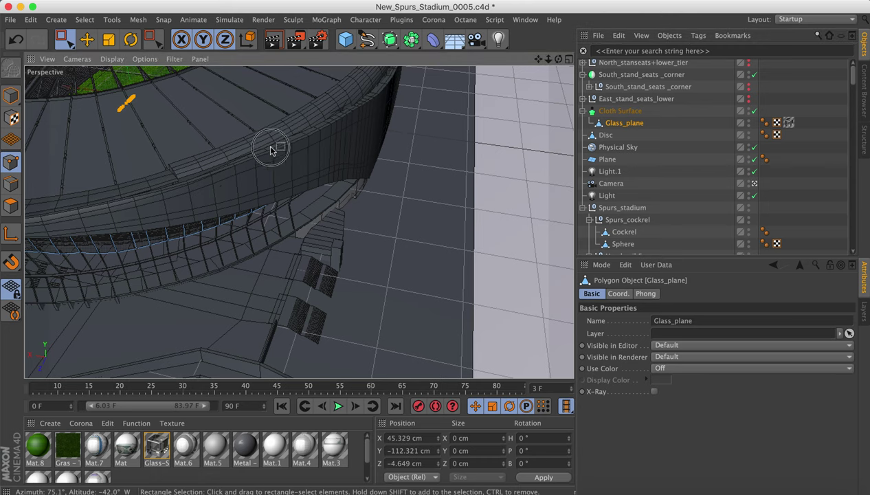
mouse_move(235, 136)
alt+mouse_down()
mouse_move(202, 112)
mouse_move(192, 89)
alt+mouse_up()
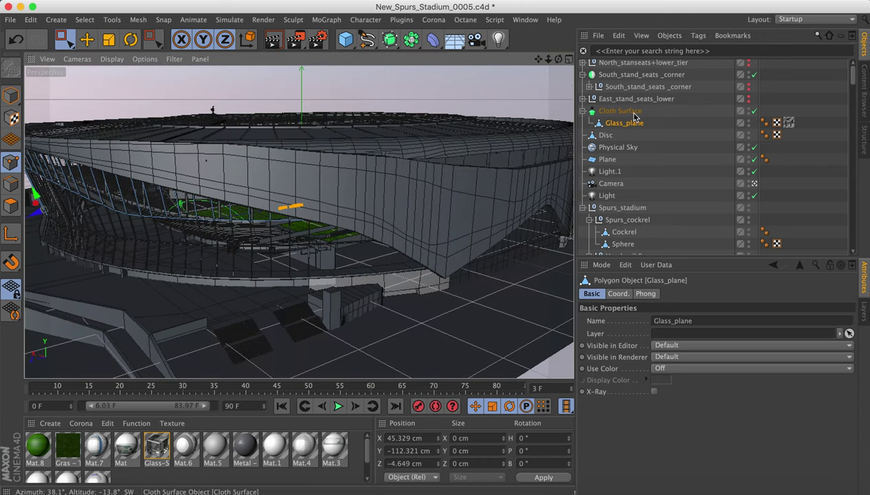
Inspect the Cloth Surface's object properties, switch the generator off and on to compare, and reselect Glass_plane.
click(632, 111)
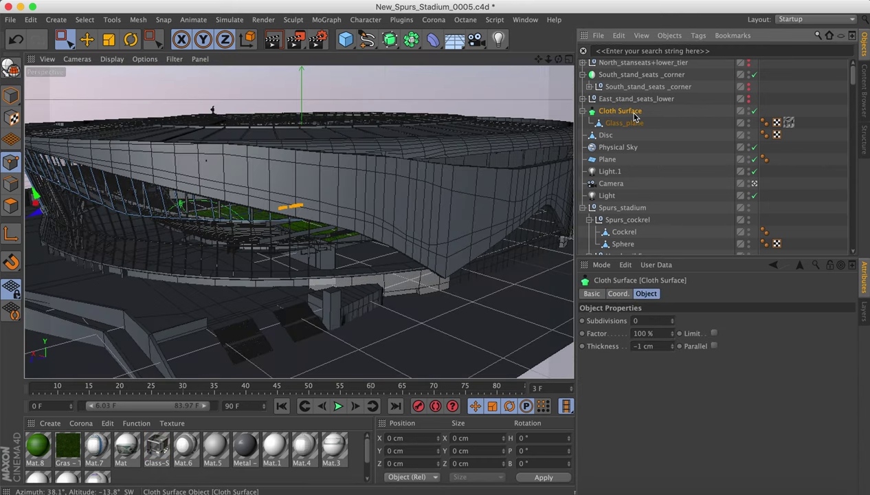
click(753, 110)
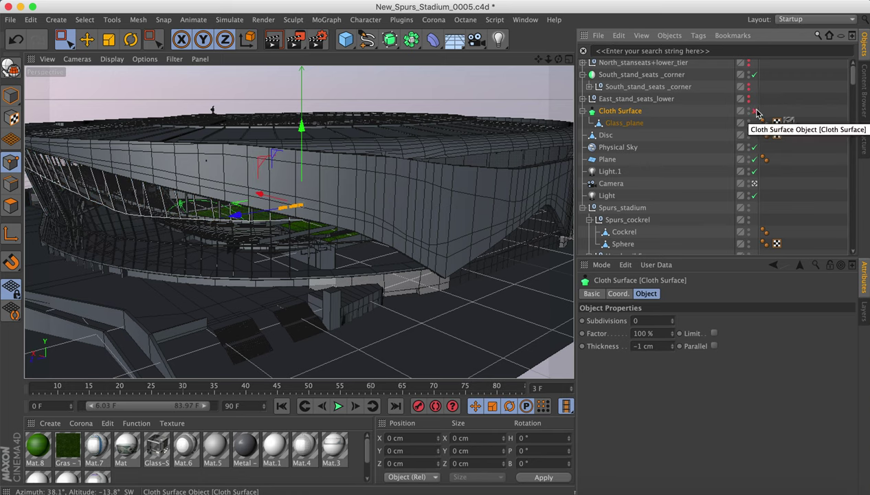
click(627, 124)
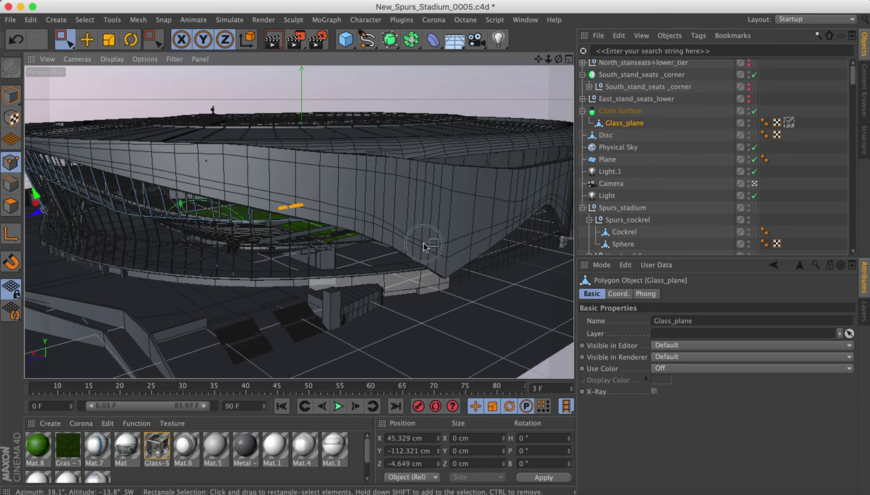
Examine the outer facade around the glass plane, from close beside the pointed cladding up to the roof and bowl.
alt+drag(415, 251, 409, 263)
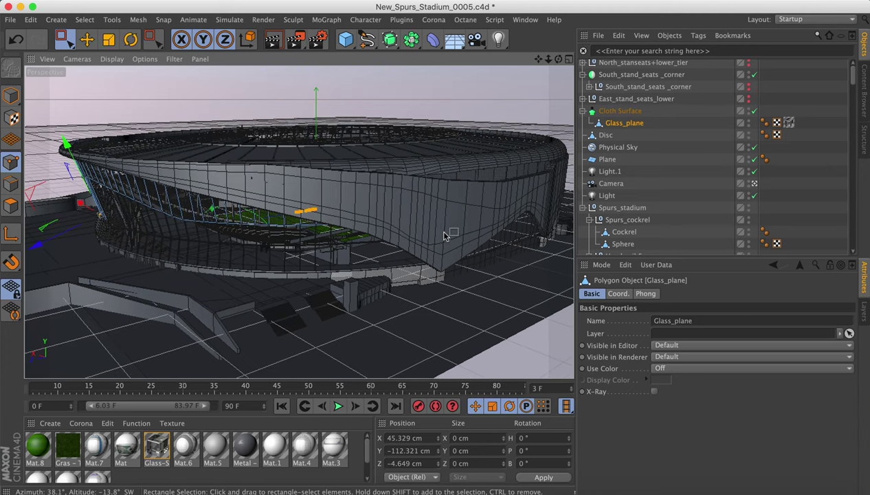
alt+right_drag(442, 225, 315, 255)
scroll(315, 258, up, 8)
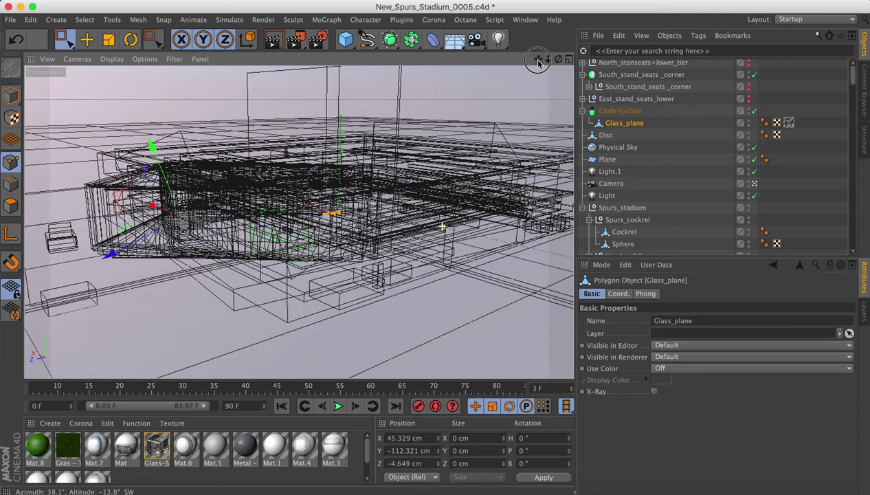
drag(538, 60, 461, 86)
scroll(299, 222, up, 5)
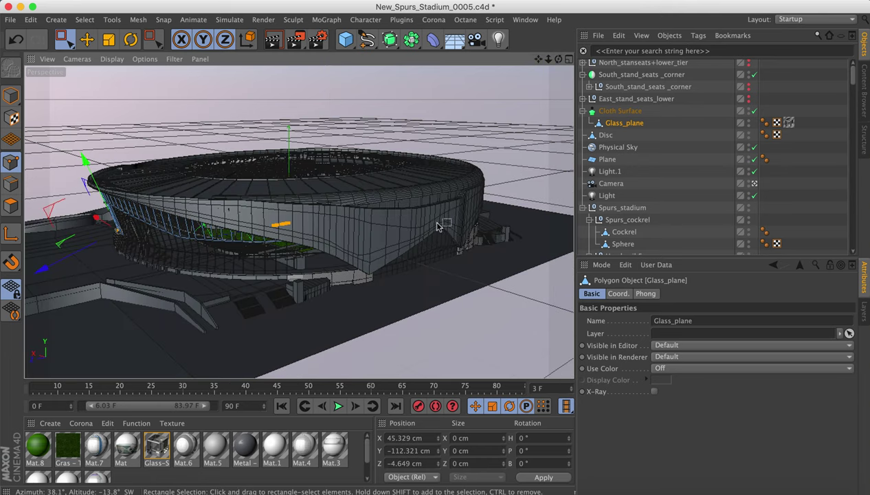
mouse_move(435, 249)
alt+mouse_down()
mouse_move(461, 227)
mouse_move(517, 211)
mouse_move(431, 251)
alt+mouse_up()
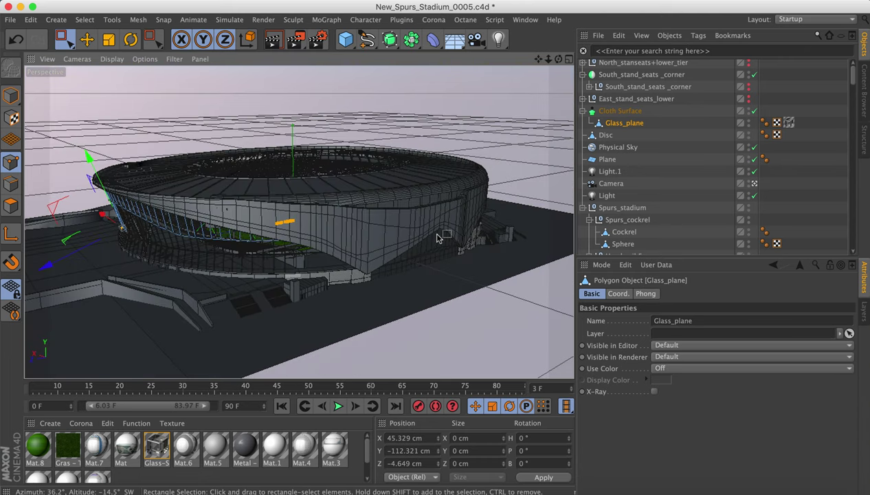
mouse_move(437, 237)
alt+right_down()
mouse_move(447, 225)
mouse_move(489, 214)
alt+right_up()
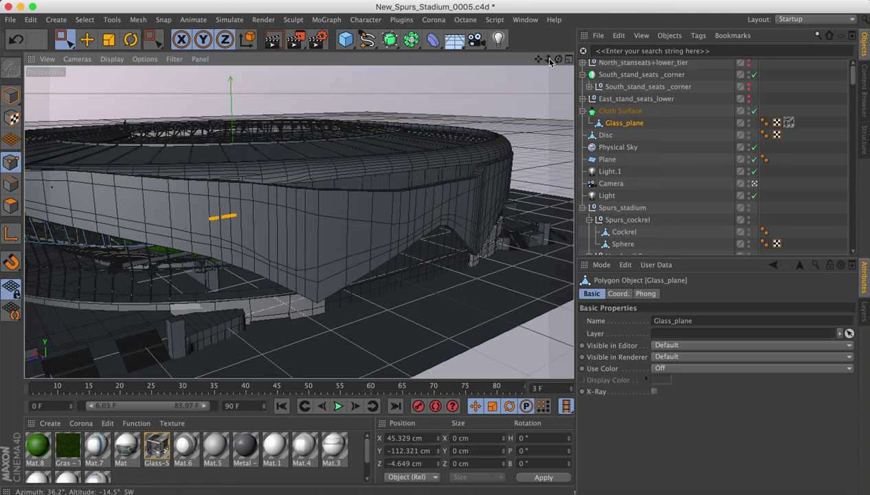
drag(548, 60, 550, 64)
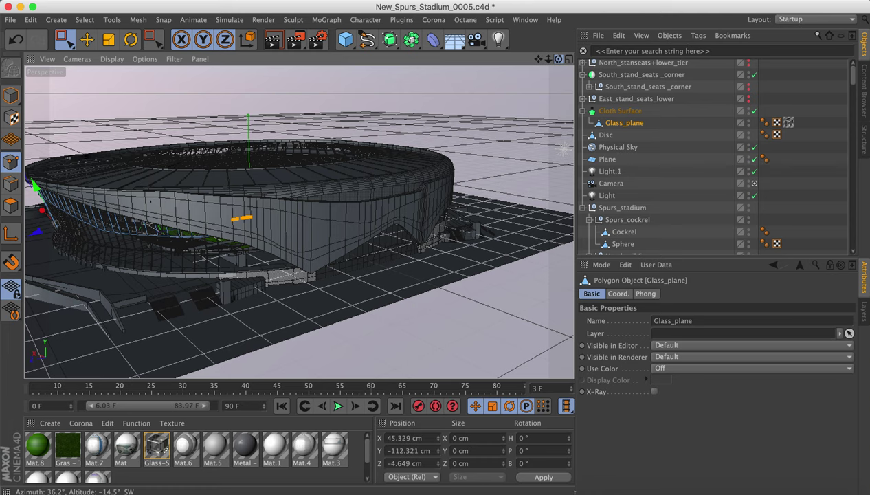
drag(558, 59, 556, 62)
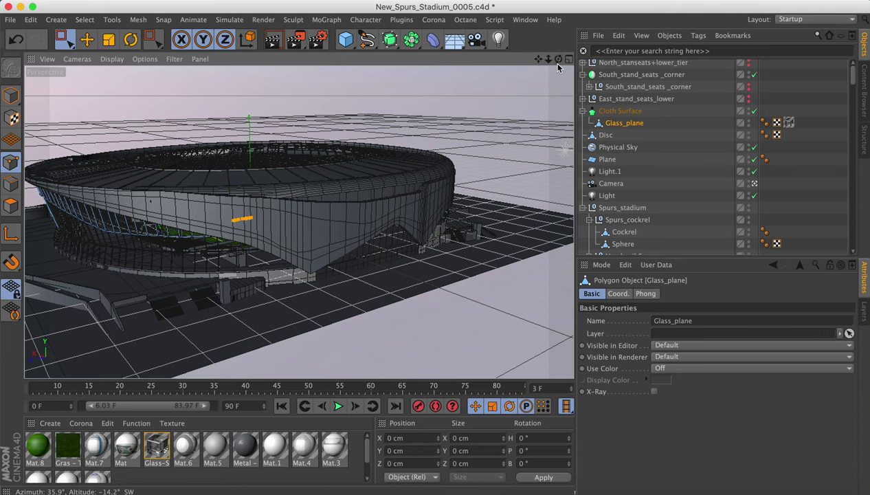
mouse_move(557, 60)
mouse_down()
mouse_move(537, 123)
mouse_move(532, 111)
mouse_up()
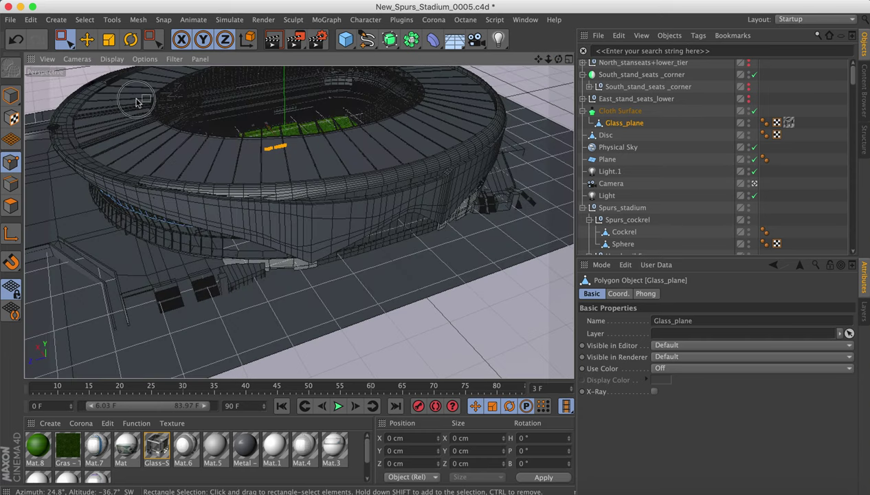
Render a viewport preview of the cockerel standing on its sphere at the inner edge of the roof.
scroll(135, 99, up, 10)
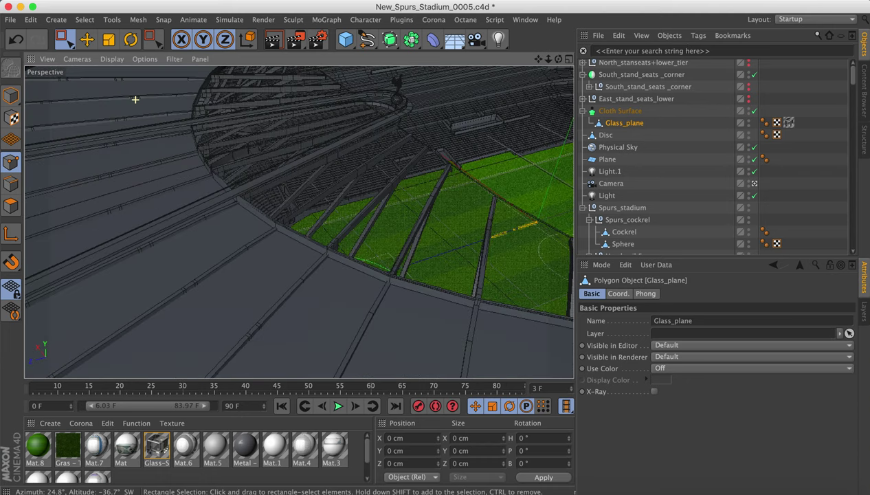
alt+middle_drag(227, 153, 75, 218)
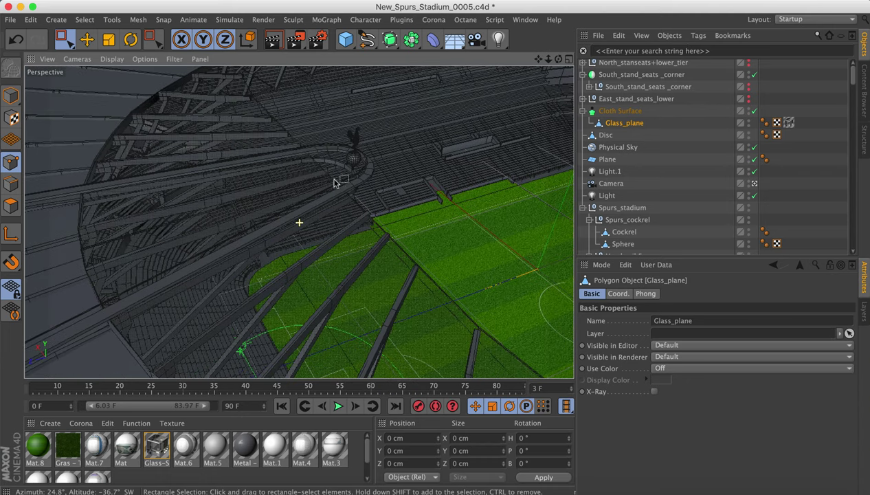
alt+right_drag(349, 126, 419, 148)
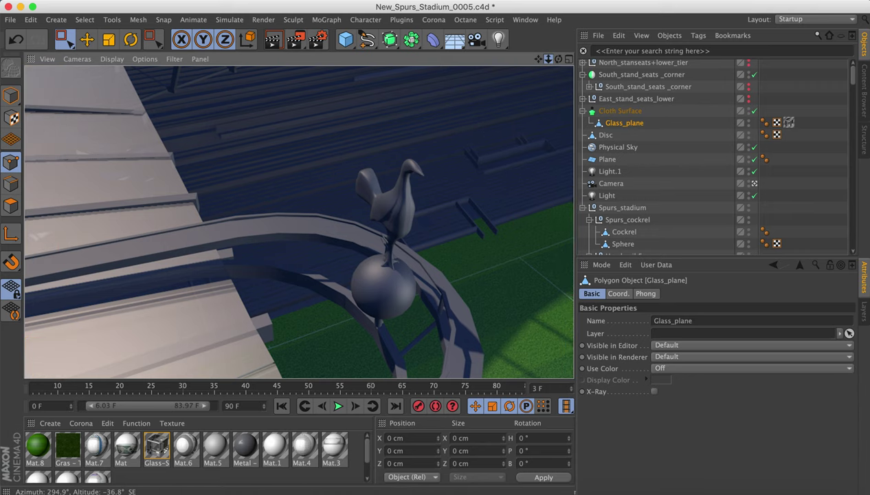
Render a close viewport preview of the goal and its net at the end of the pitch.
drag(548, 59, 505, 59)
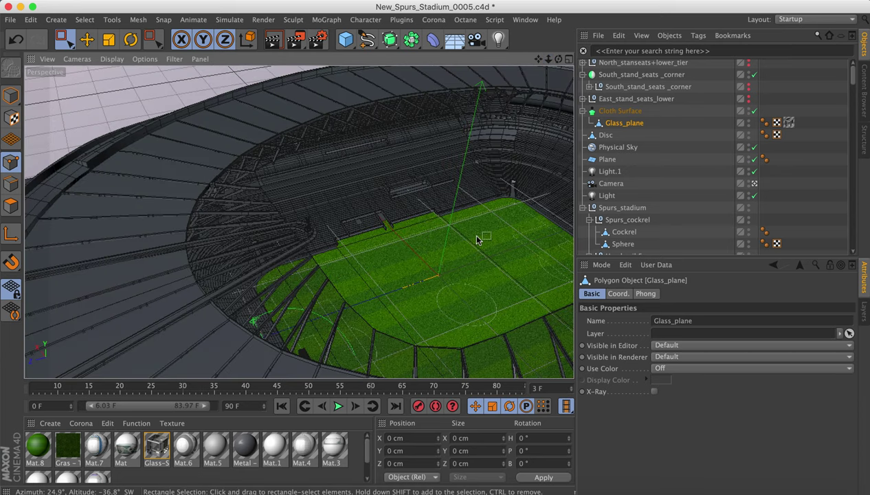
alt+middle_drag(482, 232, 342, 206)
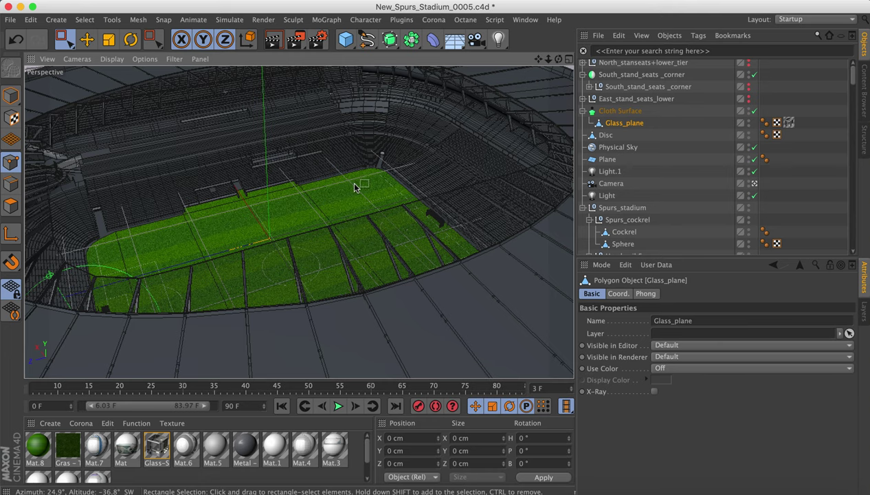
click(355, 184)
scroll(450, 155, up, 4)
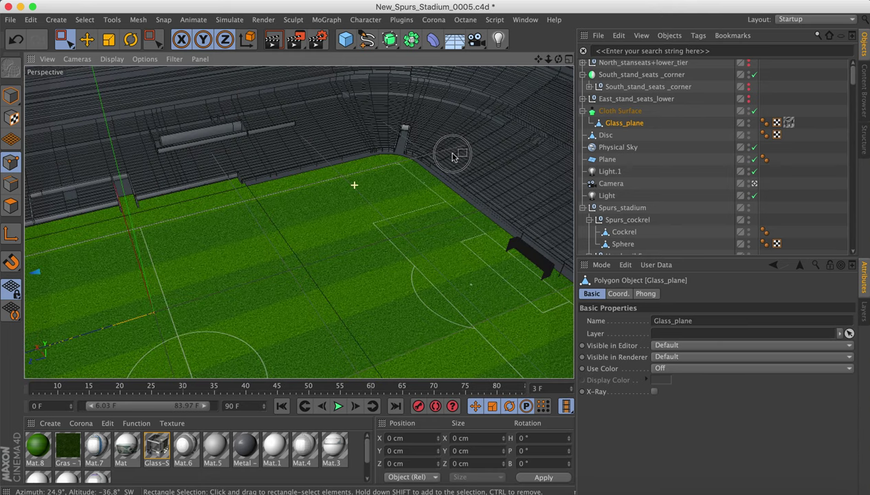
scroll(454, 158, up, 2)
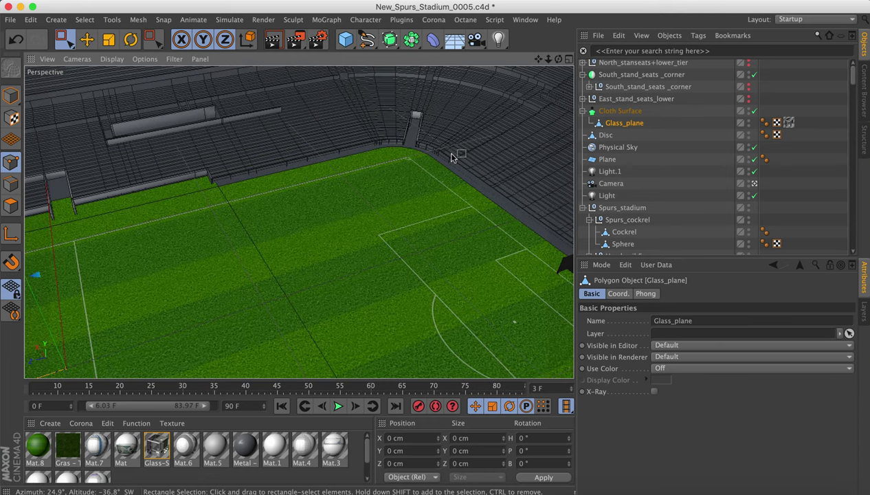
alt+middle_drag(452, 160, 298, 130)
drag(371, 251, 397, 236)
scroll(412, 234, up, 6)
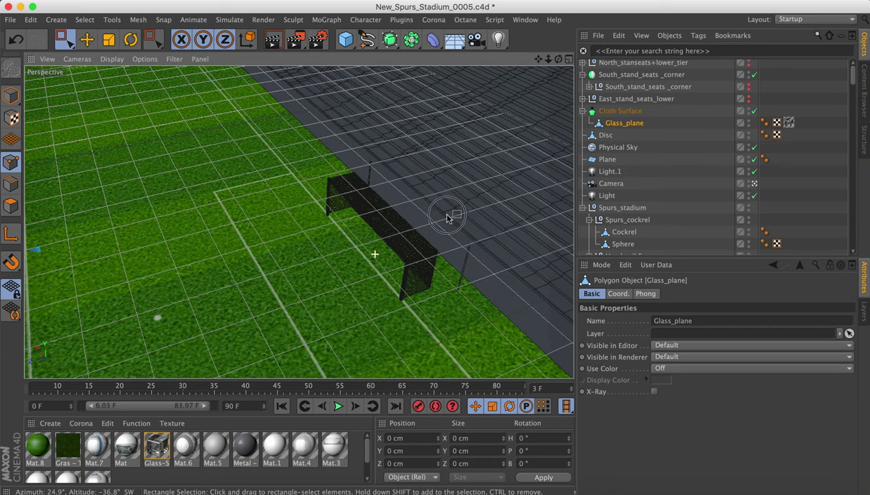
scroll(459, 215, up, 8)
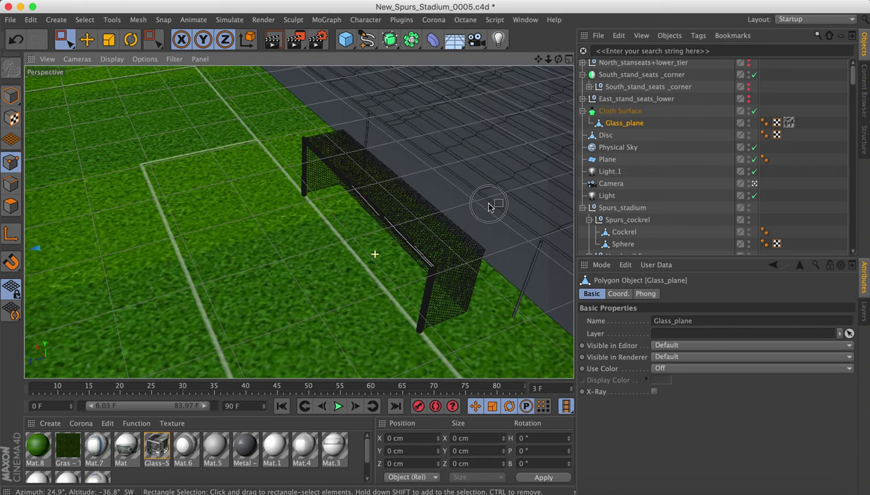
scroll(497, 203, up, 5)
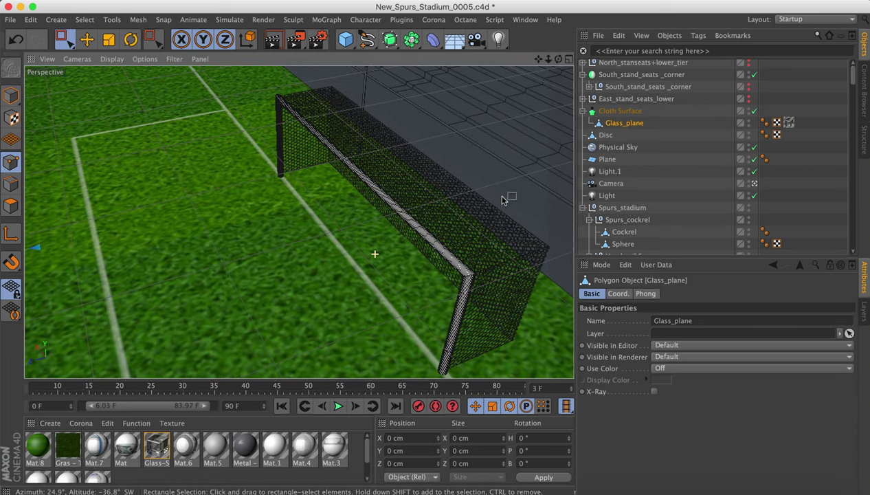
alt+middle_drag(493, 210, 413, 195)
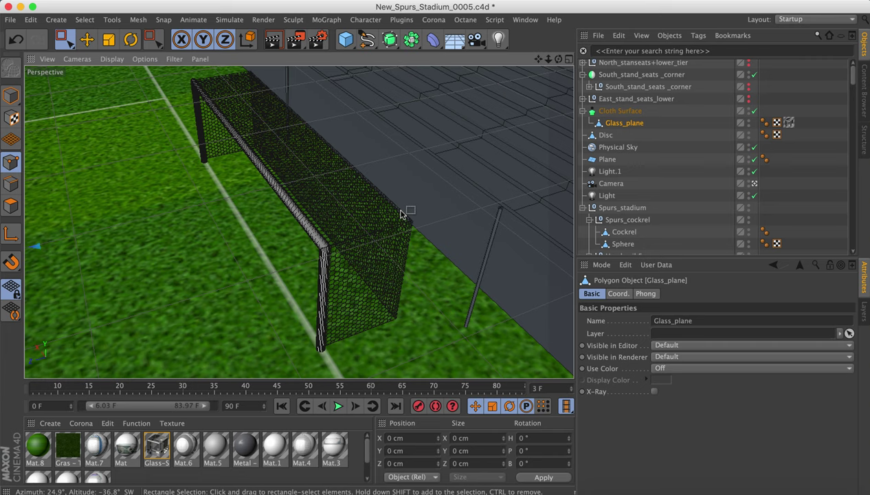
key(ctrl+r)
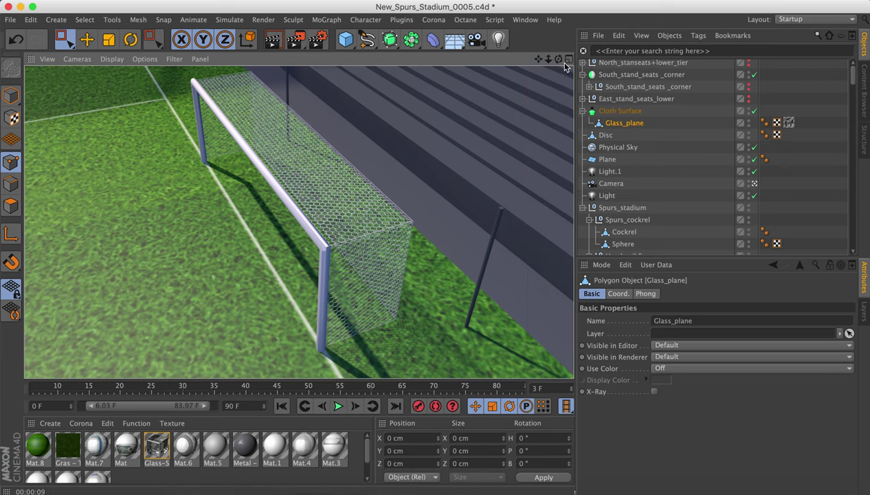
Examine the complete stadium from above, pulling back from the goal to the roof and the surrounding site.
drag(547, 60, 547, 60)
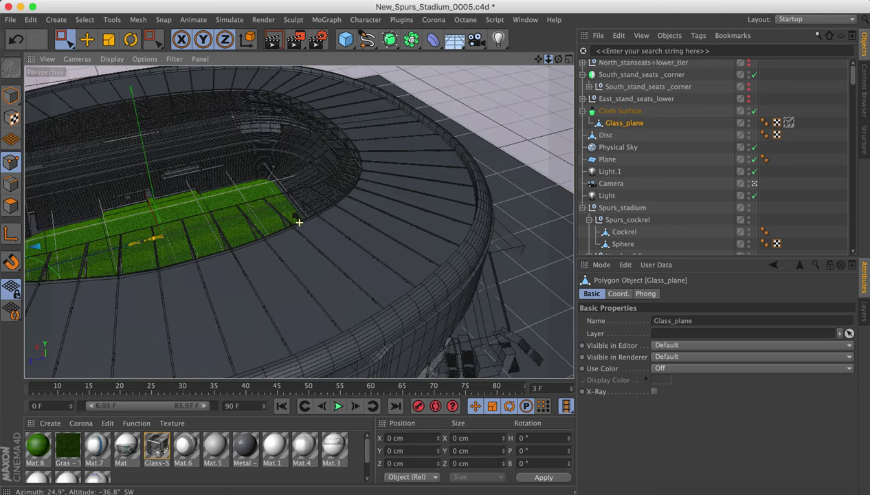
drag(547, 60, 548, 60)
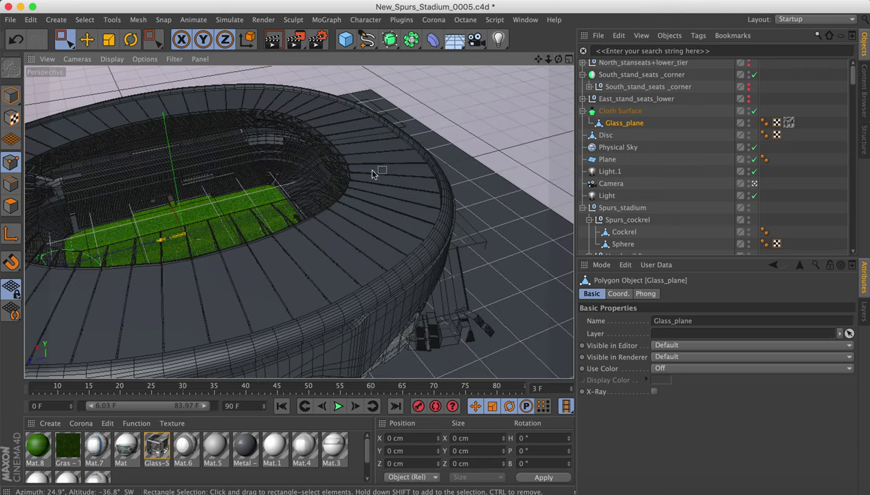
alt+middle_drag(397, 182, 487, 150)
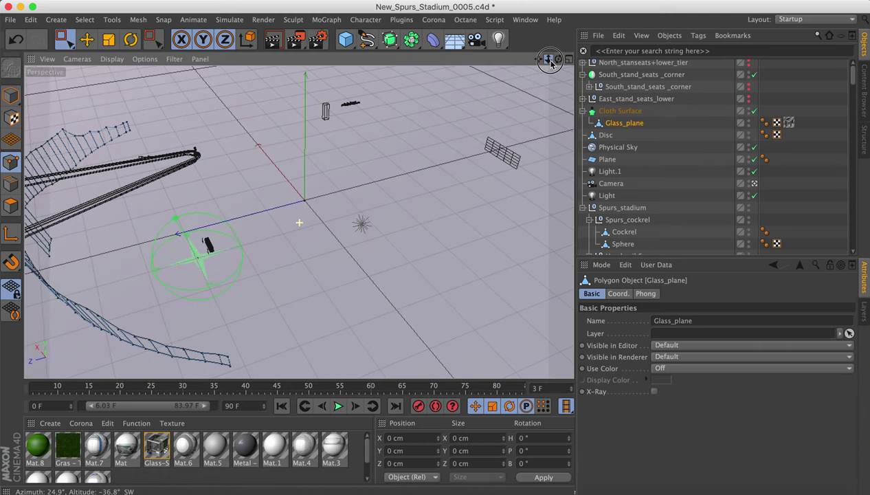
drag(548, 59, 549, 62)
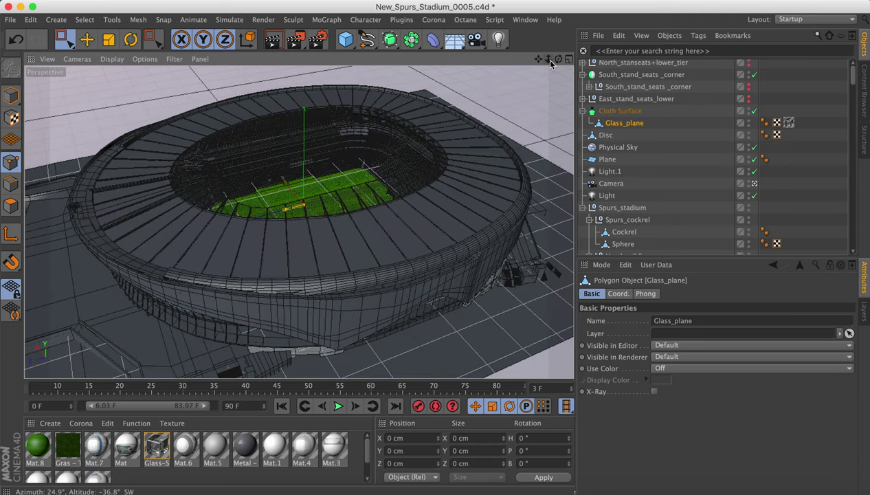
drag(547, 60, 551, 79)
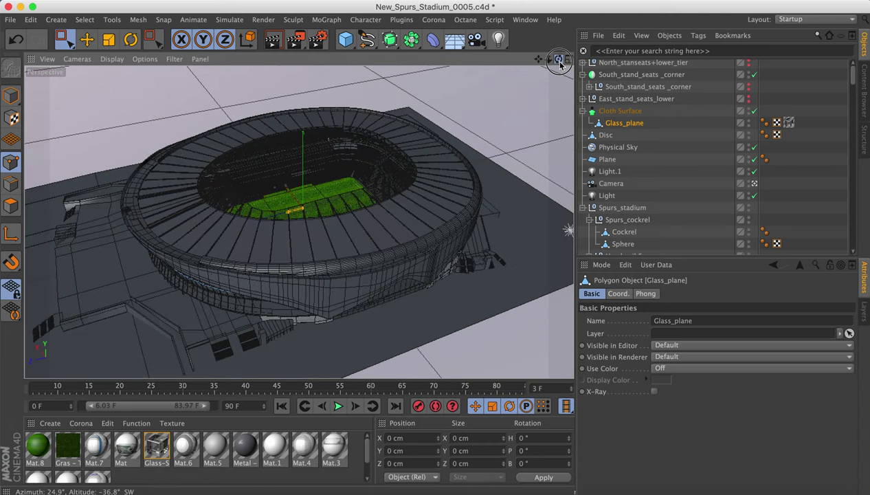
drag(568, 62, 559, 61)
Close the New_Spurs_Stadium_0005.c4d project without saving its changes.
key(super+w)
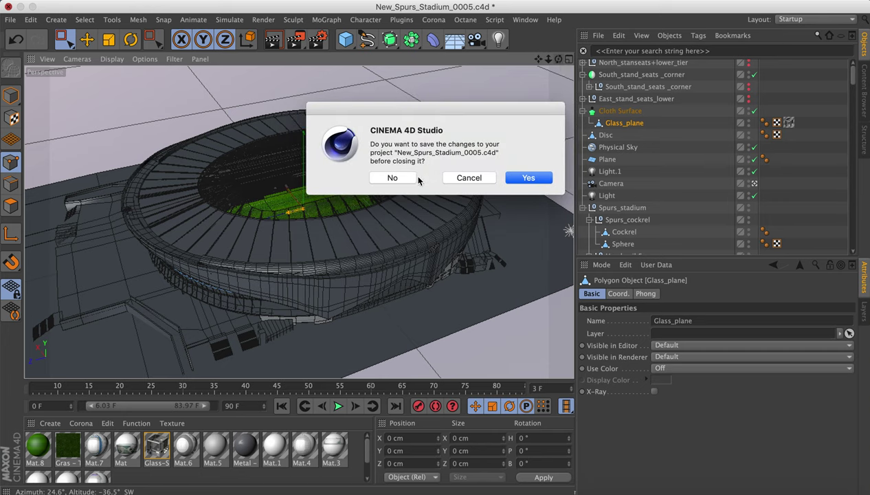
click(405, 178)
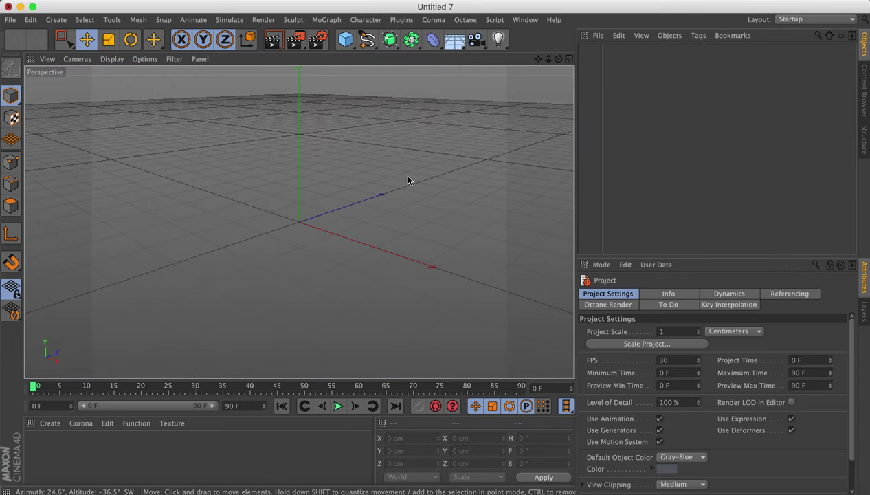
Open the New_Spurs_Stadium_0006.c4d project and view the stadium from closer up and different angles.
key(super+o)
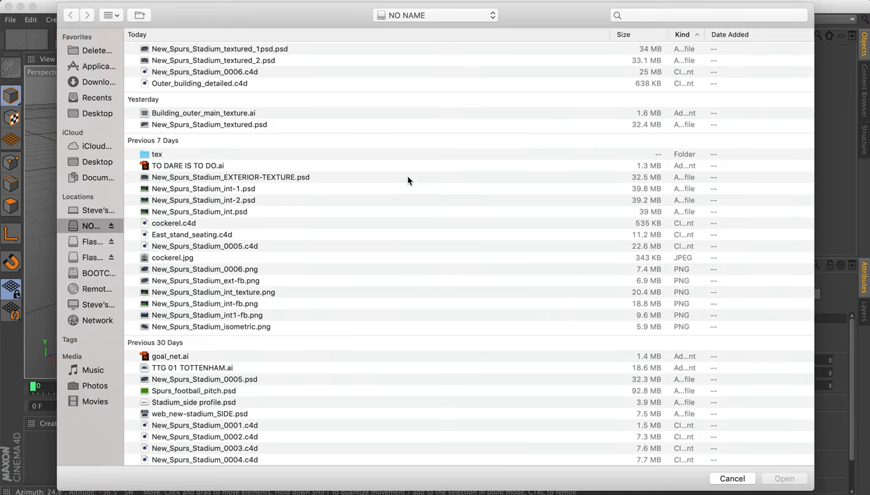
scroll(306, 365, up, 2)
click(247, 73)
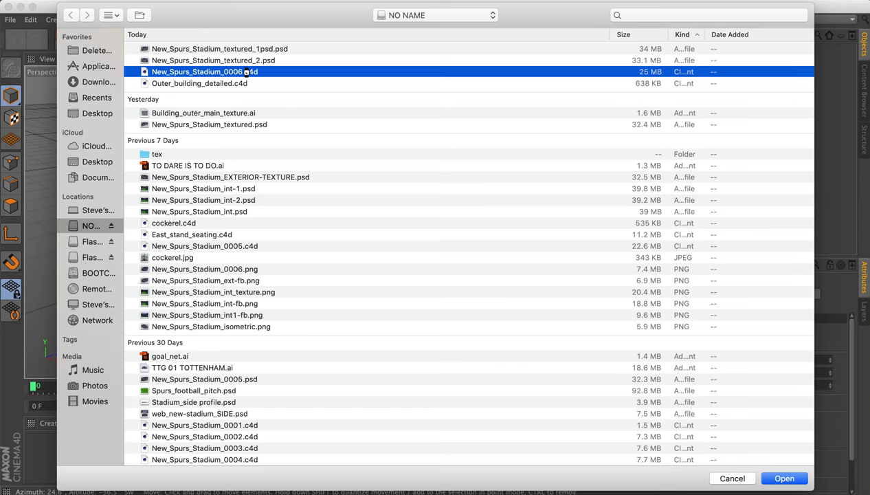
double_click(247, 75)
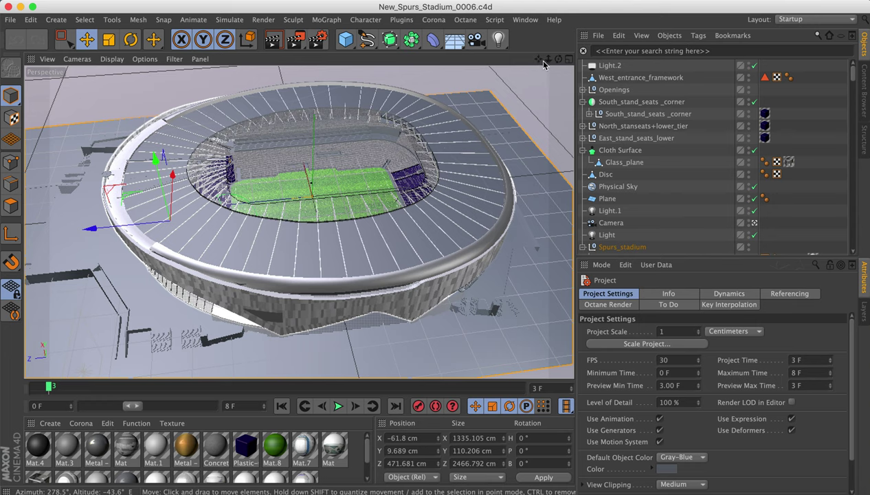
drag(548, 63, 540, 64)
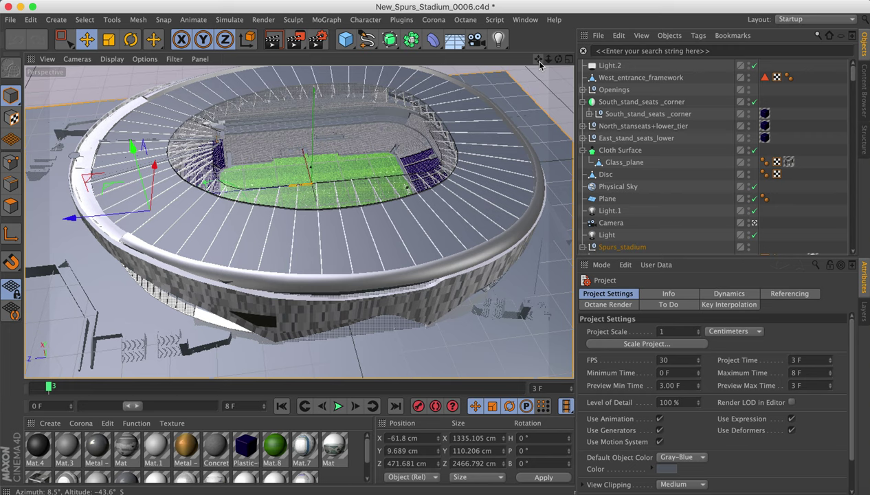
drag(557, 61, 557, 60)
drag(558, 59, 575, 56)
alt+drag(298, 221, 298, 221)
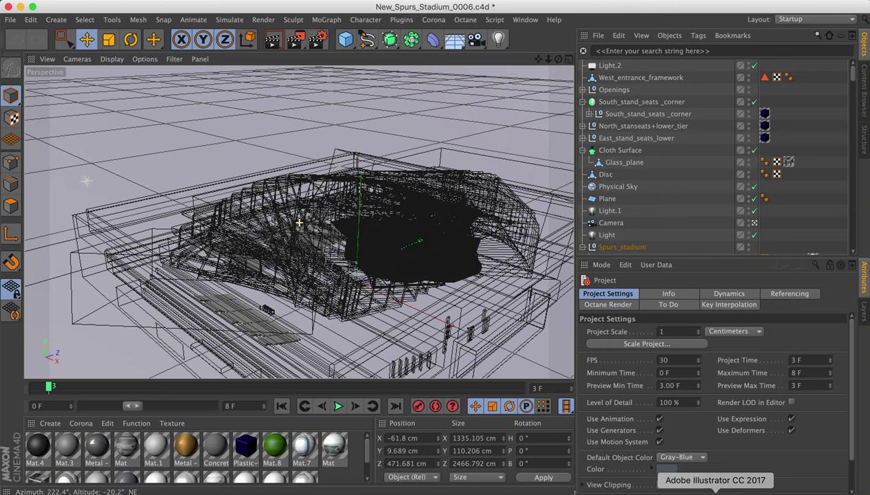
Switch to Adobe Illustrator, view the whole stadium infographic and close TTG 01 TOTTENHAM.ai without saving its changes.
click(715, 491)
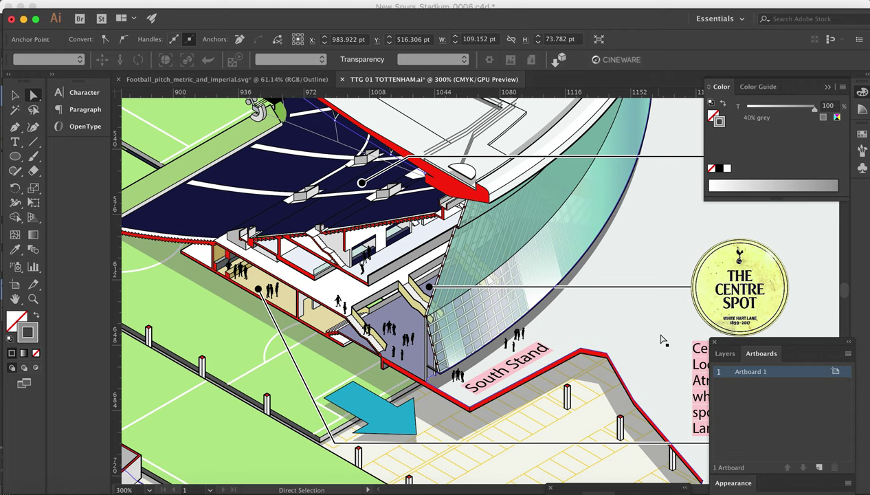
click(567, 150)
key(super+minus)
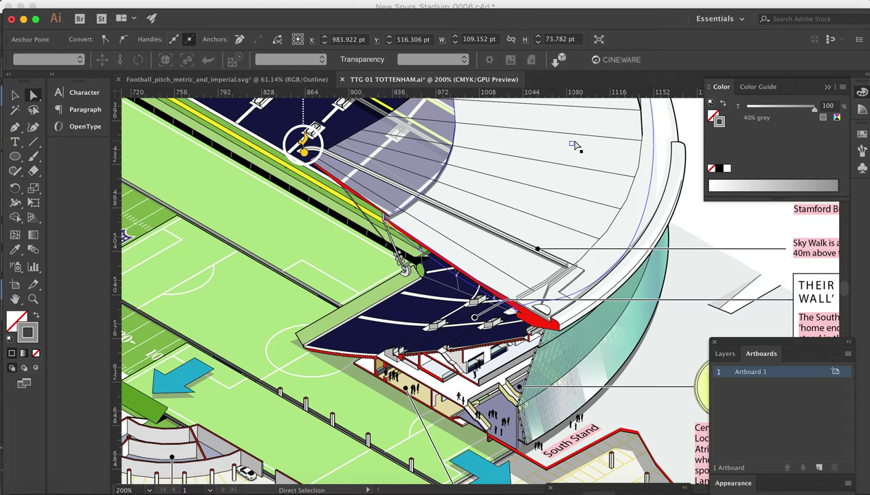
key(super+minus)
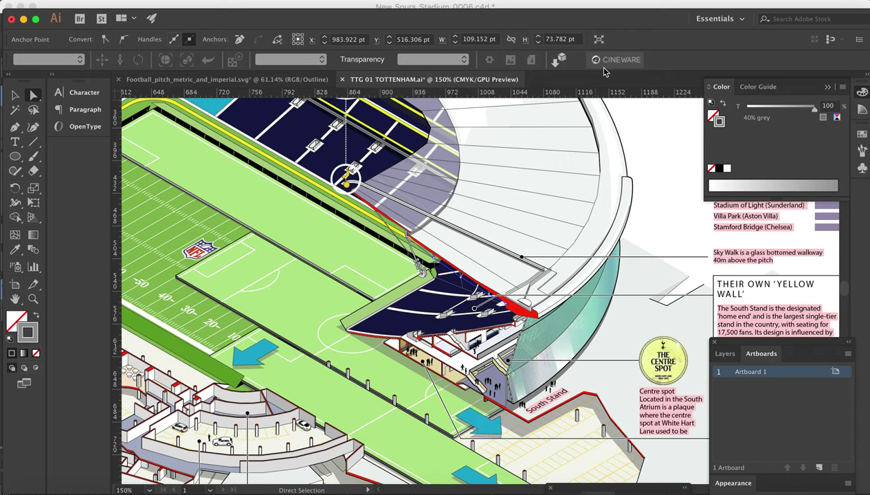
key(super+minus)
key(super+minus)
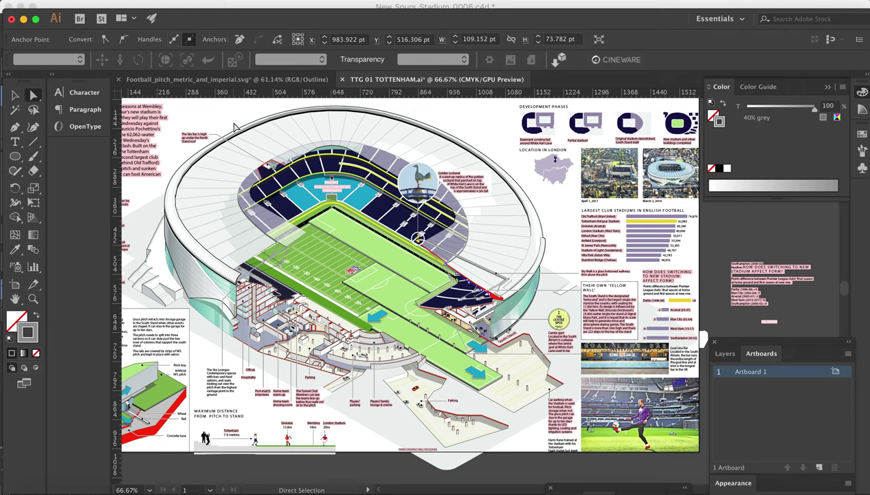
key(v)
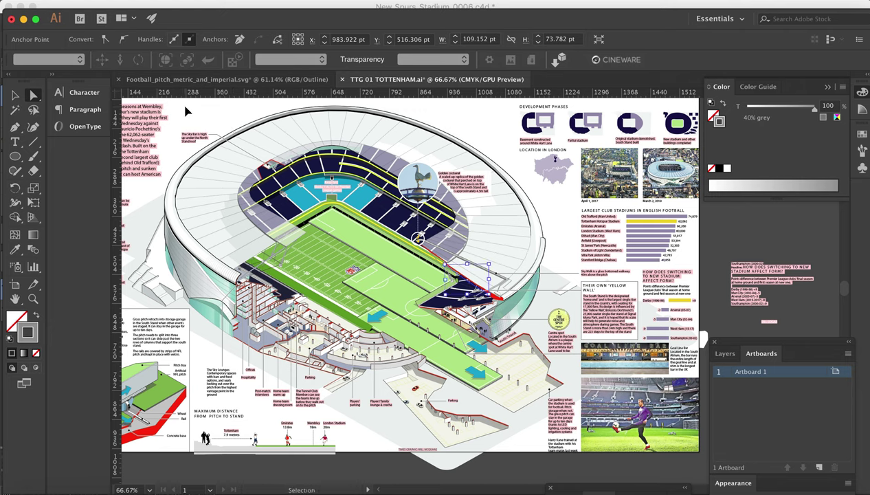
key(super+w)
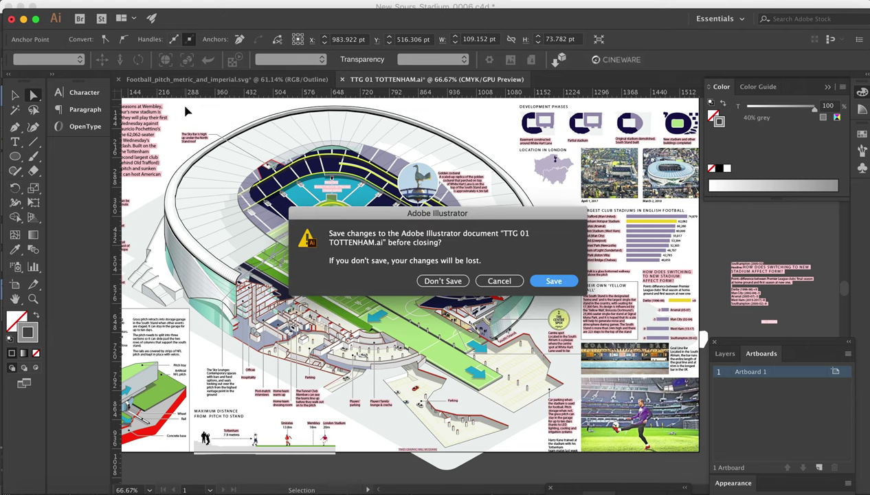
click(460, 281)
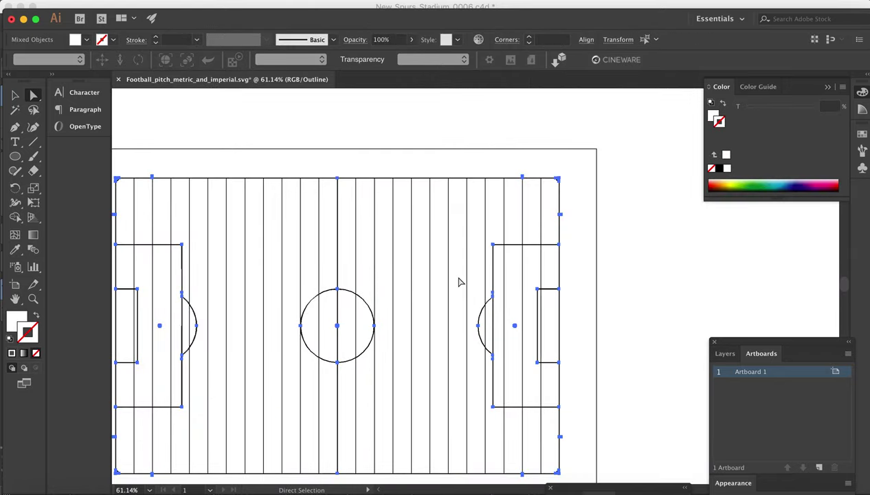
Open Building_outer_main_texture.ai and accept discarding its embedded color profile.
key(v)
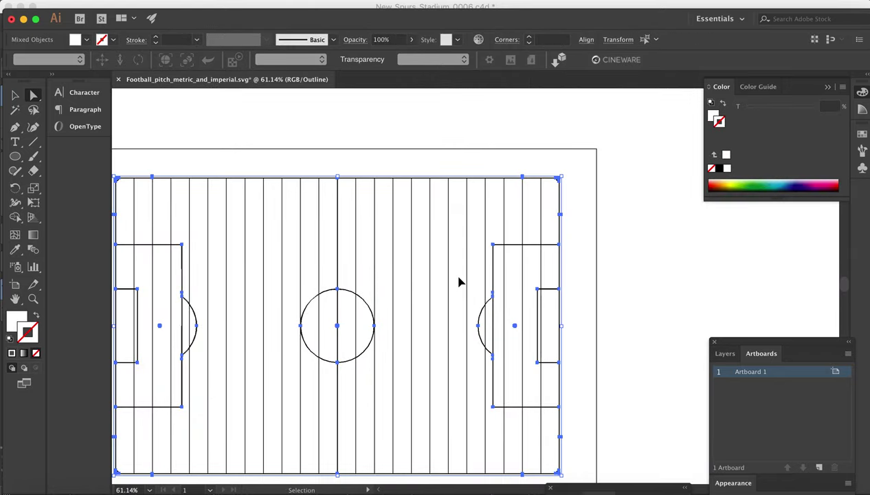
key(super+o)
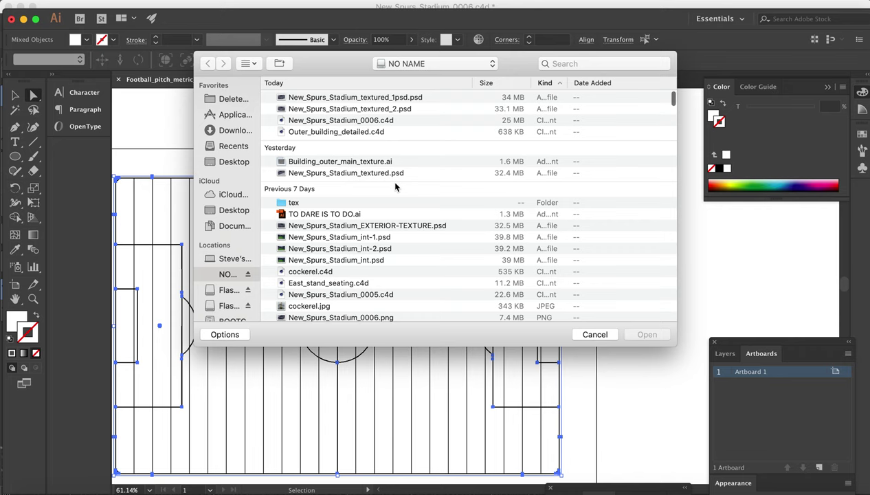
scroll(395, 186, down, 20)
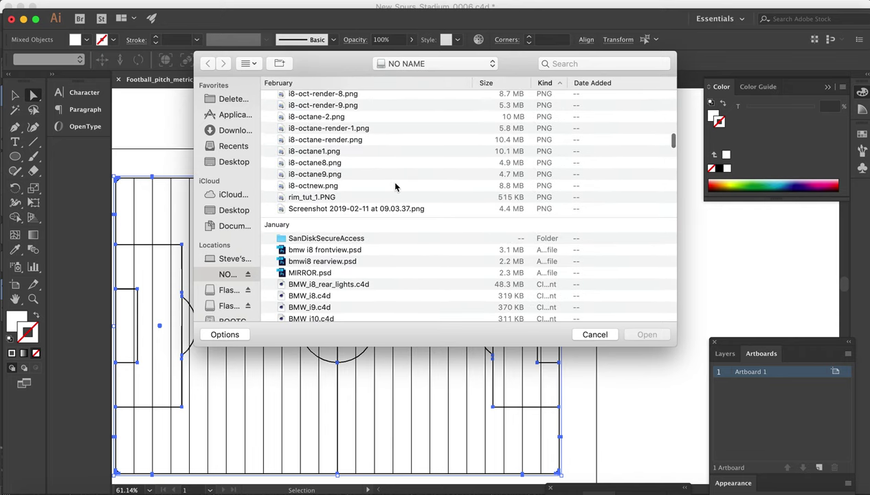
scroll(622, 185, down, 20)
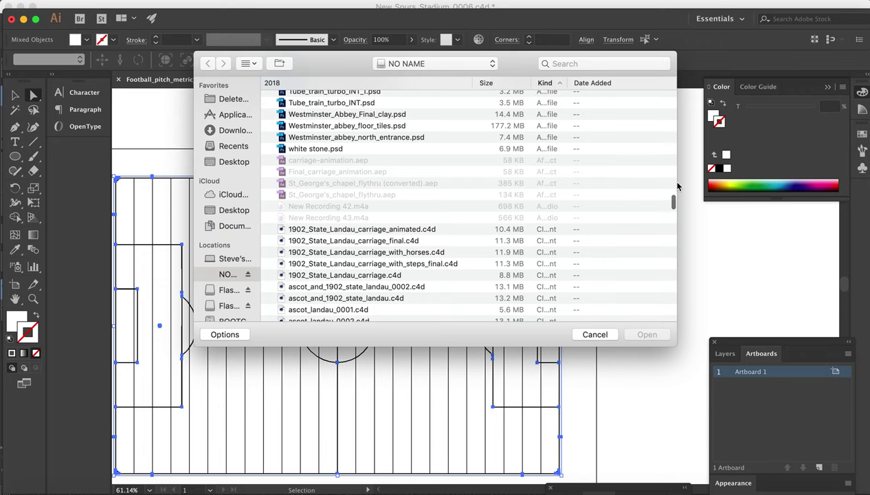
scroll(667, 200, up, 20)
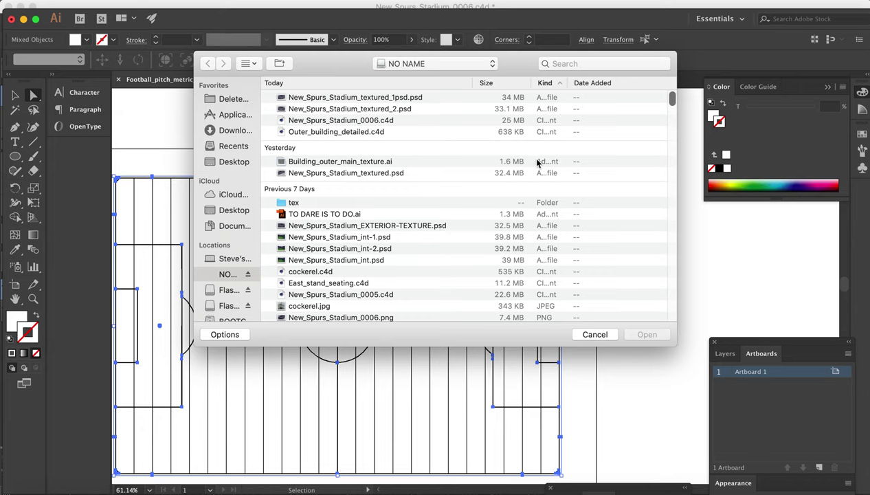
click(386, 163)
double_click(386, 162)
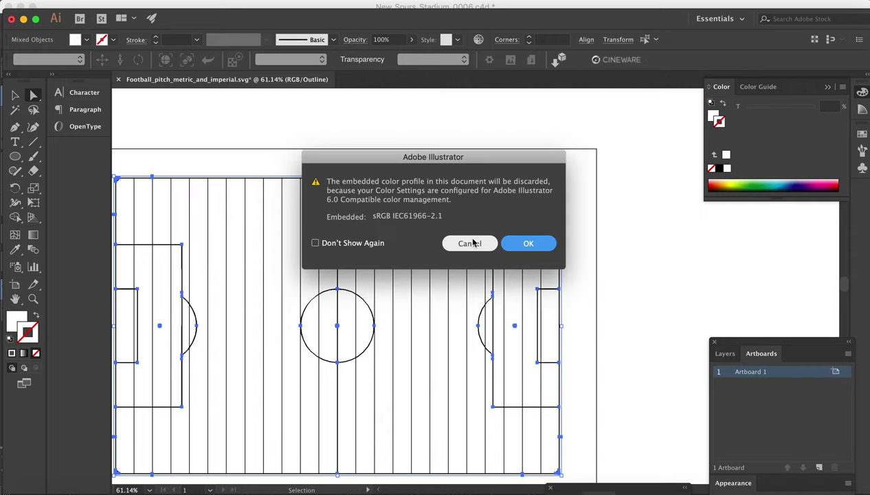
click(517, 247)
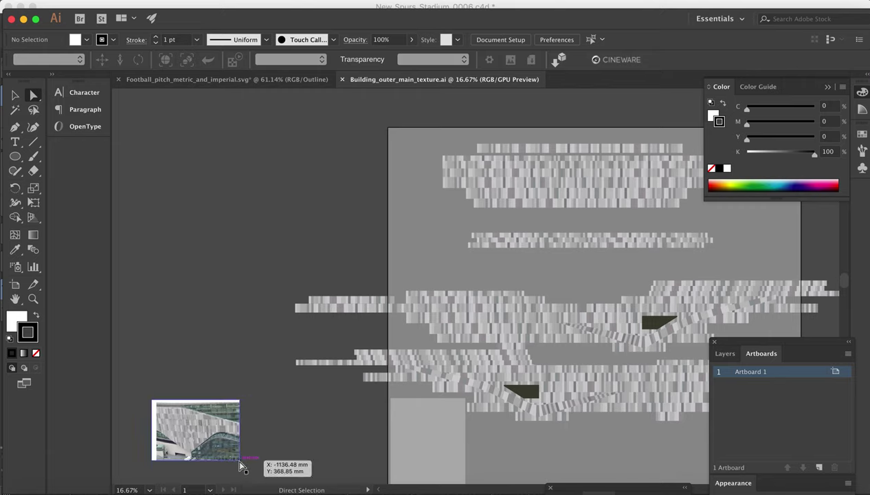
Examine the facade reference photo beside the artboard and compare it with the grey panel texture artwork.
key(super+space)
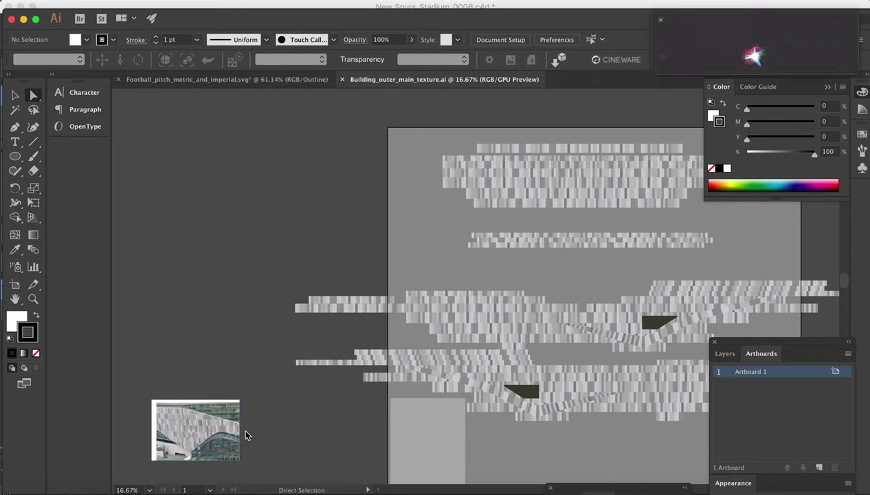
click(661, 23)
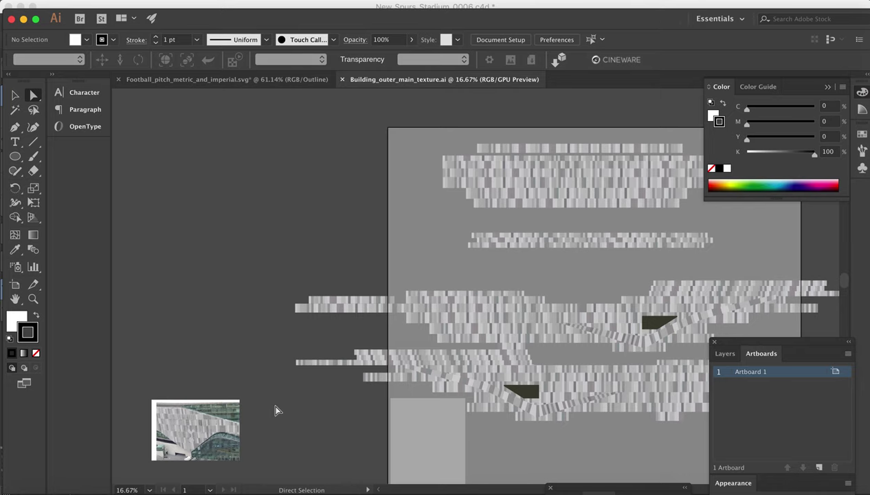
key(super+equal)
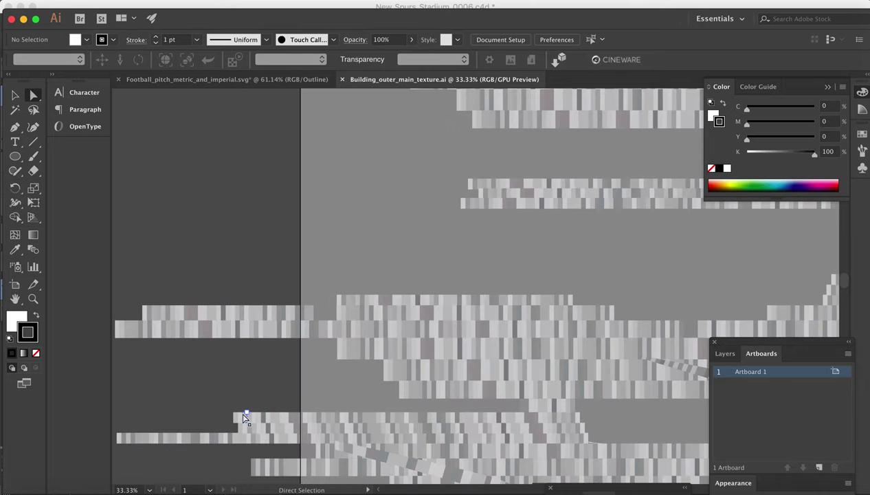
drag(181, 396, 445, 148)
drag(281, 274, 308, 286)
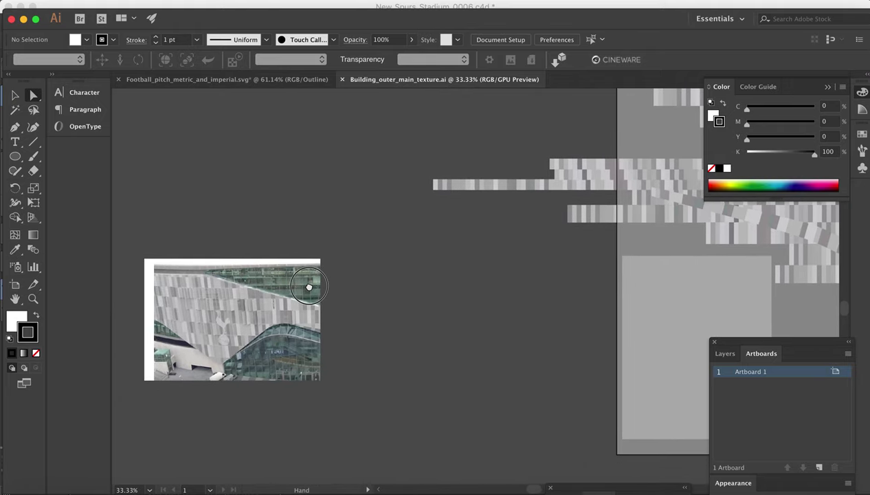
click(309, 287)
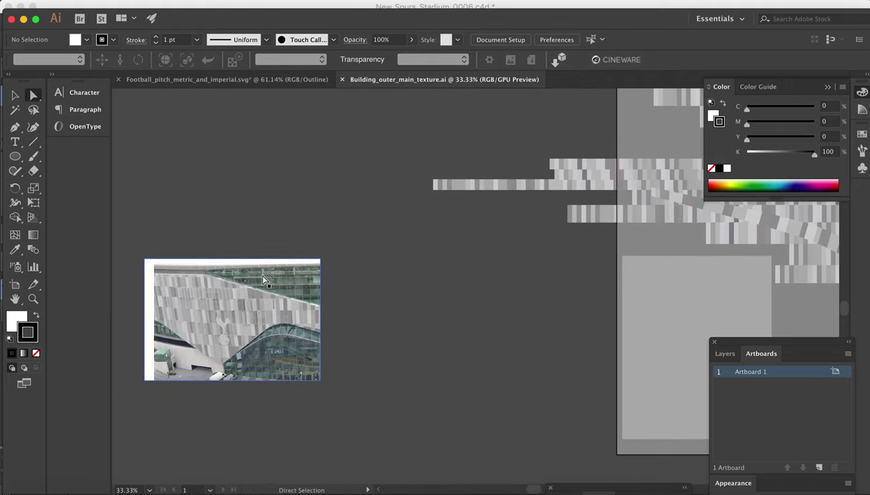
click(356, 281)
key(space)
drag(369, 285, 87, 363)
drag(435, 288, 221, 296)
Hide Layer 1 and Layer 3 to examine the white mesh outlines of the outer building, and show both layers again.
click(16, 94)
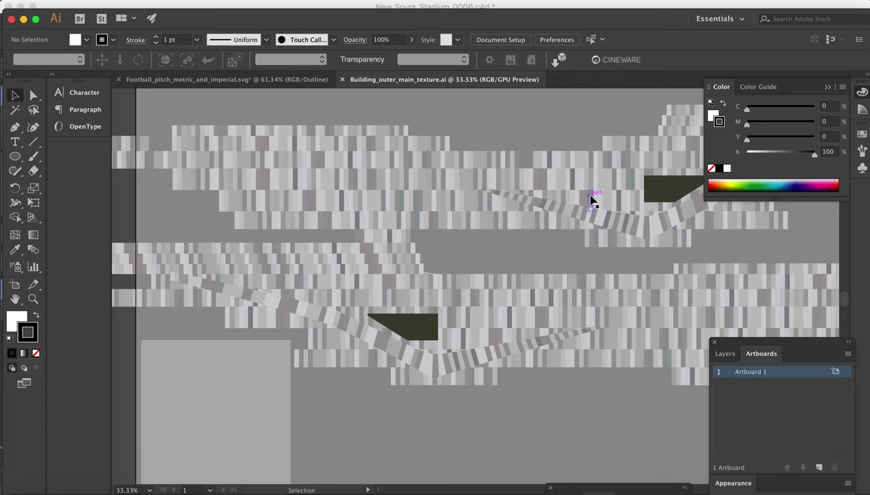
click(722, 353)
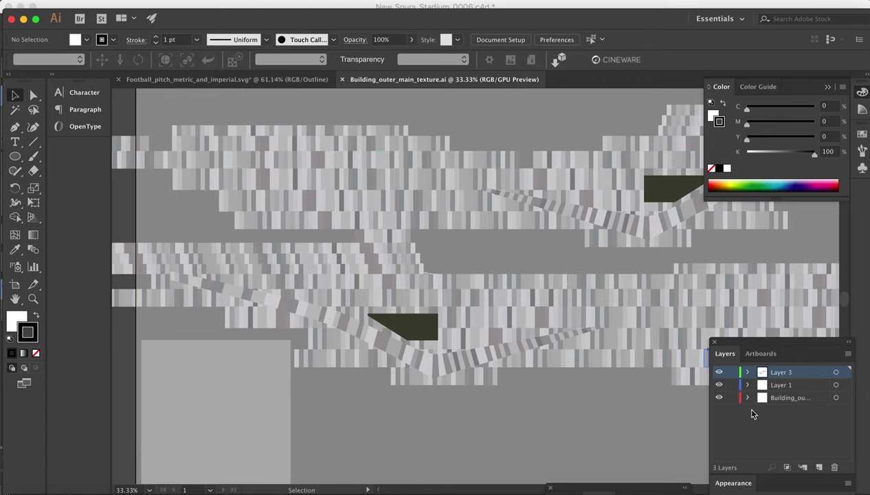
click(719, 384)
click(719, 372)
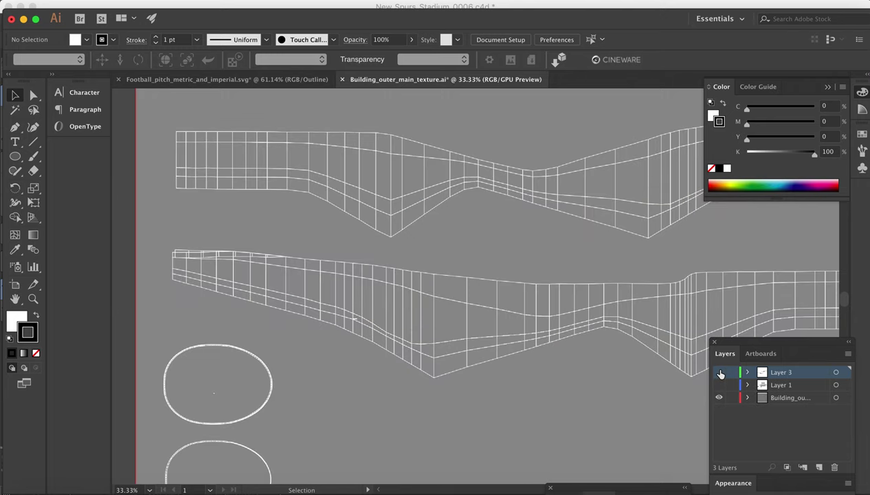
key(super+minus)
key(space)
drag(595, 356, 522, 418)
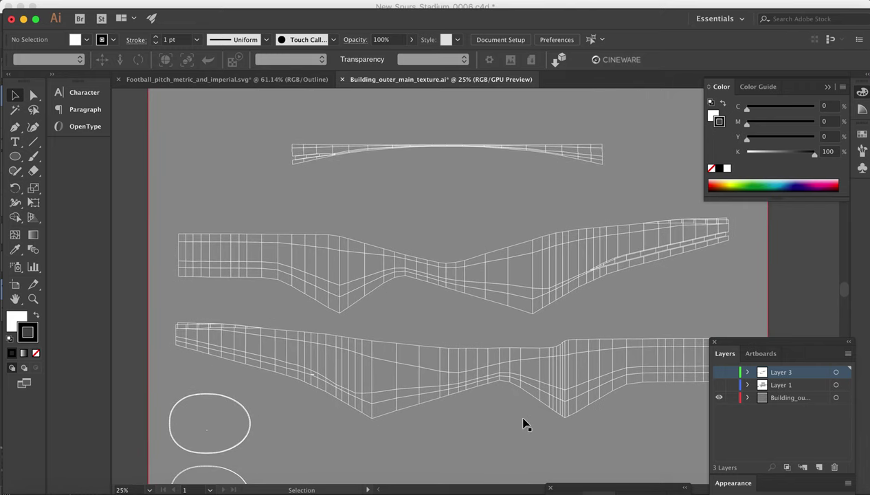
click(718, 385)
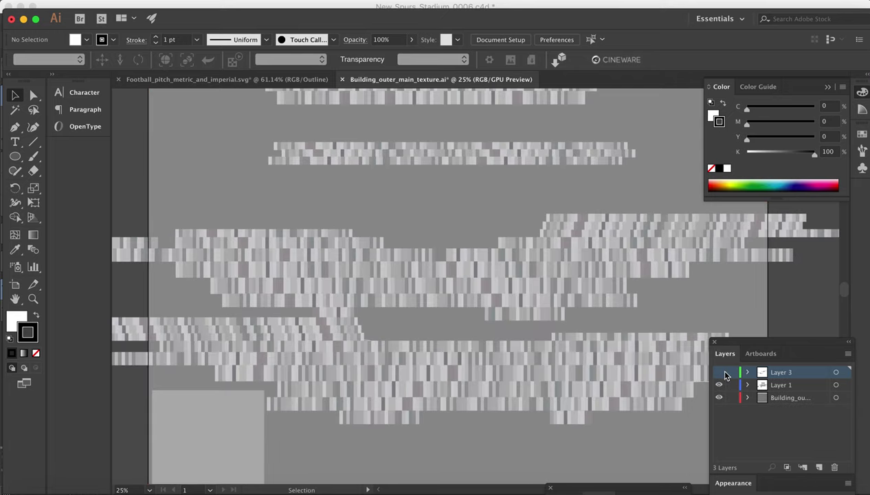
click(719, 372)
Switch to Adobe Photoshop, clear the Paths panel off the image and open Building_outer_main.psd from the tex folder.
click(742, 492)
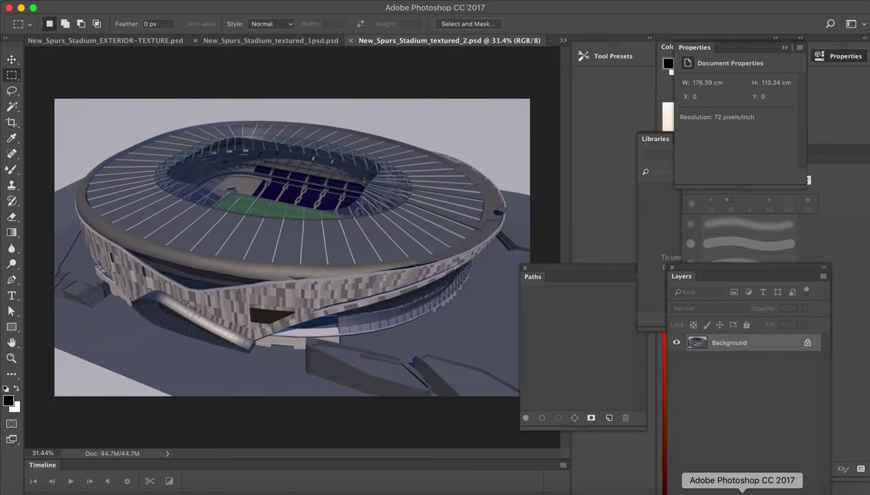
drag(558, 273, 668, 296)
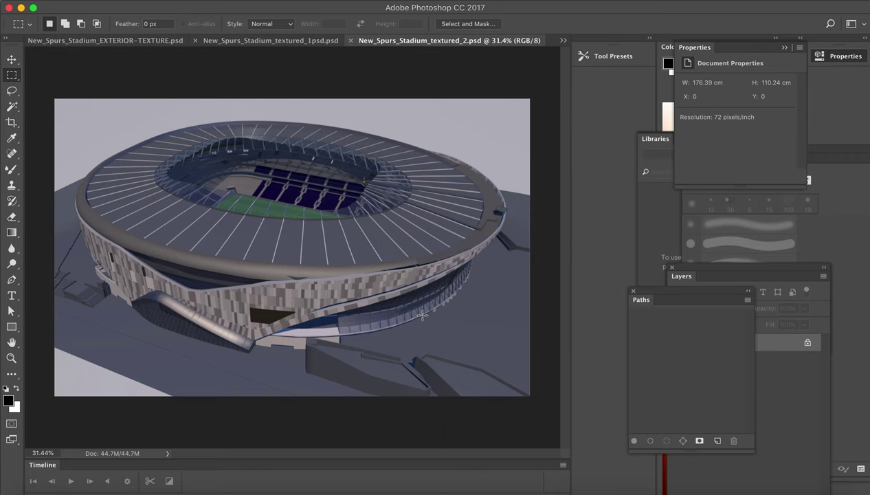
key(super+o)
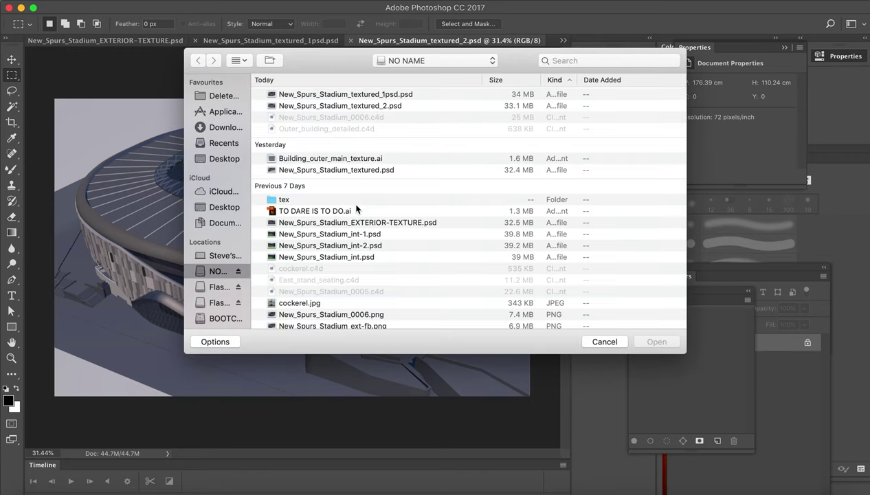
click(288, 202)
double_click(288, 202)
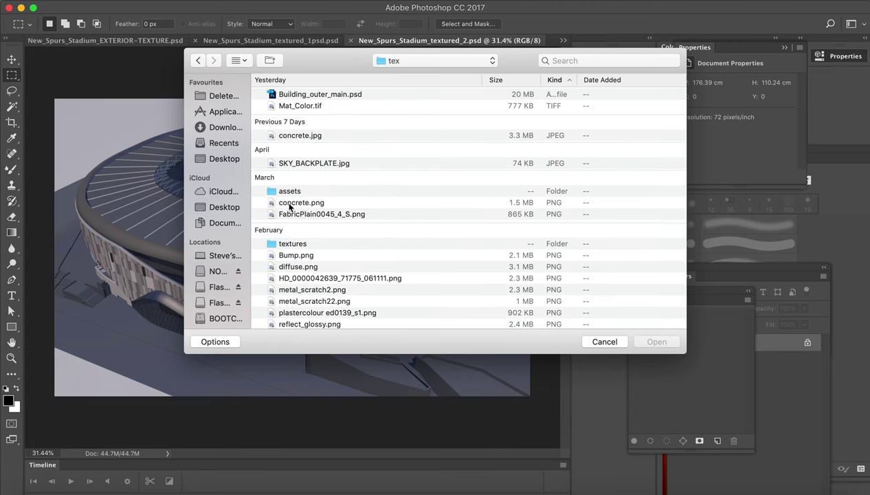
click(326, 97)
double_click(326, 97)
key(super+o)
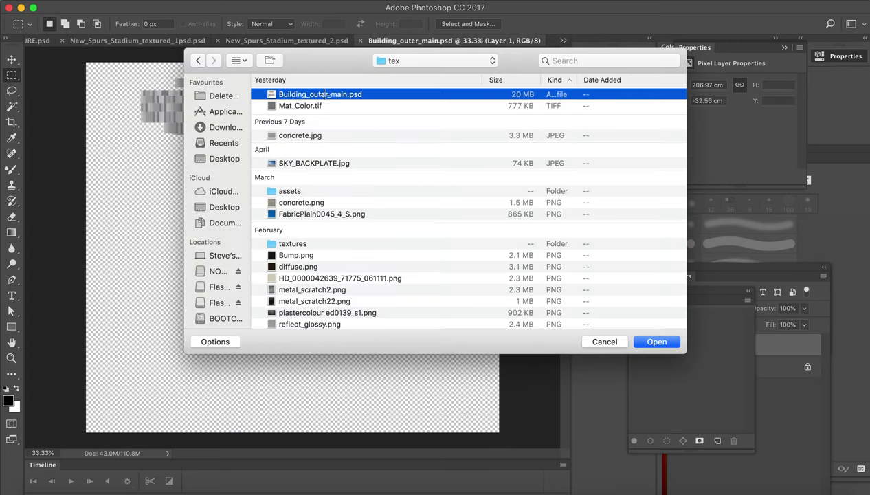
key(Escape)
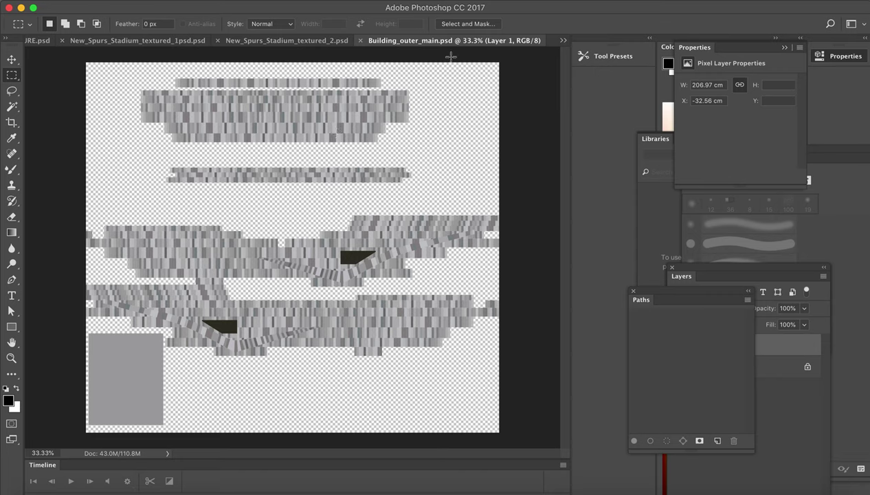
Close Building_outer_main.psd and switch to Adobe Illustrator to bring the facade reference photo beside the artboard into view.
click(358, 41)
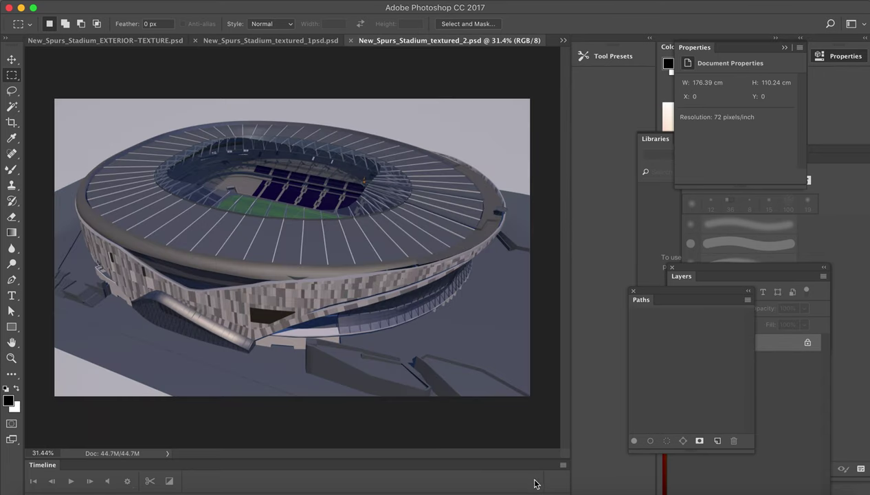
click(690, 490)
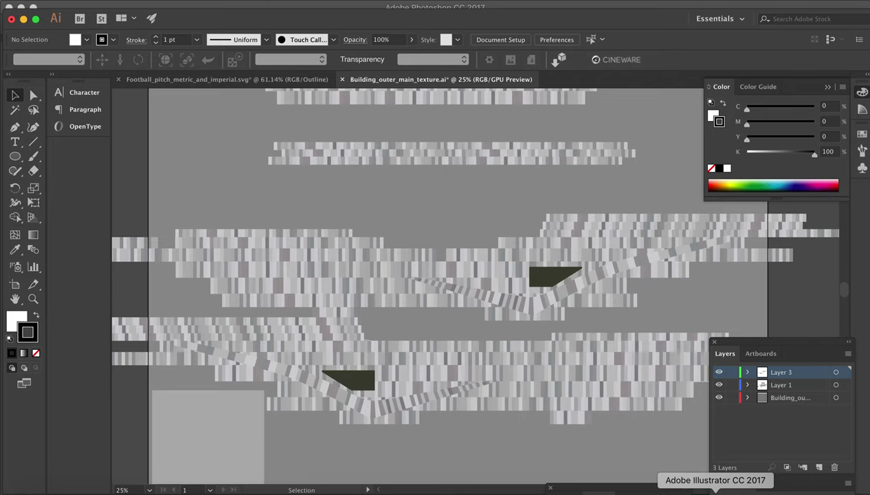
key(space)
drag(408, 345, 693, 237)
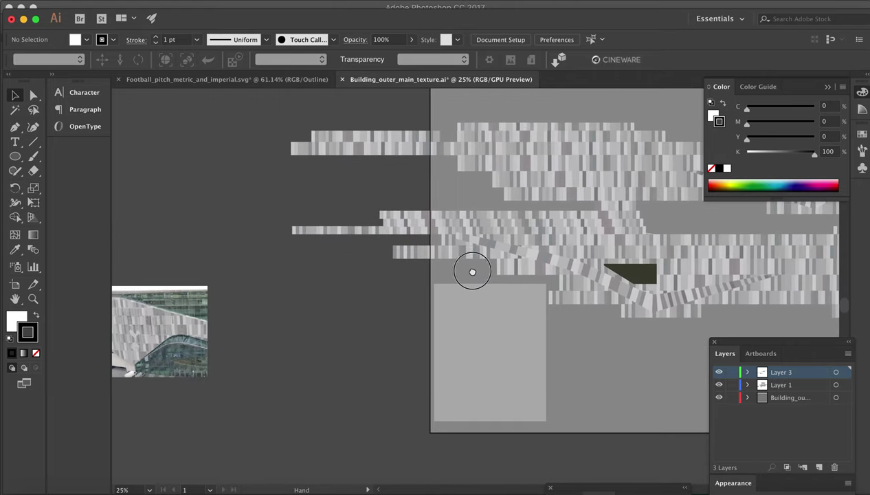
drag(472, 270, 609, 254)
key(super+space)
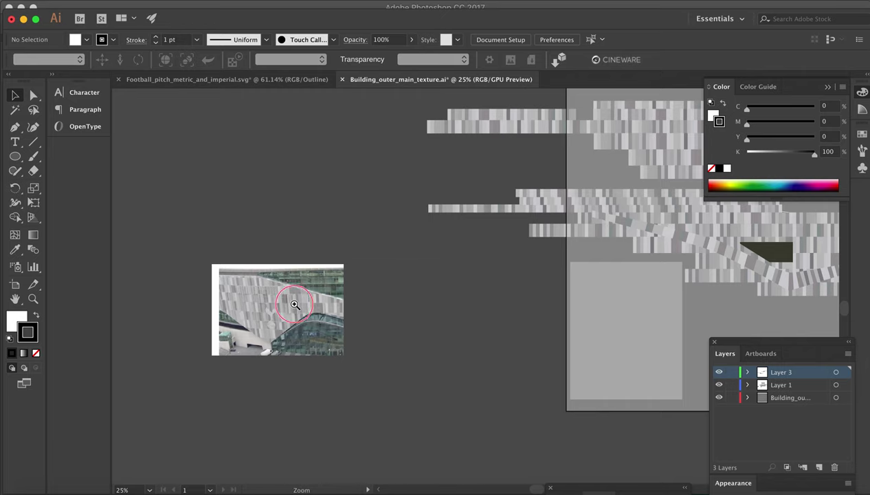
Examine the facade reference photo up close, looking at the grey panel pattern and the cockerel emblem.
super+click(294, 305)
super+click(534, 269)
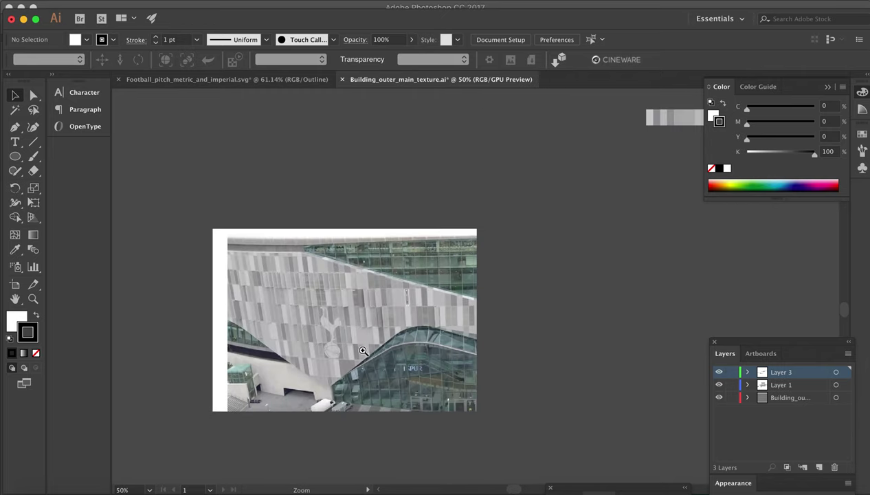
super+click(362, 349)
super+click(523, 209)
super+click(523, 208)
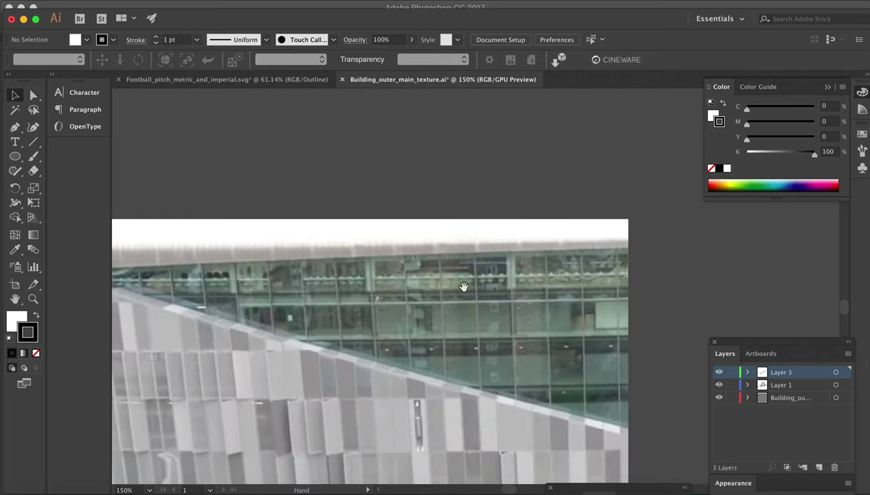
drag(430, 325, 467, 223)
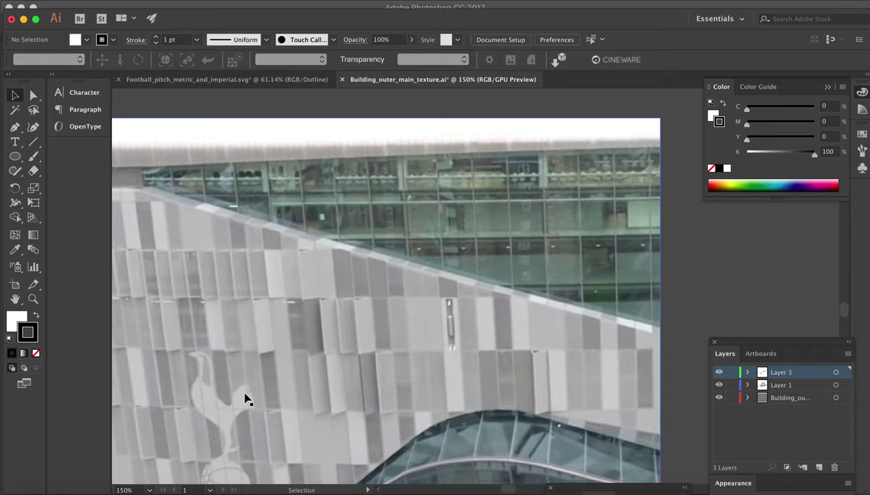
drag(240, 399, 291, 317)
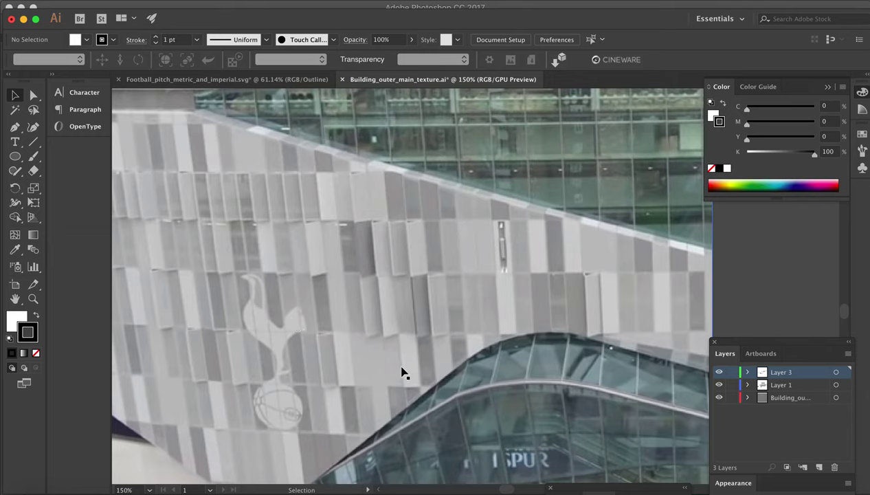
key(ctrl+plus)
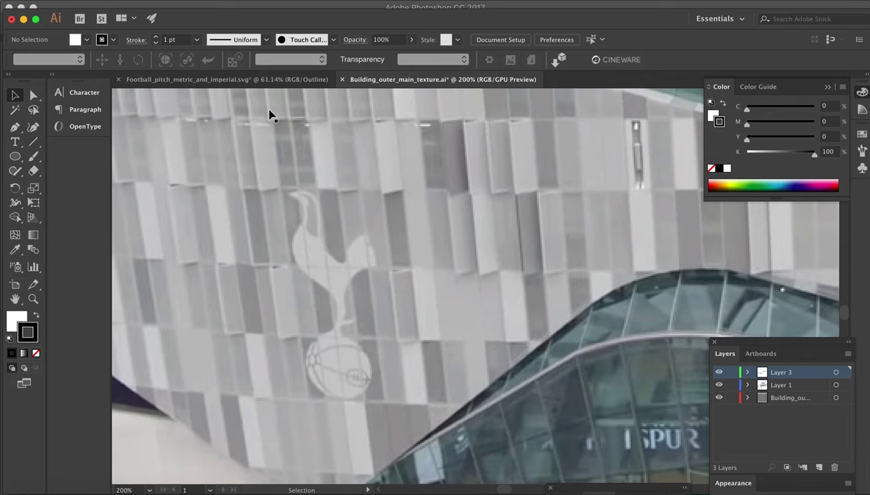
Open web_new-stadium_SIDE.psd, importing it with its layers flattened to a single image.
key(super+o)
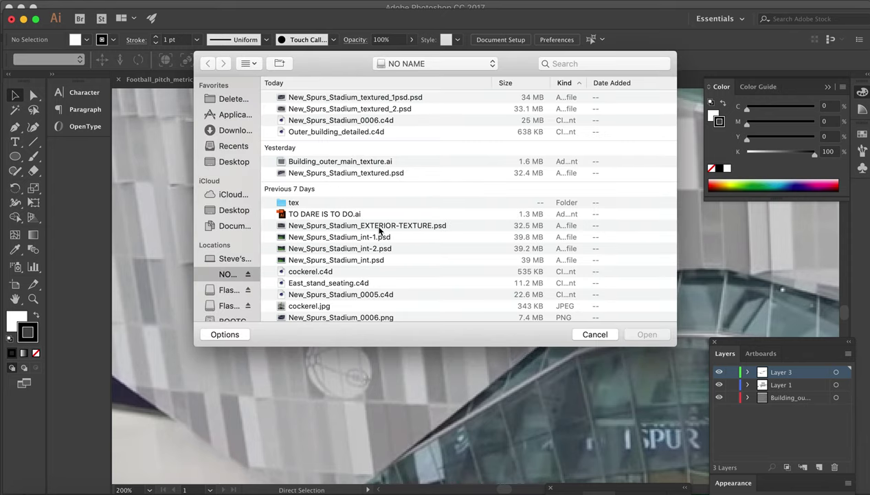
scroll(378, 230, down, 4)
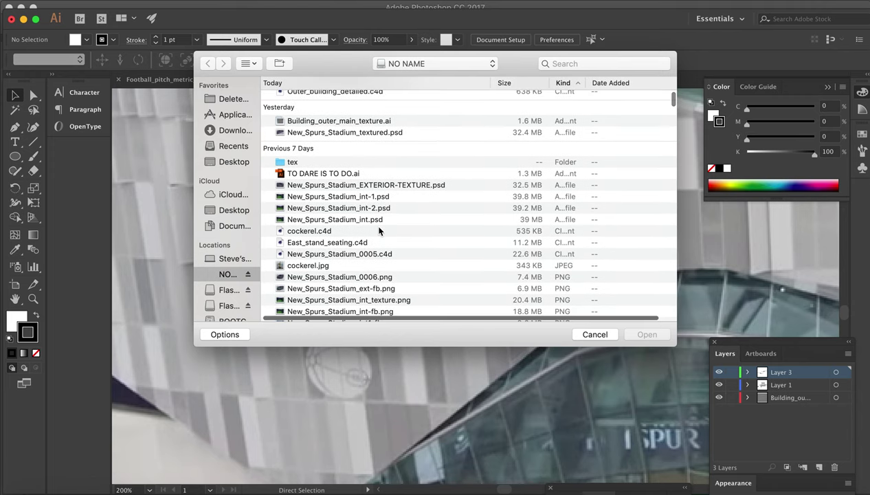
scroll(379, 230, down, 1)
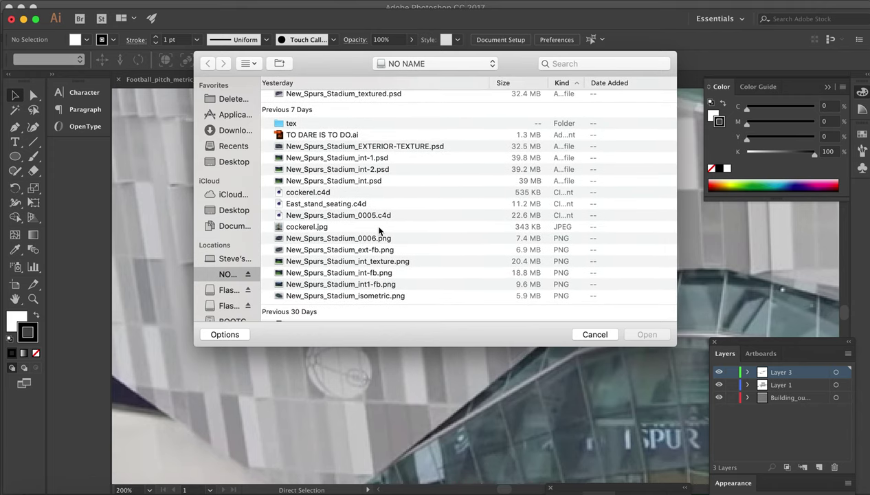
scroll(378, 230, down, 6)
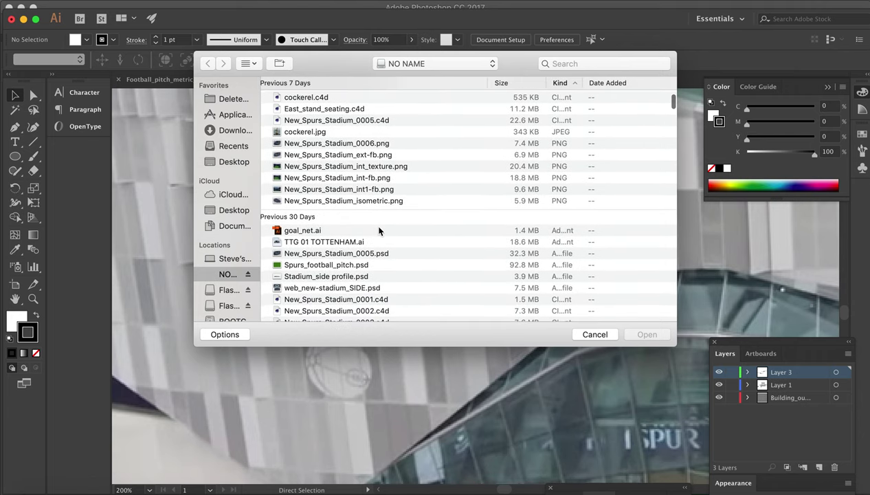
scroll(378, 231, down, 1)
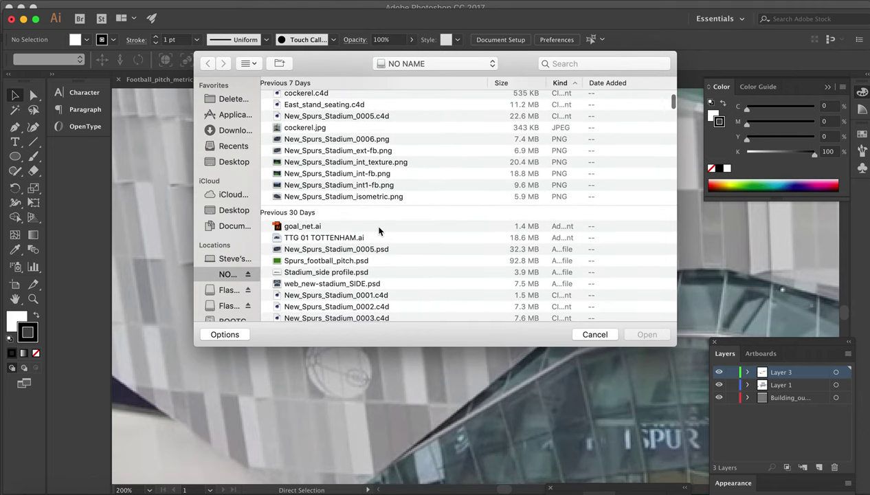
double_click(344, 284)
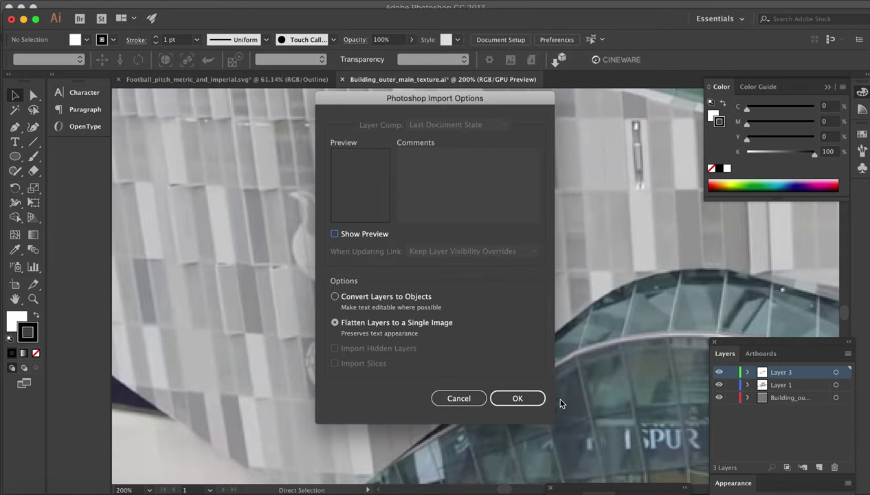
click(517, 397)
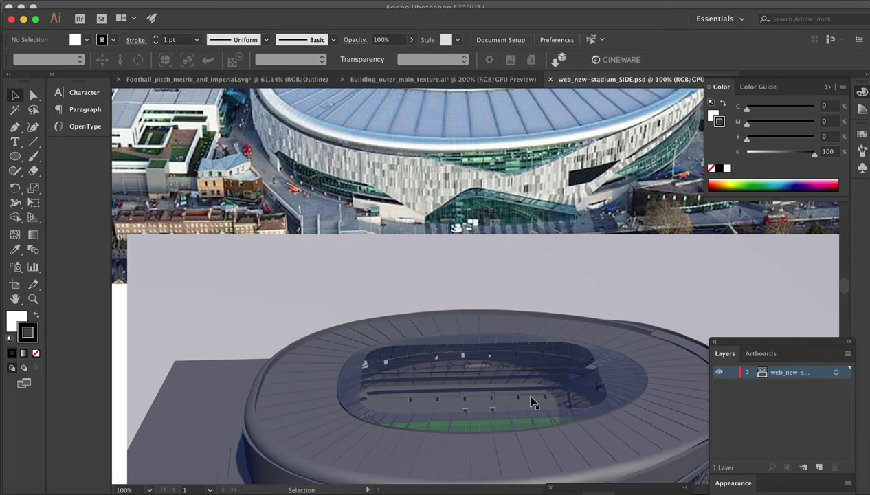
Compare the aerial photo of the real stadium with the untextured stadium model render below it.
alt+super+click(455, 345)
alt+super+click(455, 344)
drag(456, 345, 387, 409)
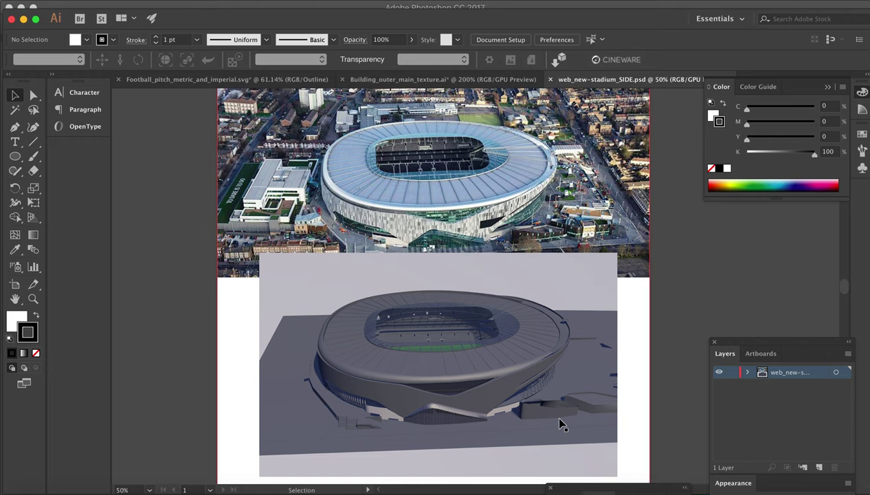
drag(553, 413, 550, 411)
super+click(516, 371)
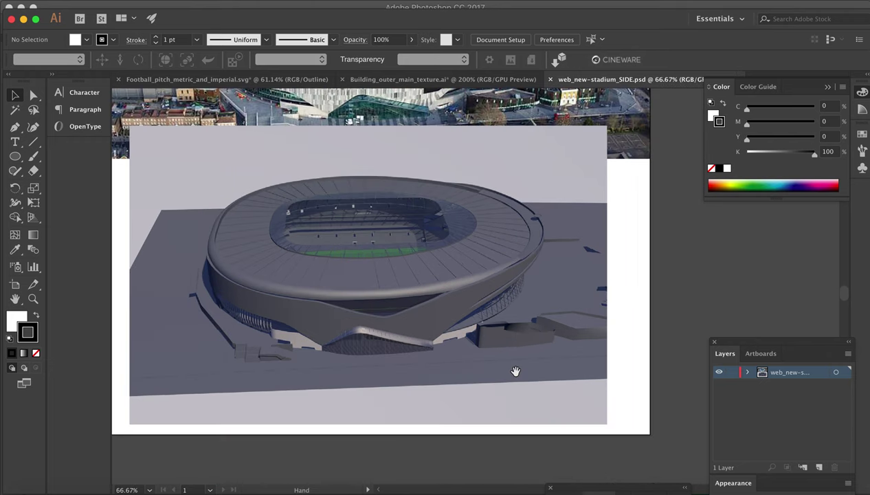
drag(515, 374, 528, 472)
drag(523, 381, 518, 404)
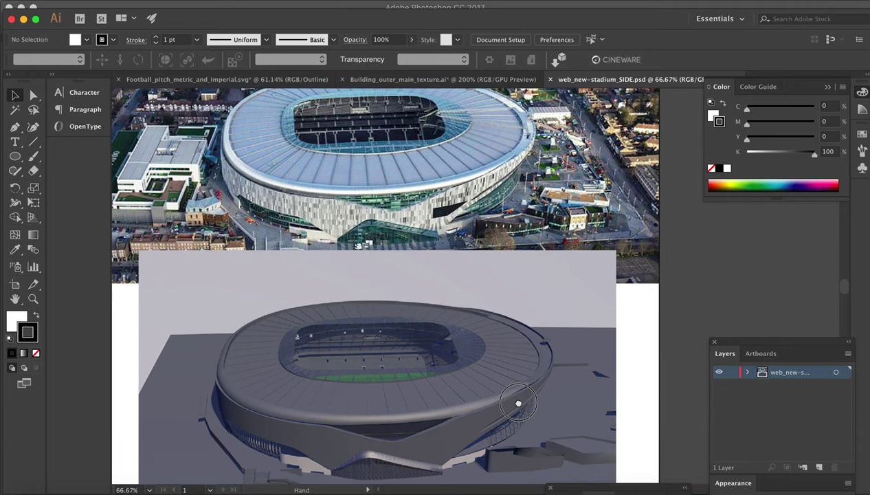
drag(518, 403, 544, 392)
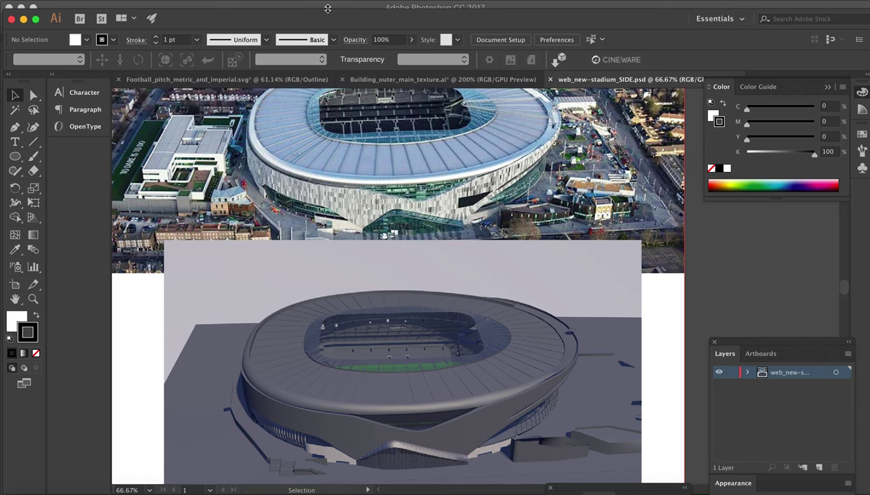
click(296, 3)
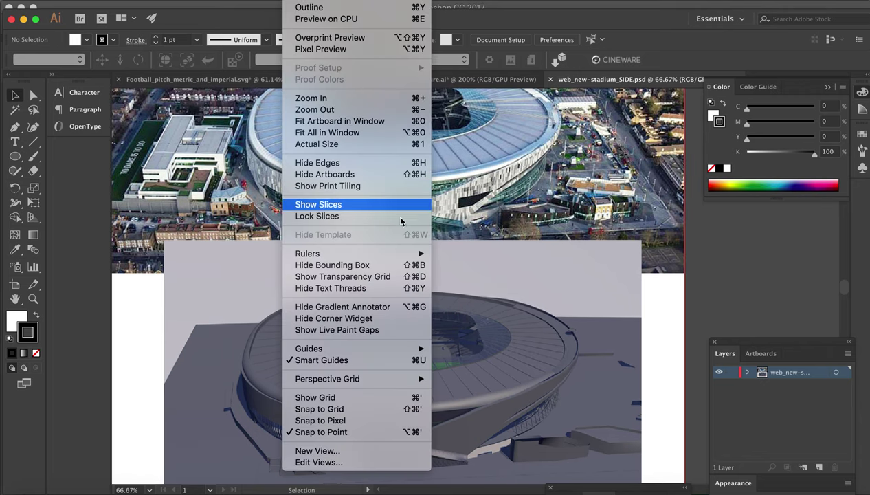
mouse_move(339, 3)
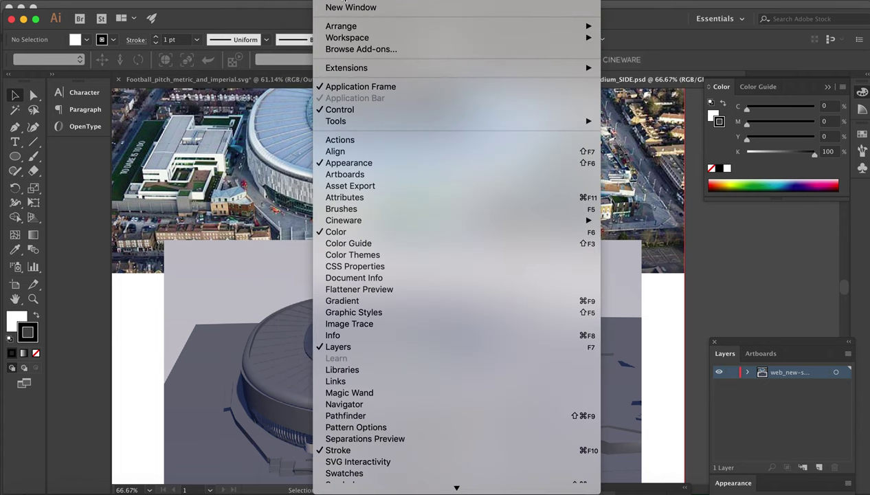
mouse_move(297, 3)
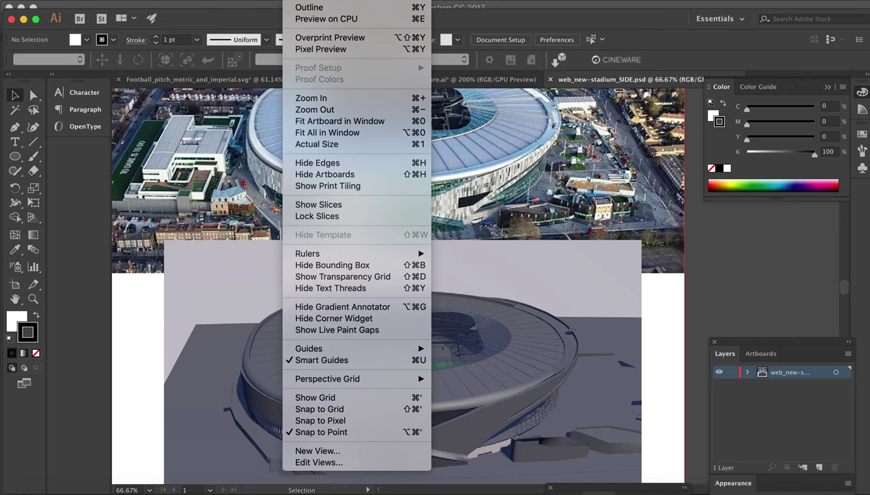
click(296, 3)
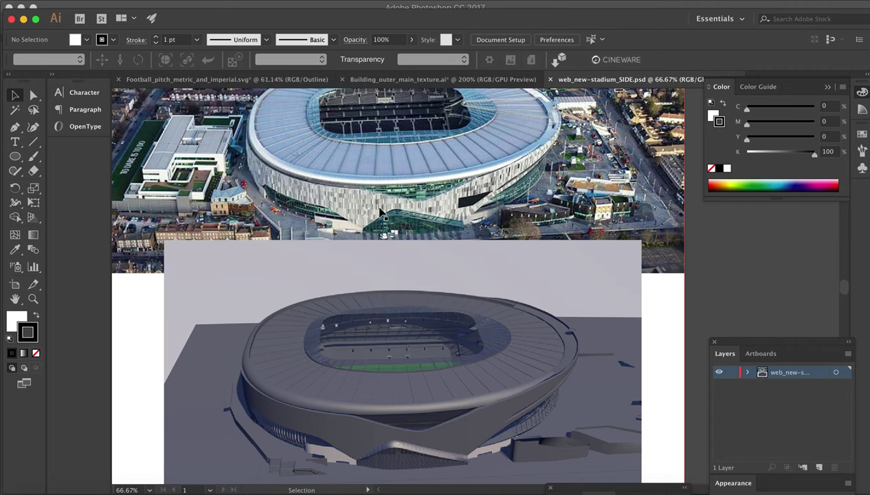
Close web_new-stadium_SIDE.psd and switch to Adobe Photoshop.
key(a)
key(super+w)
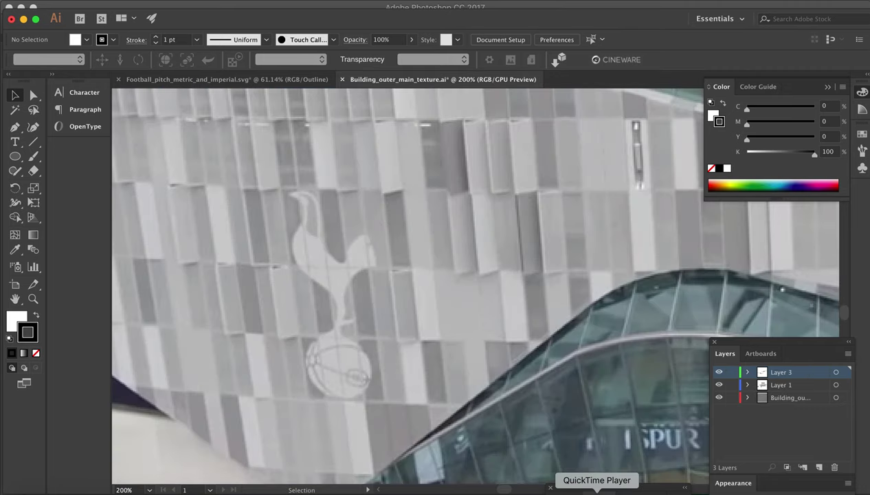
click(742, 489)
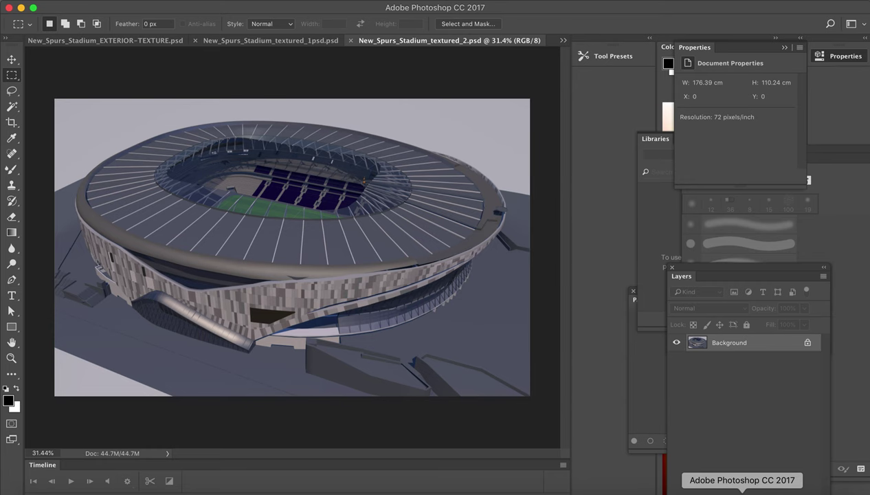
Open web_new-stadium_SIDE.psd from the top level of the NO NAME drive.
key(super+o)
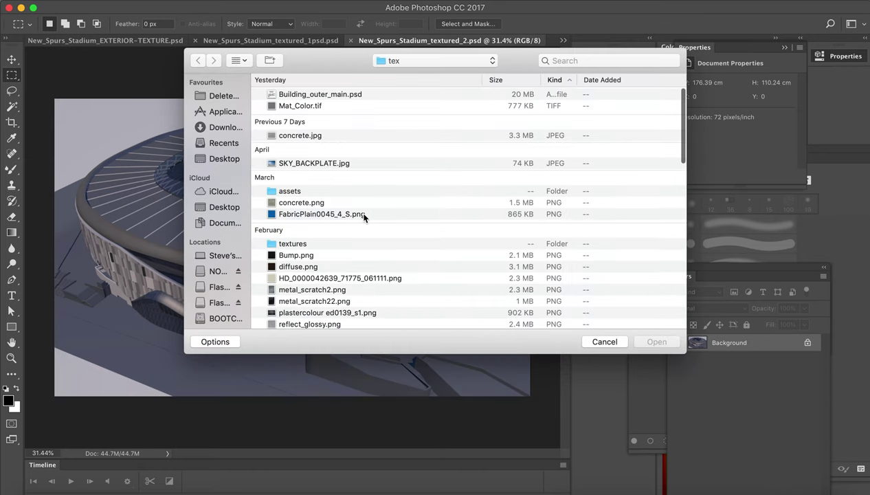
scroll(365, 214, down, 2)
click(427, 58)
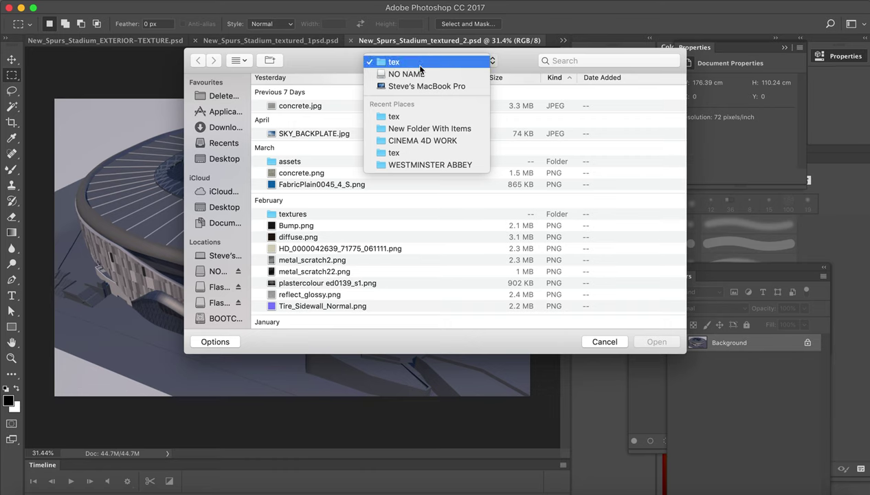
click(411, 77)
key(super+Up)
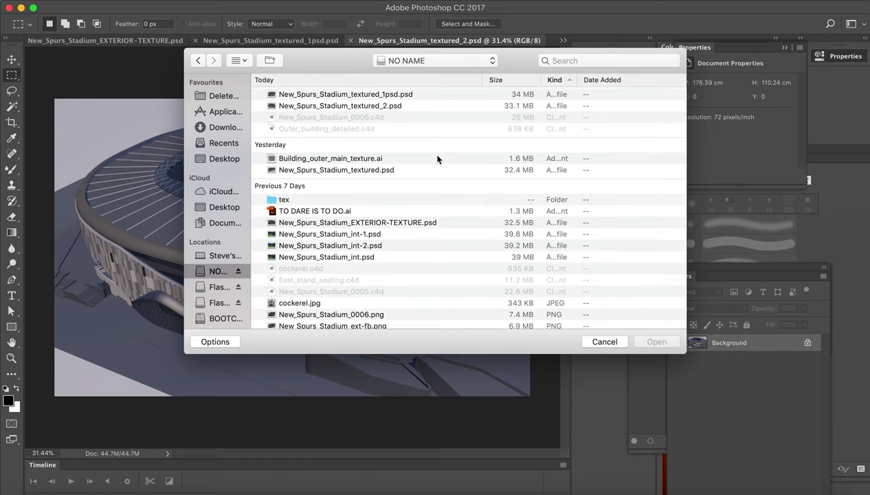
scroll(437, 159, down, 5)
scroll(437, 158, down, 6)
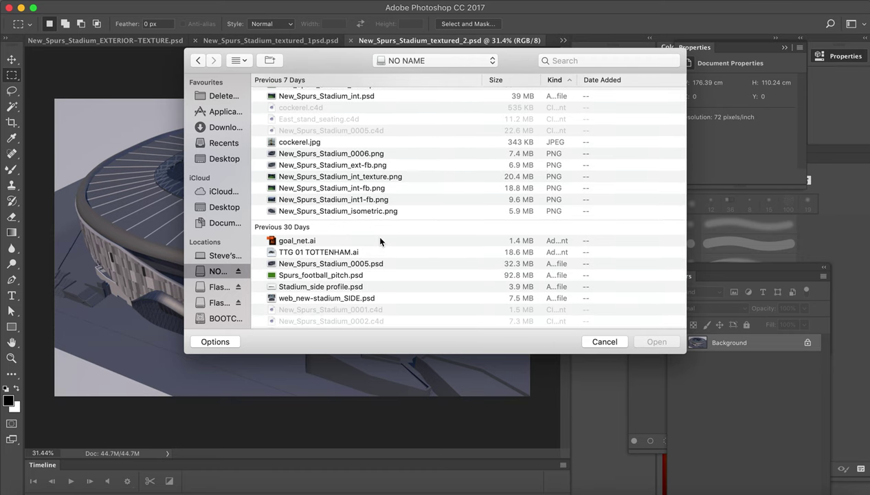
scroll(380, 240, down, 2)
click(356, 268)
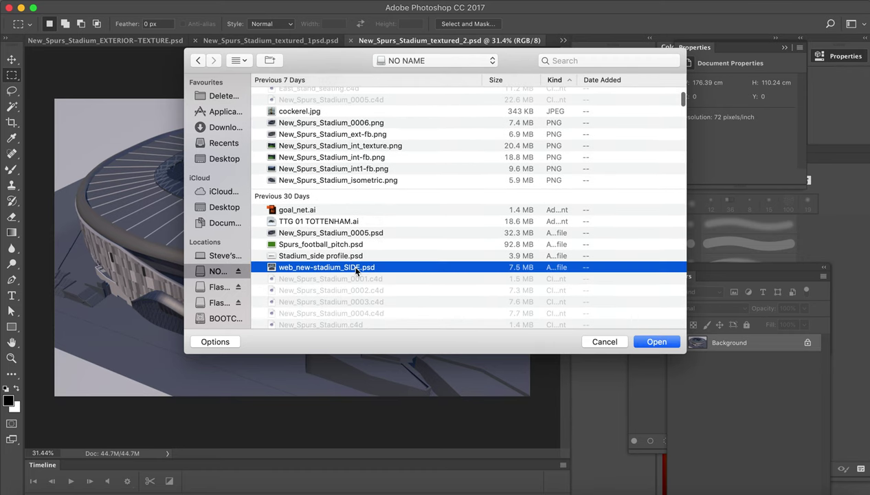
double_click(355, 269)
click(654, 342)
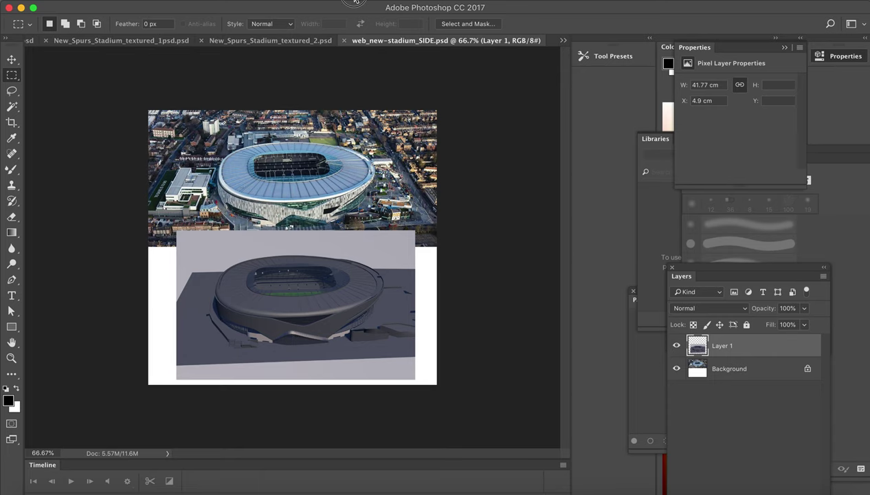
Display the stadium comparison image in Full Screen Mode and accept hiding the panels.
click(362, 4)
mouse_move(424, 171)
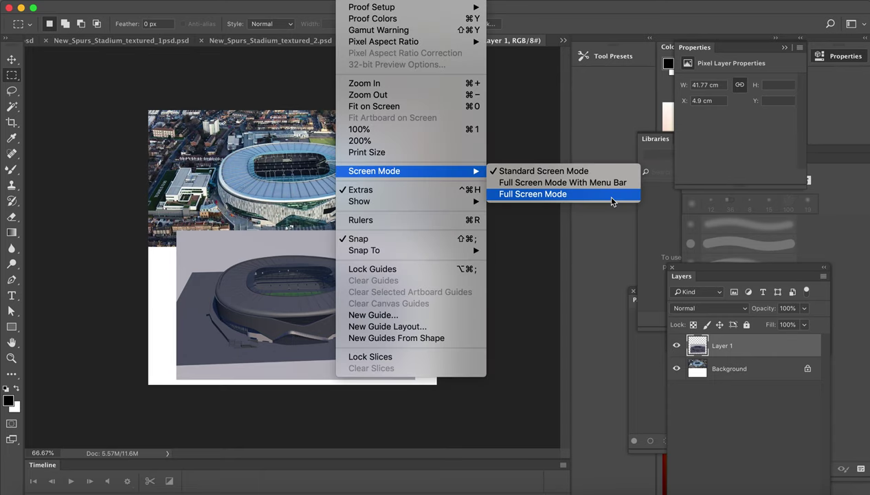
click(587, 196)
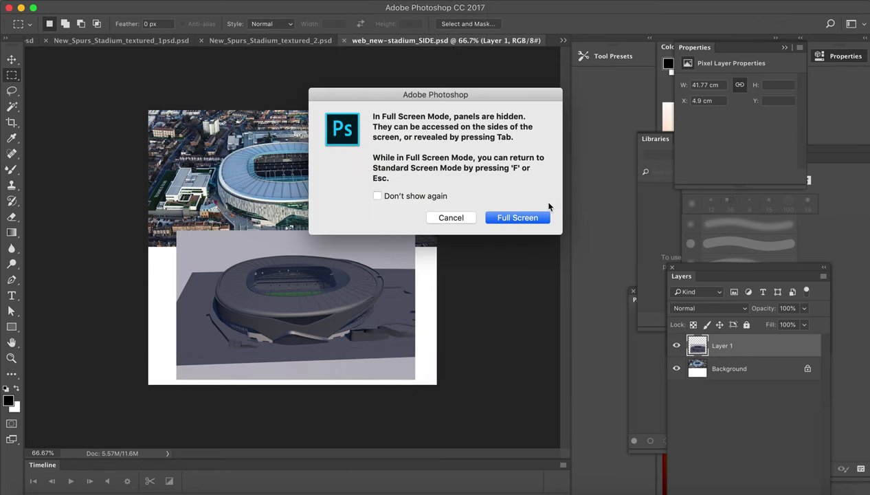
click(517, 218)
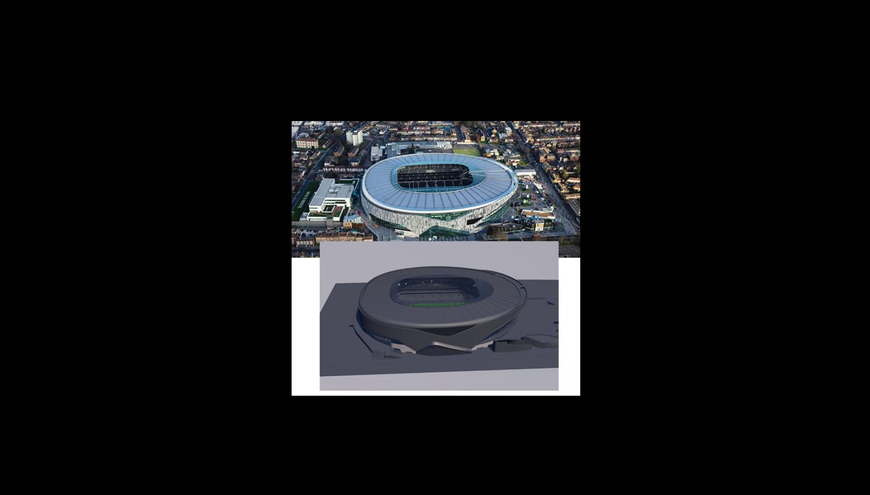
Fit the stadium comparison image to the screen, leave Full Screen Mode and display New_Spurs_Stadium_textured_2.psd.
key(ctrl+0)
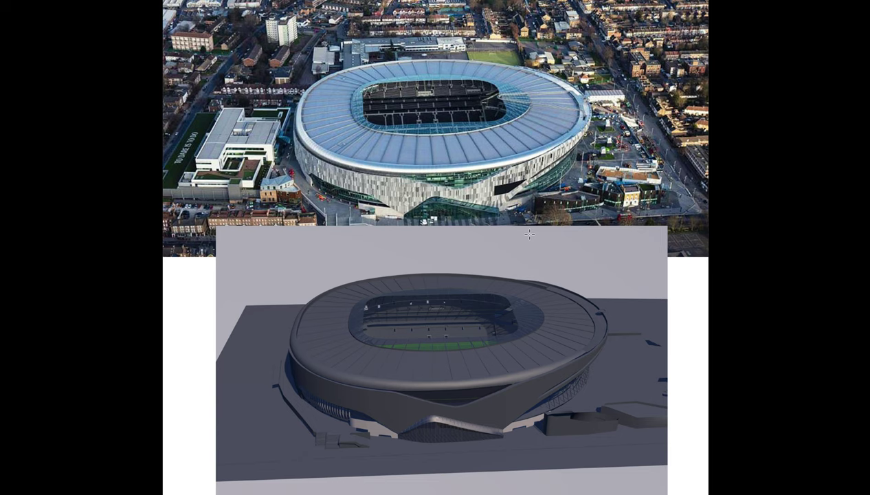
key(f)
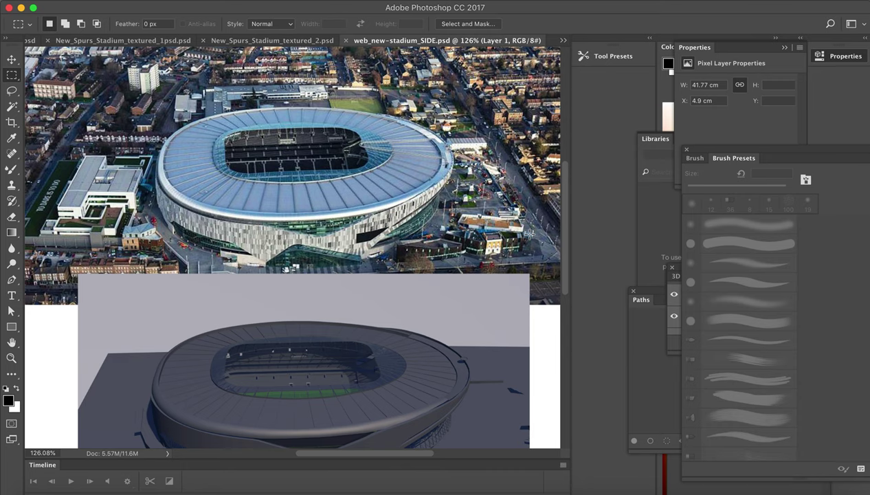
key(ctrl+shift+Tab)
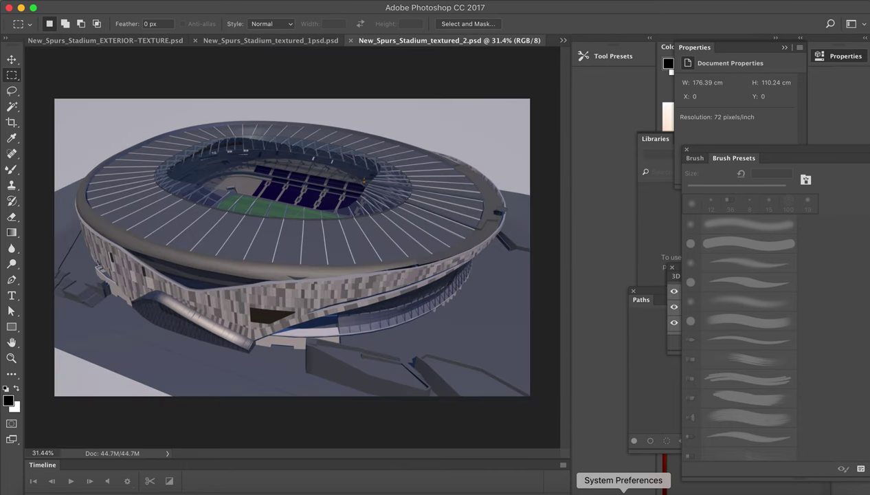
Switch to Cinema 4D and show an aerial perspective of the New_Spurs_Stadium_0006.c4d model in Full-Screen Mode.
click(569, 491)
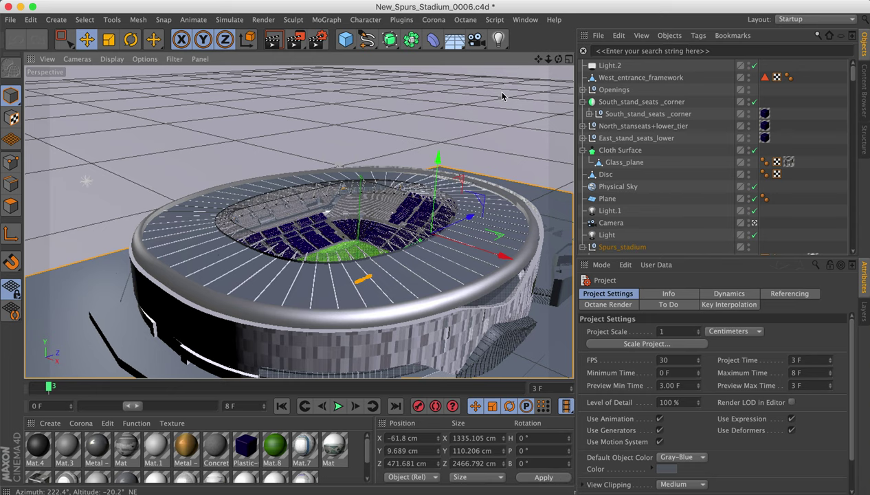
mouse_move(538, 59)
mouse_down()
mouse_move(522, 68)
mouse_move(499, 50)
mouse_up()
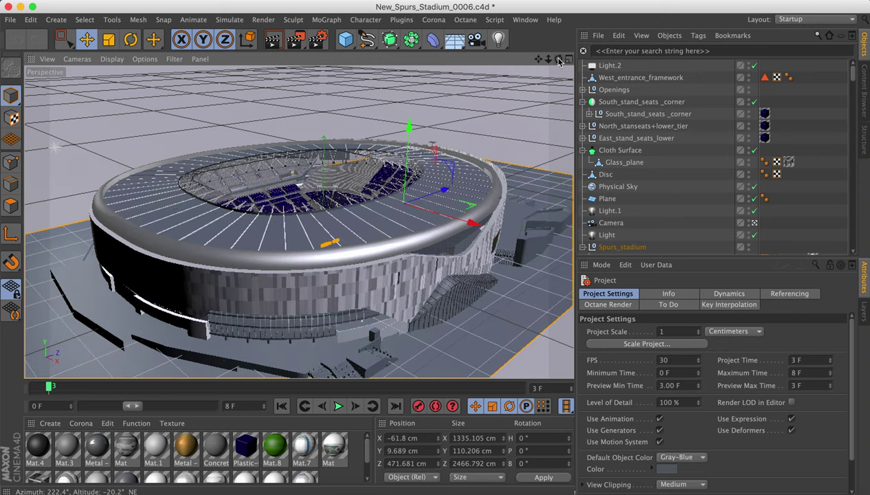
mouse_move(559, 60)
mouse_down()
mouse_move(555, 103)
mouse_move(575, 84)
mouse_move(560, 61)
mouse_up()
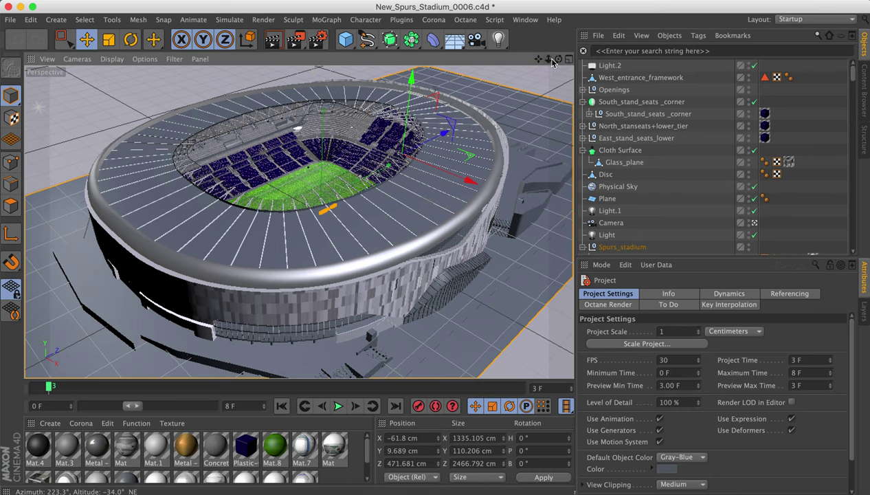
click(525, 19)
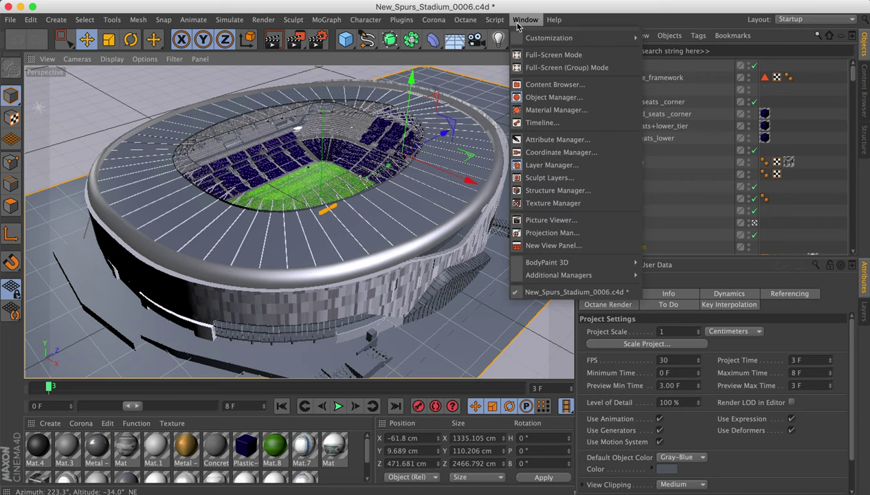
click(533, 54)
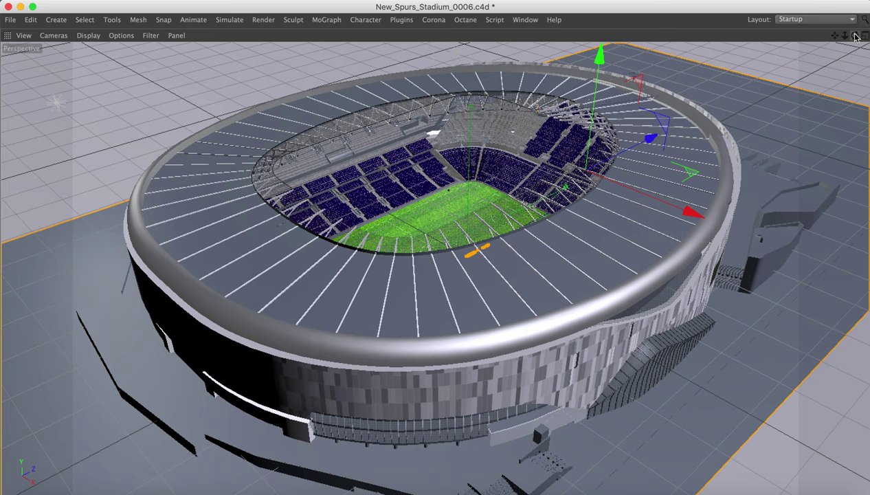
Render the aerial perspective of the whole stadium in the viewport to examine its roof, facade and seating.
drag(854, 35, 855, 35)
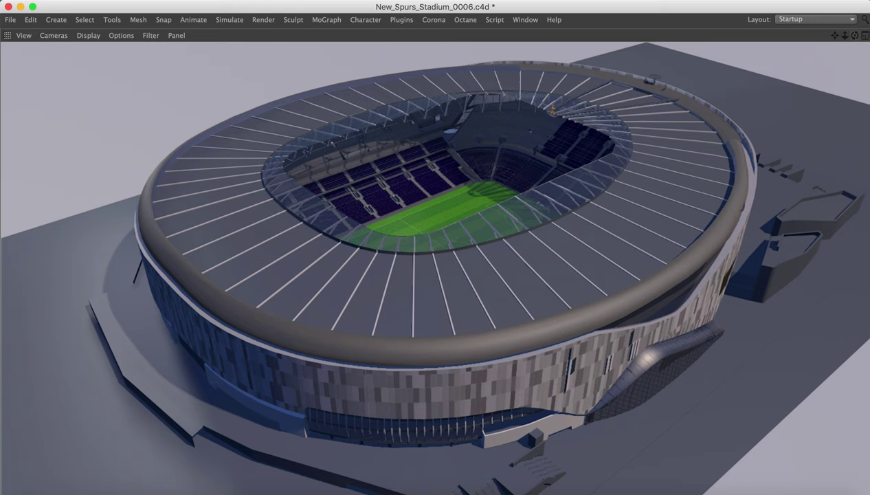
drag(834, 35, 797, 35)
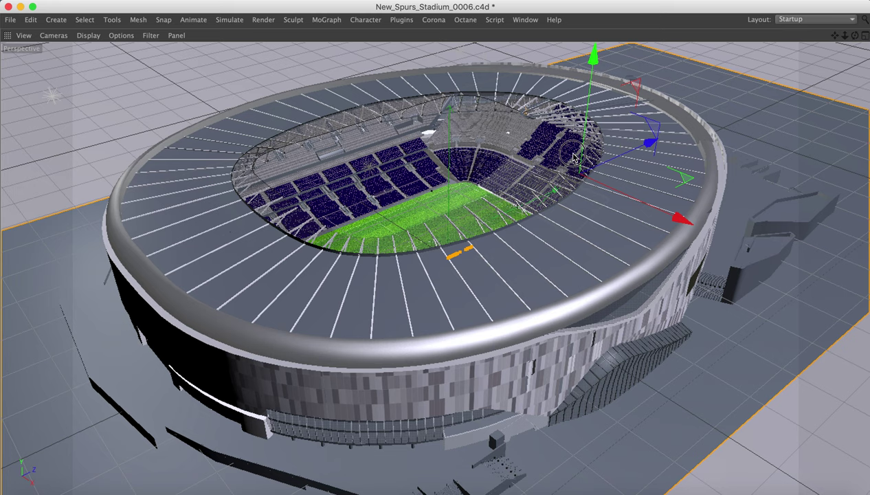
alt+drag(662, 141, 540, 172)
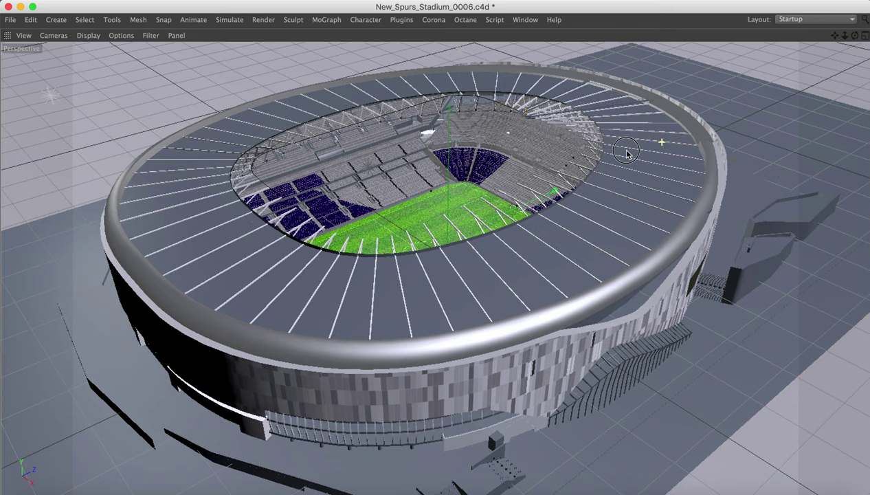
key(super+z)
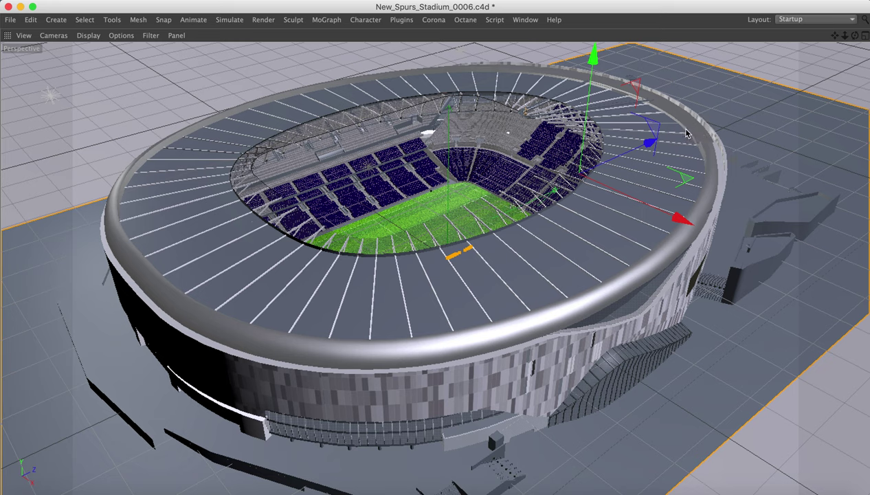
Examine the pitch and the corner seating beside the South stand close up through the roof opening.
alt+right_drag(650, 129, 727, 104)
scroll(728, 108, up, 2)
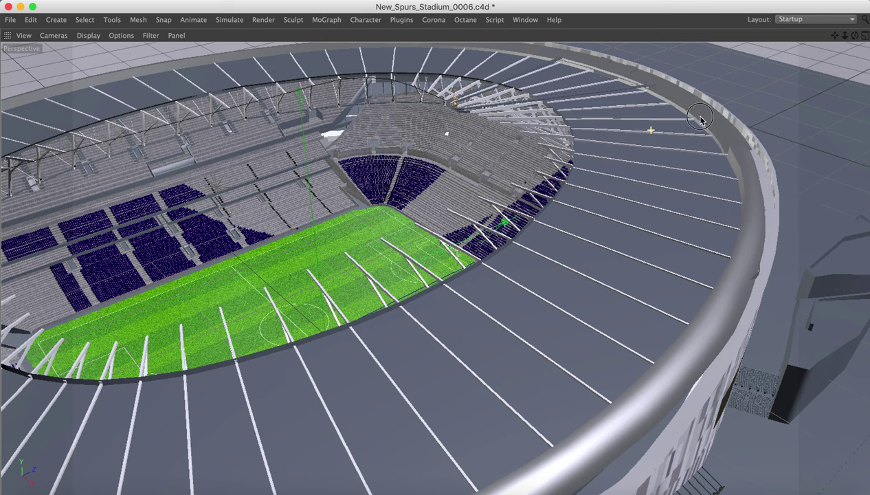
scroll(714, 113, down, 2)
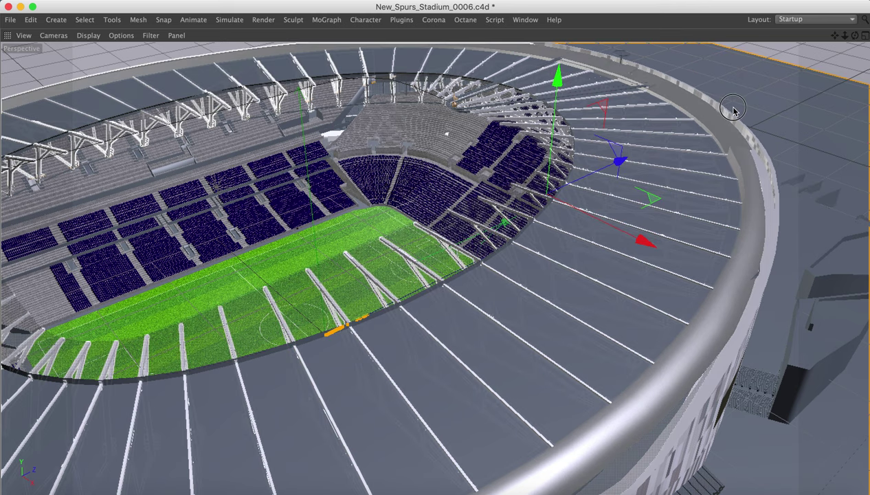
scroll(756, 102, up, 4)
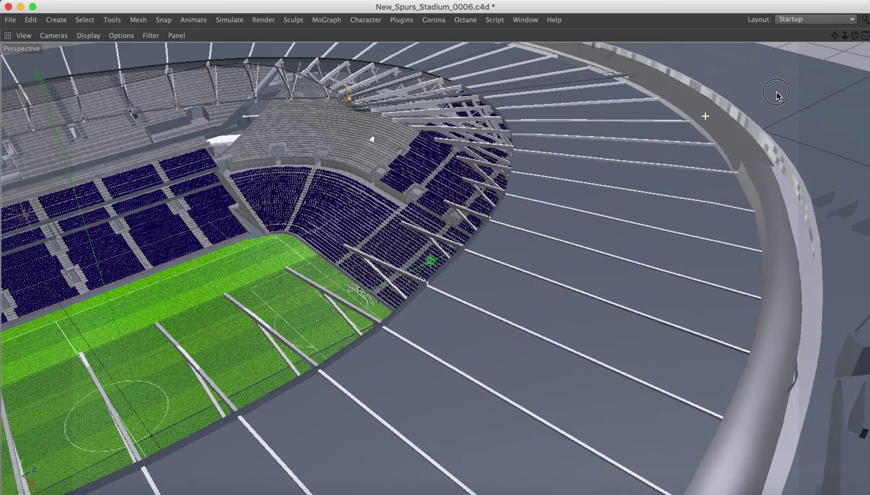
scroll(776, 95, up, 3)
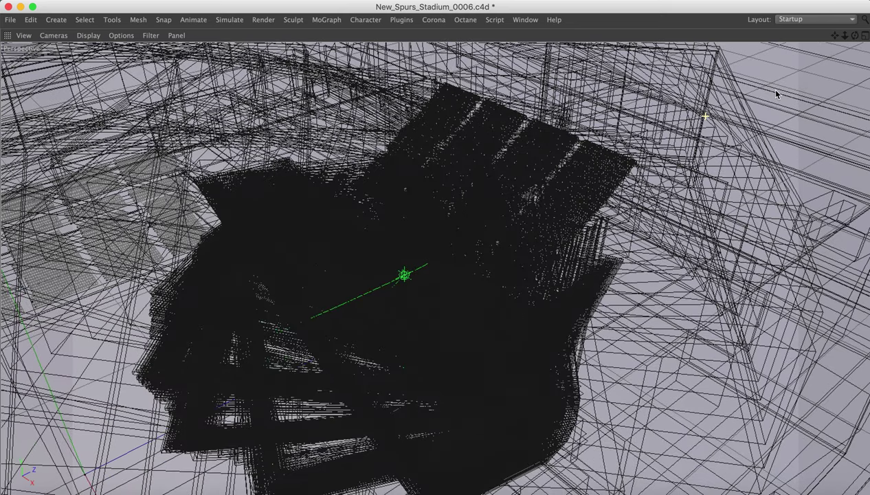
click(748, 96)
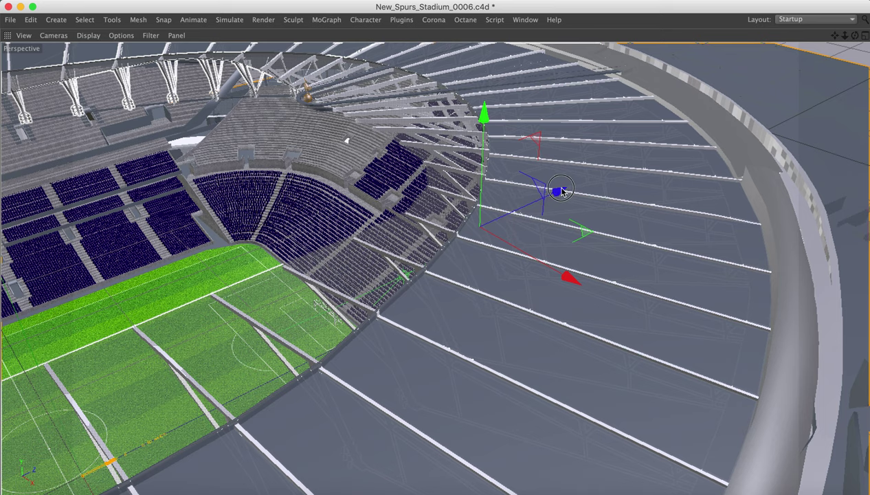
alt+drag(564, 186, 579, 183)
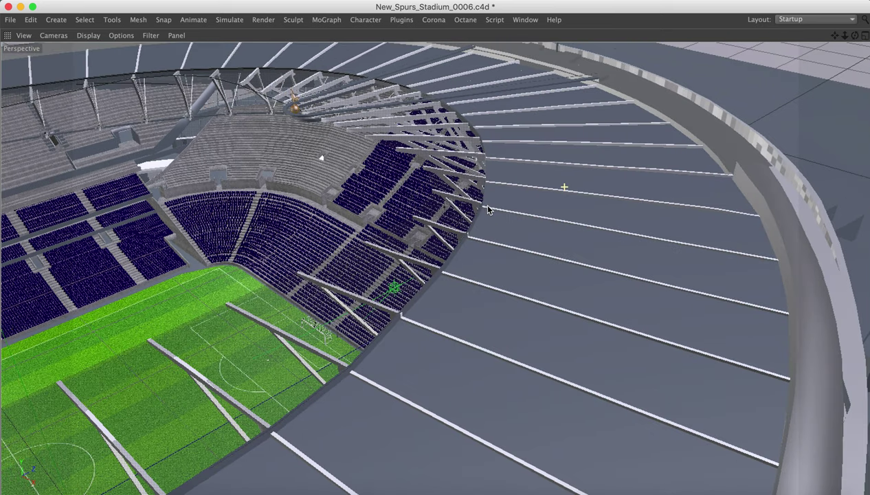
click(512, 206)
alt+drag(636, 174, 673, 162)
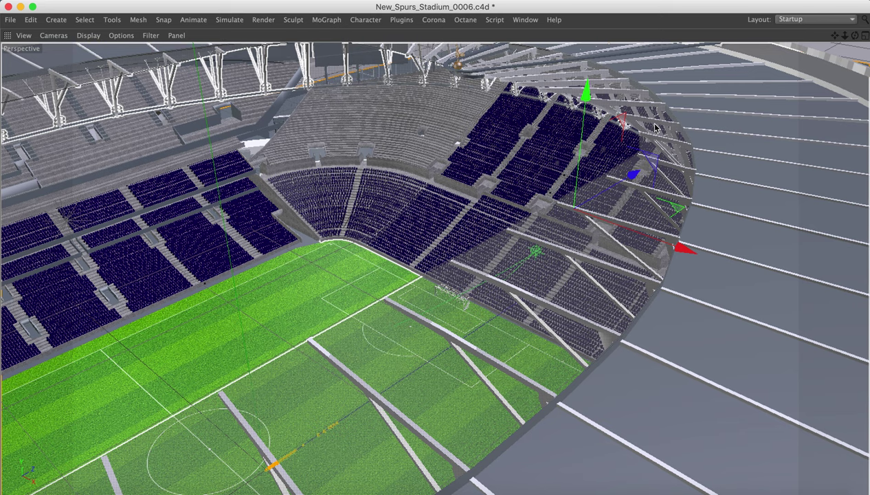
key(super+z)
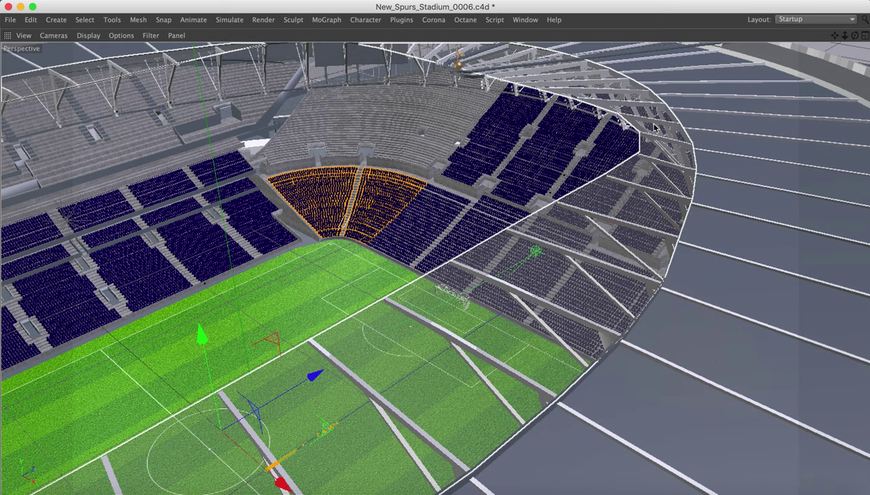
Examine the South stand and its roof trusses from above the pitch, facing the goal.
drag(853, 37, 856, 37)
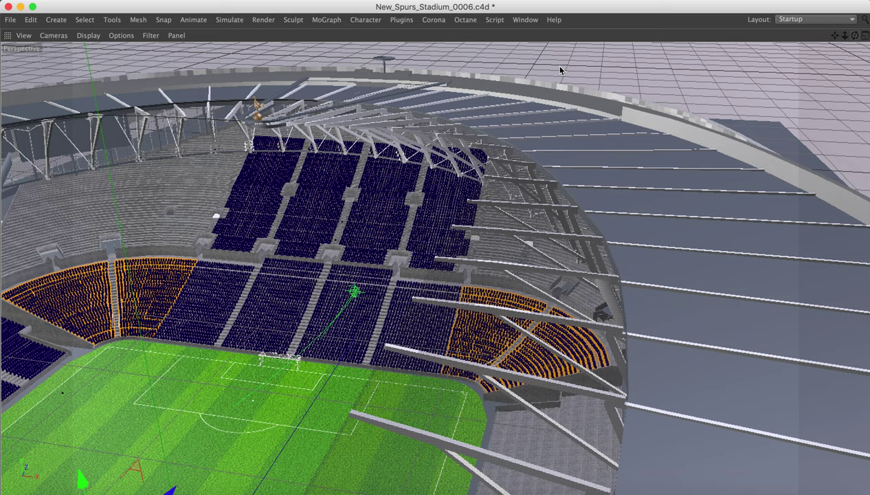
key(9)
alt+middle_drag(542, 42, 580, 35)
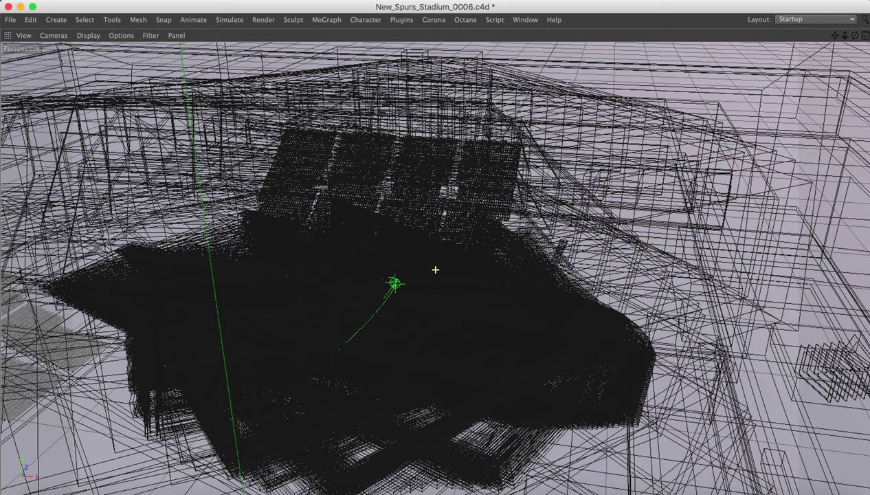
alt+drag(571, 30, 474, 74)
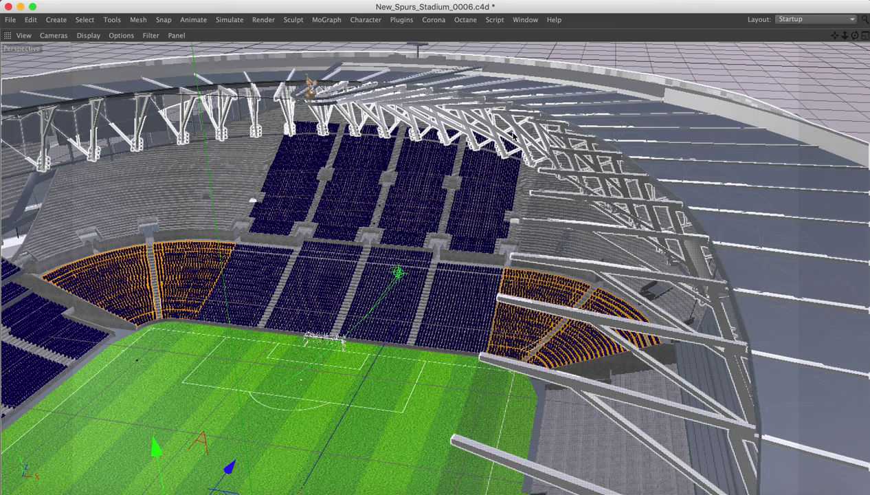
alt+drag(511, 134, 579, 124)
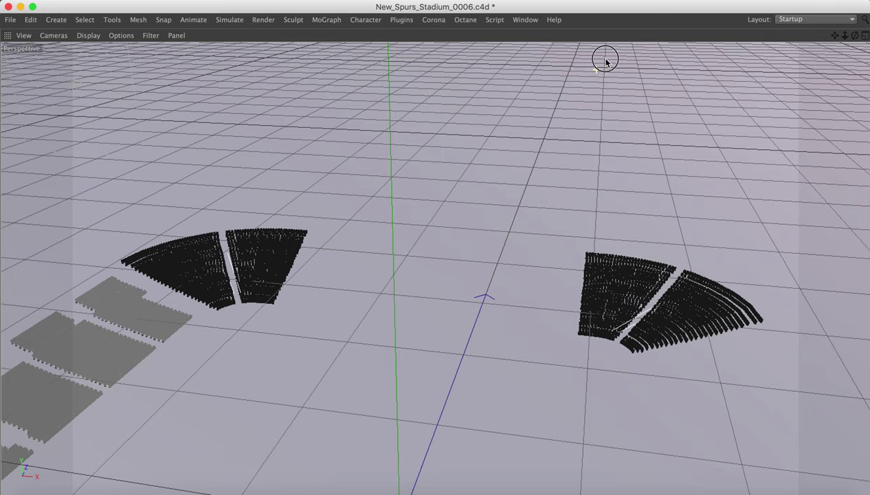
alt+drag(596, 69, 604, 65)
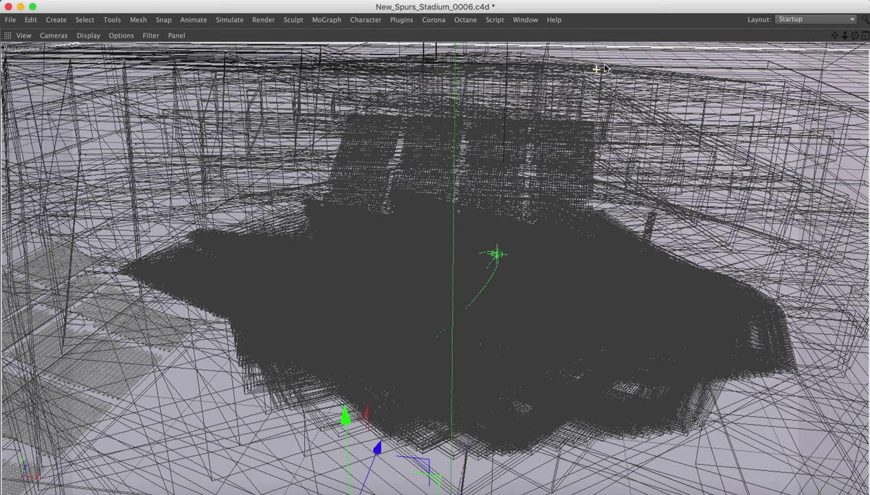
key(n)
key(a)
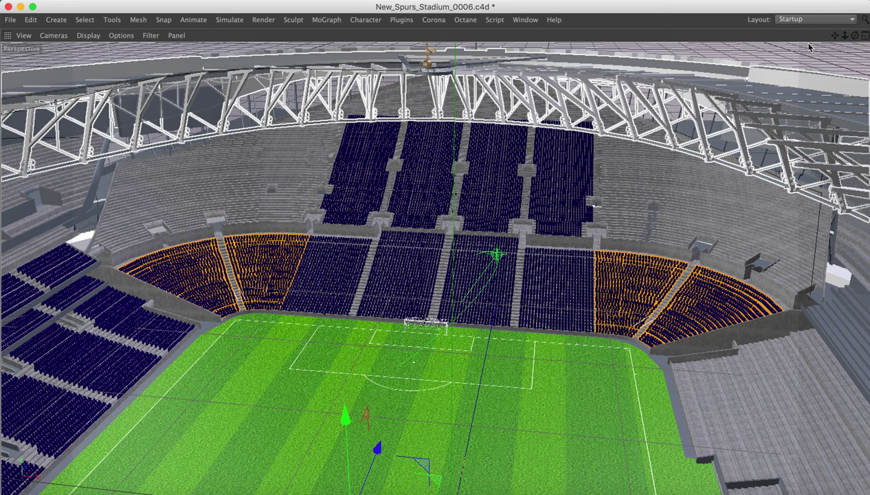
drag(844, 35, 846, 37)
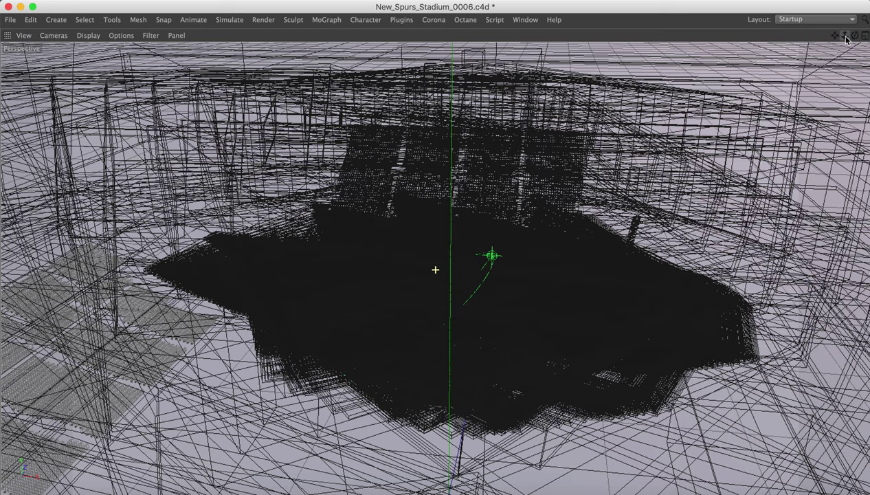
key(n)
key(a)
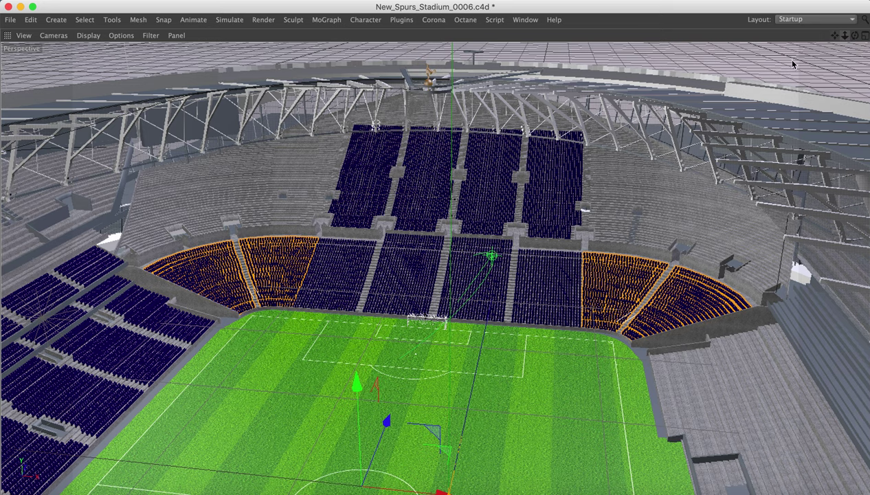
Render the stadium interior from low above the pitch, facing the South stand with the golden cockerel centred on the roof.
click(467, 158)
key(n)
key(g)
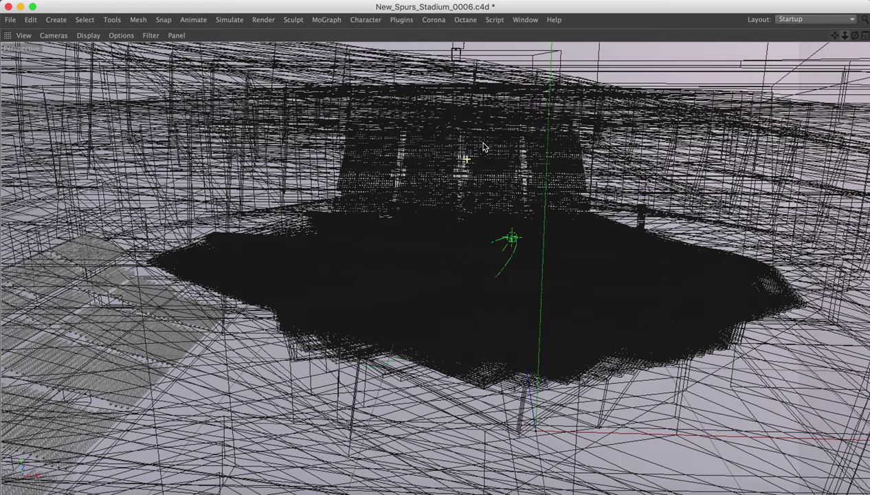
key(n)
key(a)
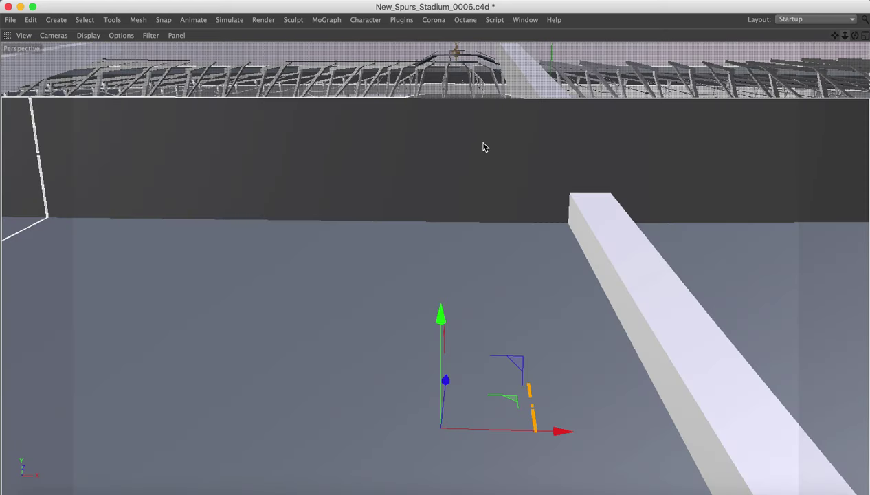
key(9)
drag(482, 131, 494, 105)
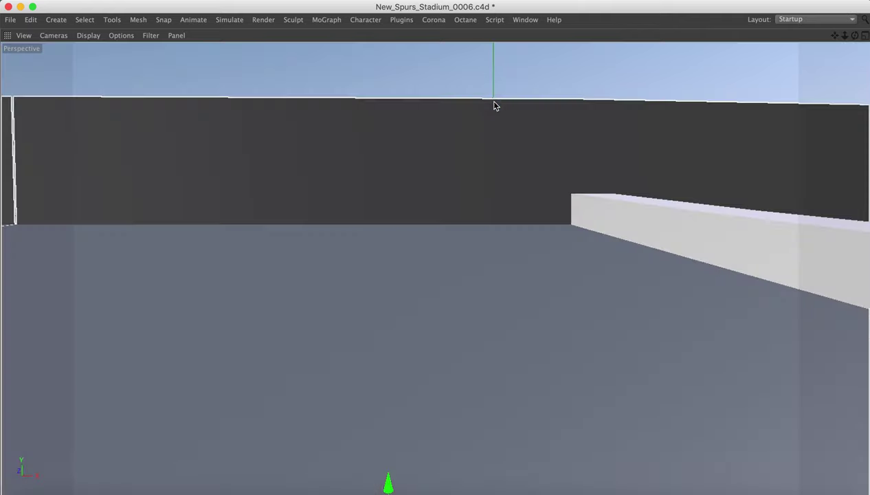
mouse_move(477, 203)
mouse_down()
mouse_move(490, 144)
mouse_move(540, 63)
mouse_up()
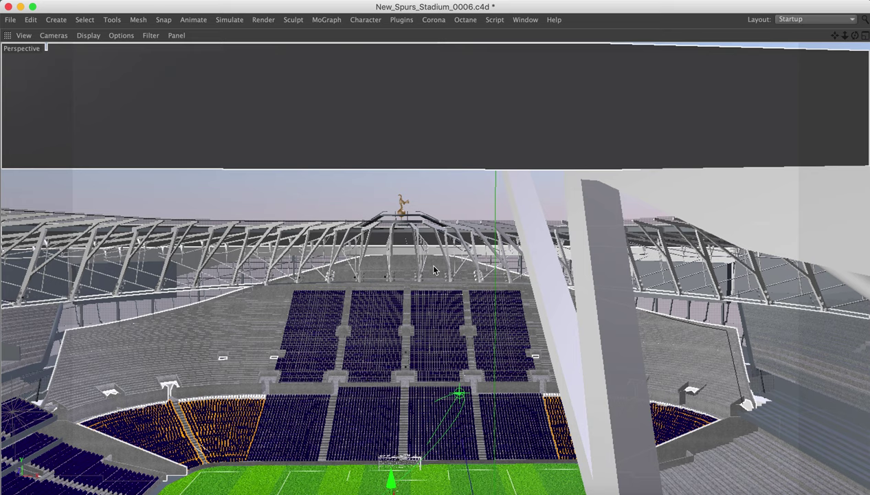
mouse_move(434, 270)
mouse_down()
mouse_move(540, 165)
mouse_move(509, 168)
mouse_up()
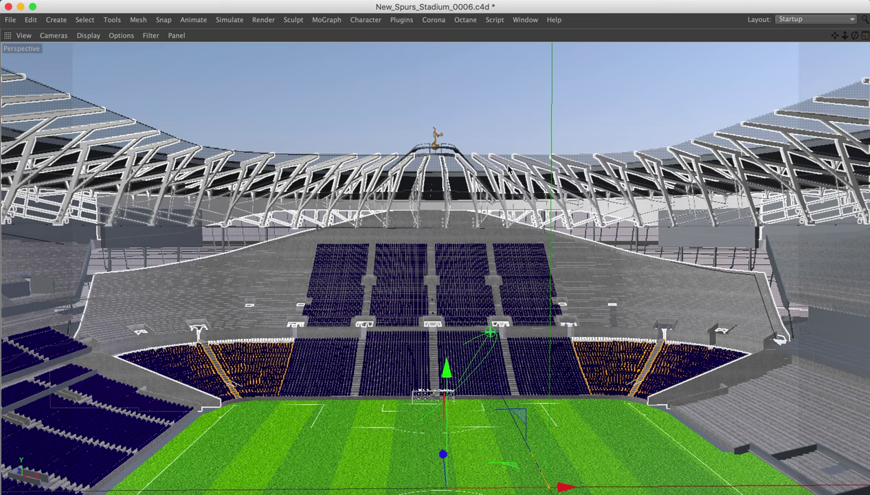
click(504, 177)
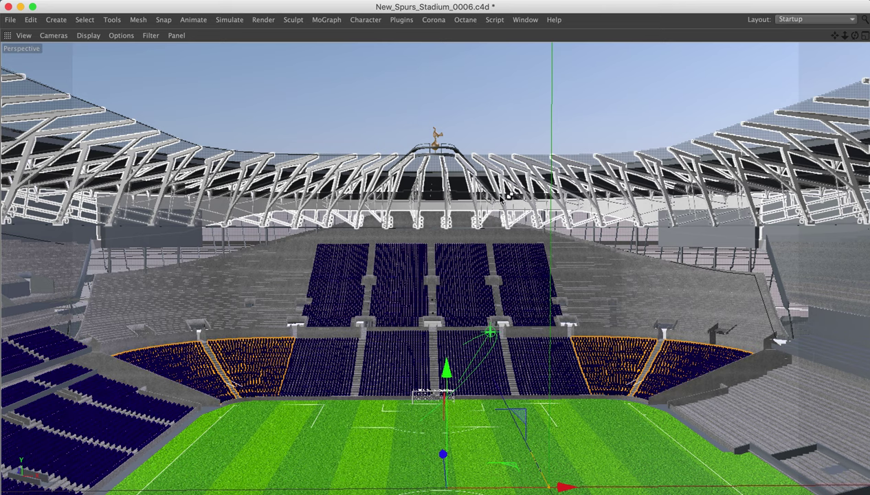
key(ctrl+r)
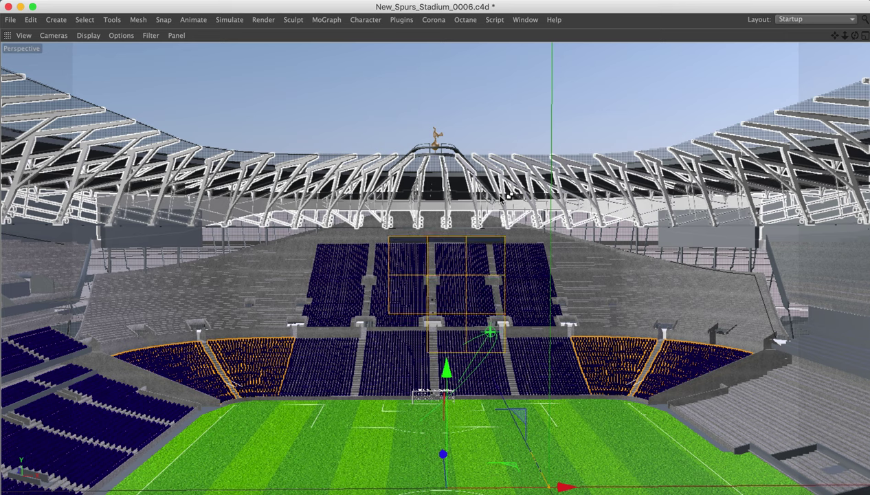